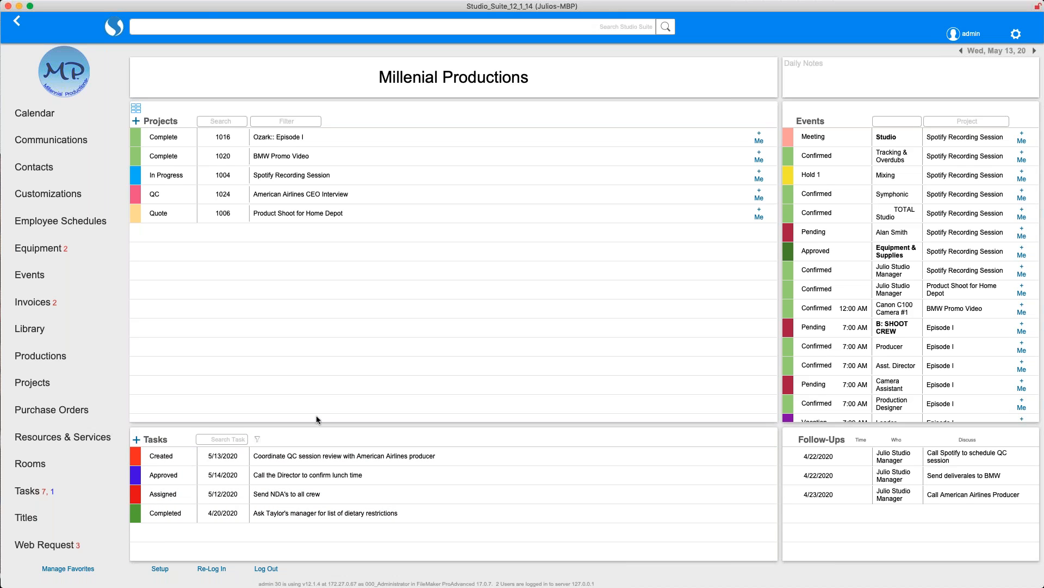
Step: Open the dashboard task "Coordinate QC session review with American Airlines producer" and view its description and attachments
{"action": "left_click", "coordinate": [306, 454]}
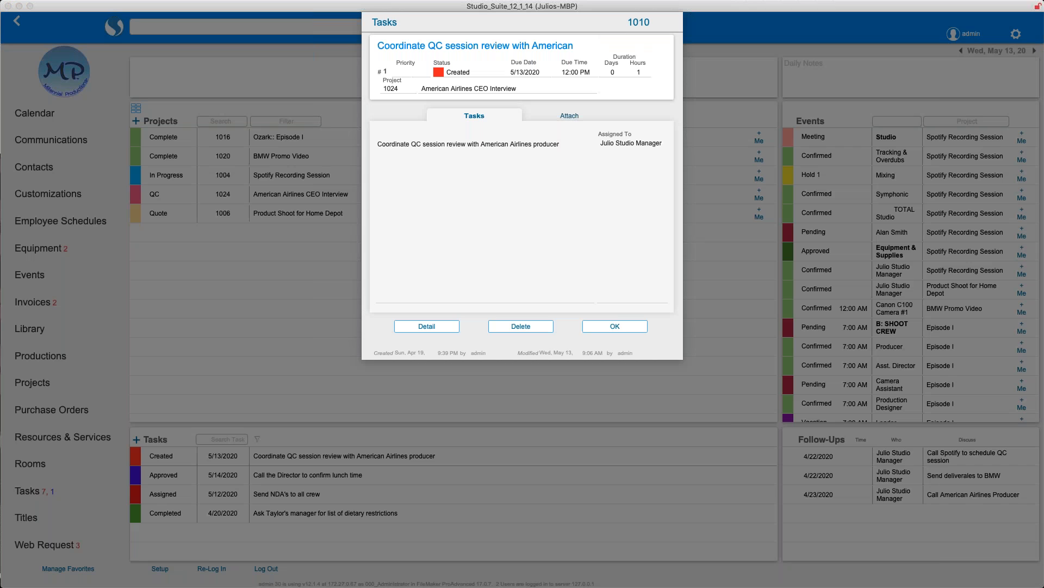
{"action": "left_click", "coordinate": [485, 183]}
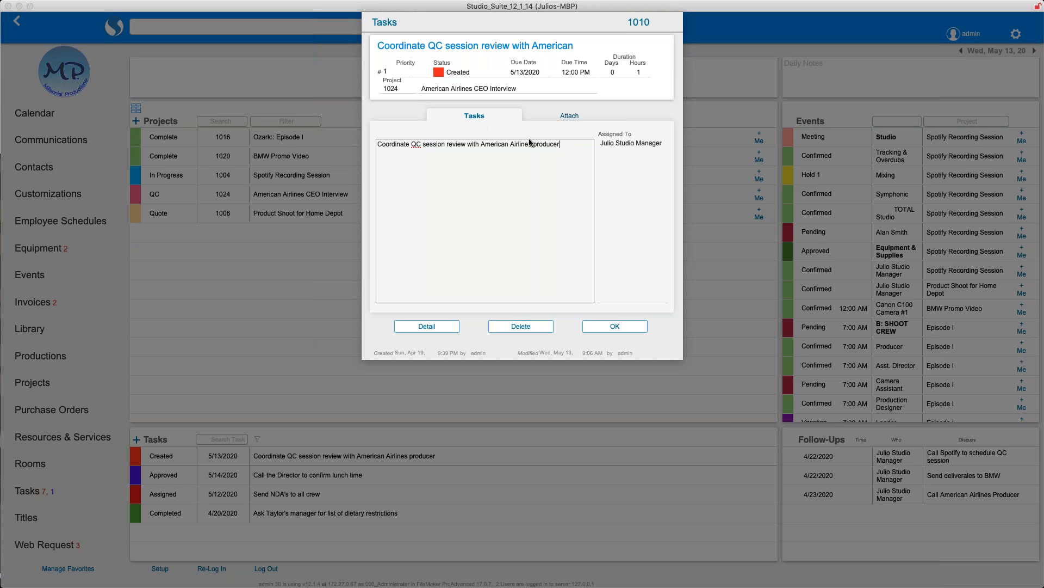
{"action": "left_click", "coordinate": [571, 113]}
{"action": "left_click", "coordinate": [465, 116]}
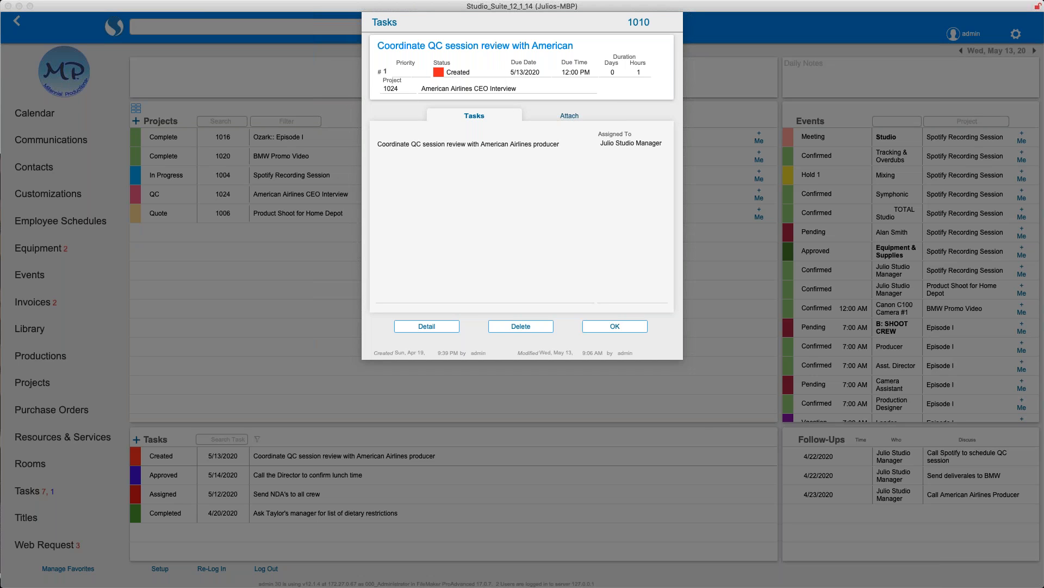
Step: Set the QC session review task's status to Approved and close the task window
{"action": "left_click", "coordinate": [457, 71]}
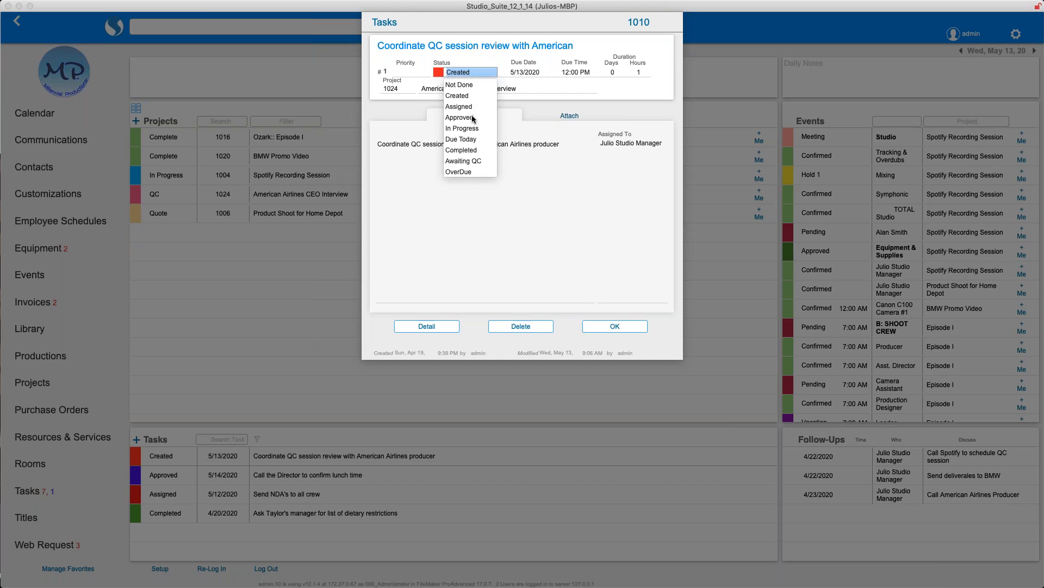
{"action": "left_click", "coordinate": [459, 117]}
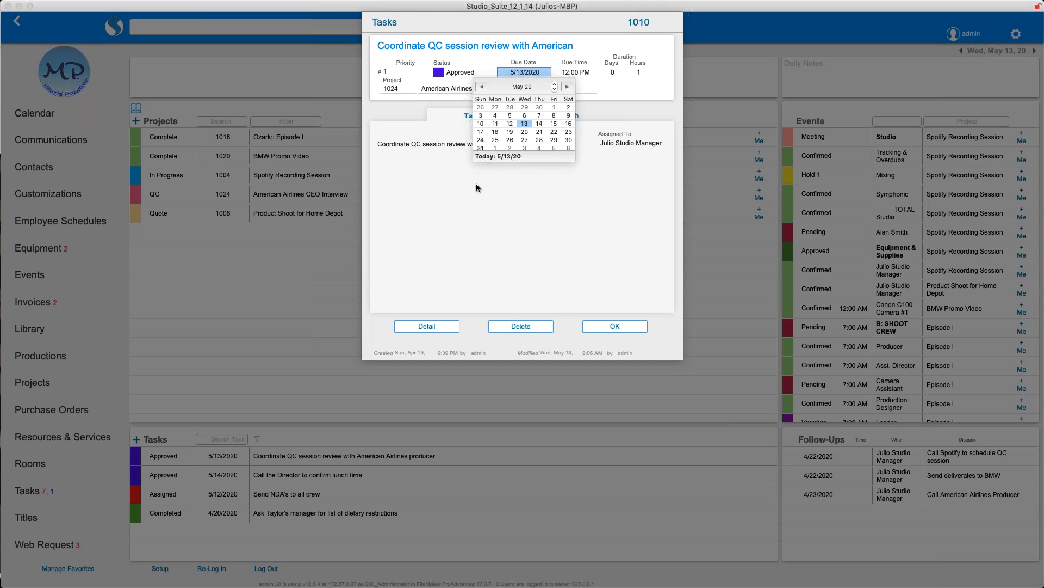
{"action": "key", "text": "Escape"}
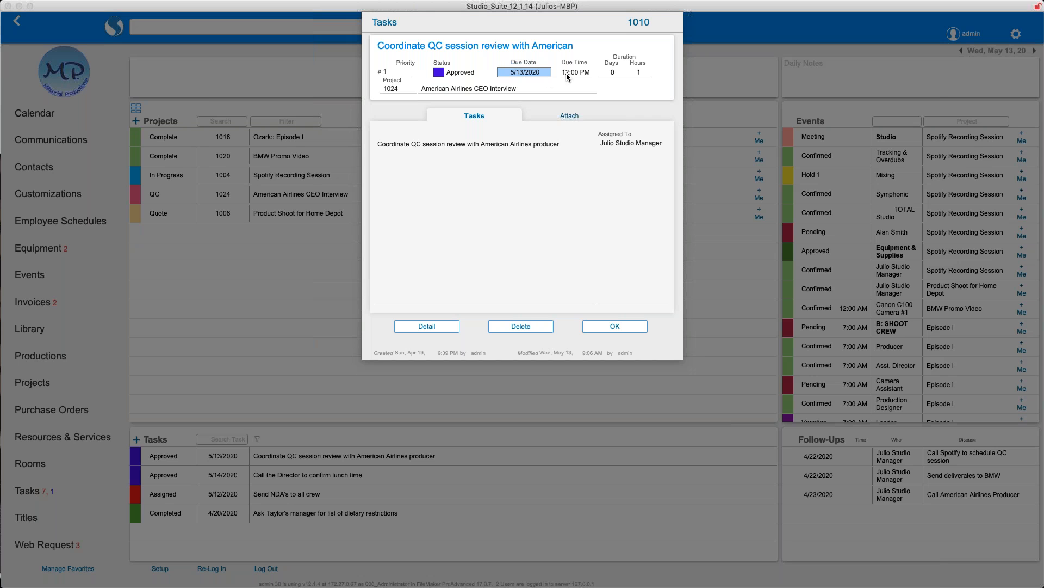
{"action": "left_click", "coordinate": [615, 328]}
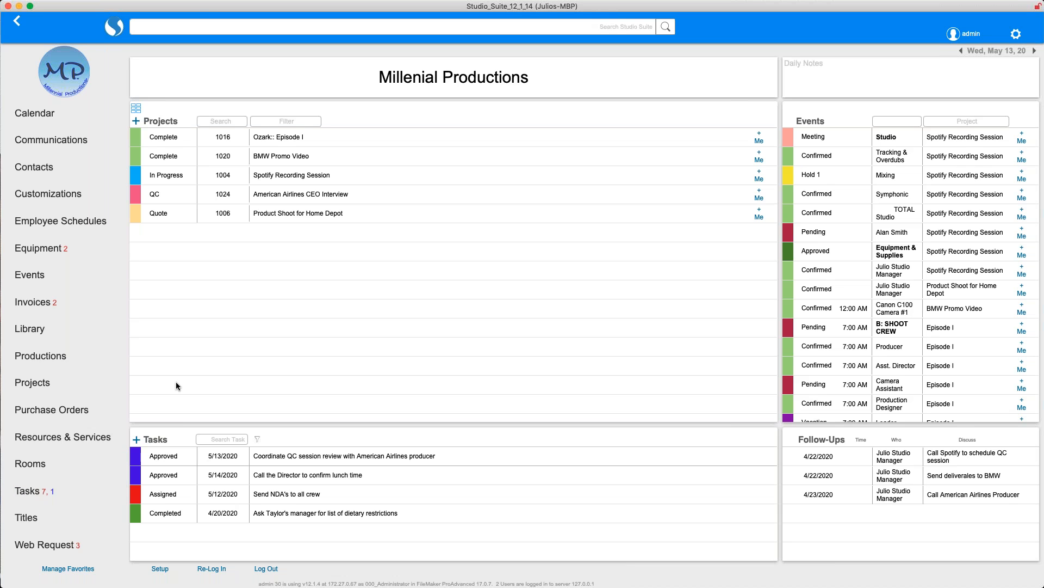
Step: Open the Tasks module and show all task records to look through the full list
{"action": "left_click", "coordinate": [46, 495]}
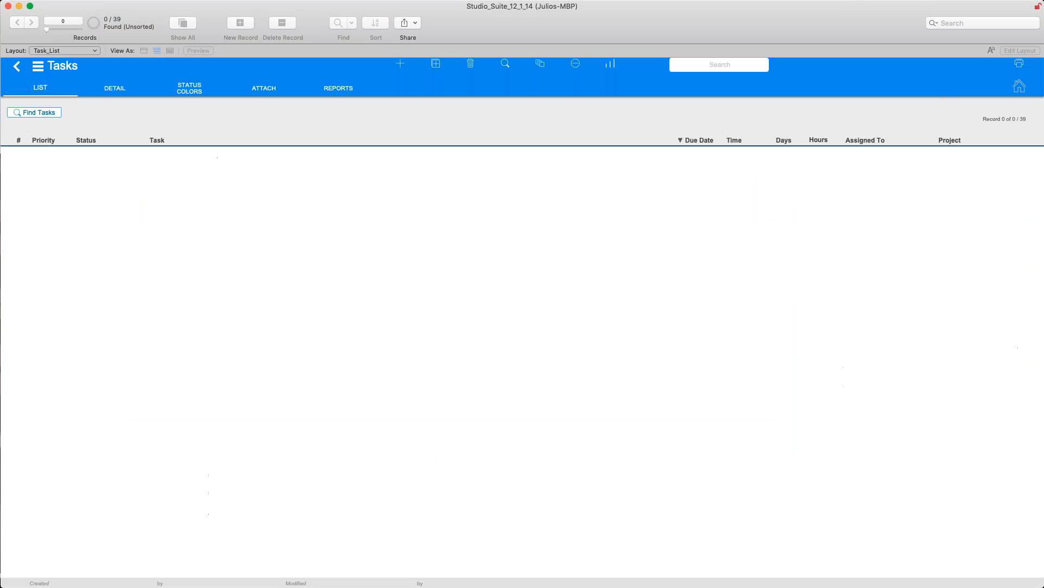
{"action": "left_click", "coordinate": [539, 66]}
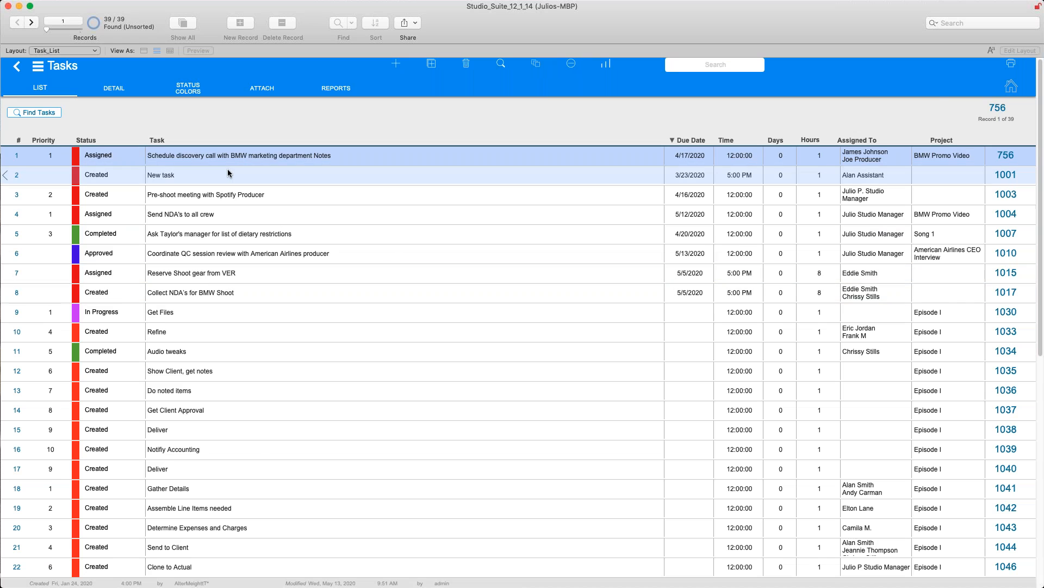
{"action": "scroll", "coordinate": [208, 287], "scroll_direction": "down", "scroll_amount": 10}
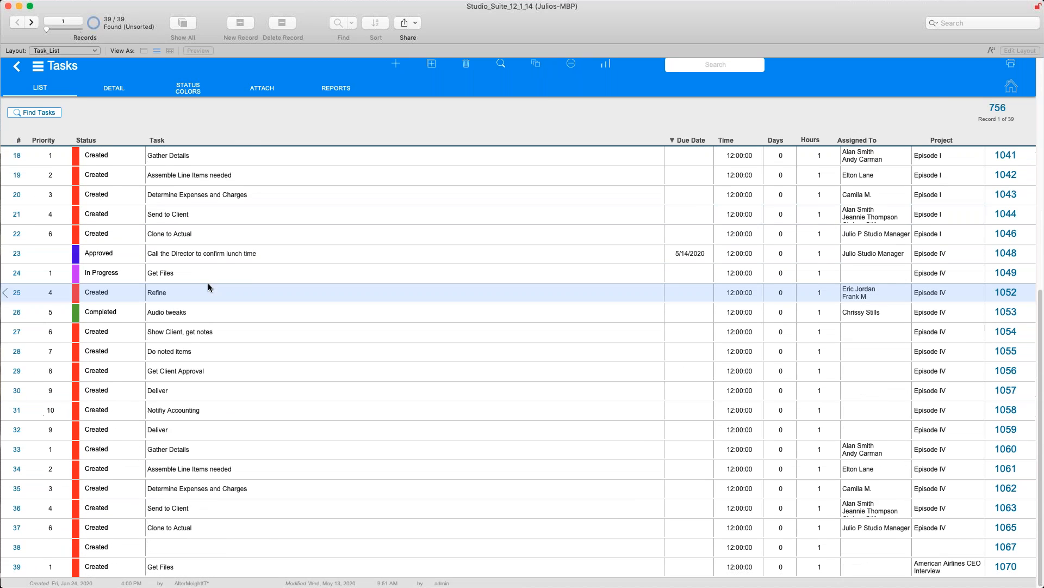
{"action": "scroll", "coordinate": [209, 286], "scroll_direction": "up", "scroll_amount": 8}
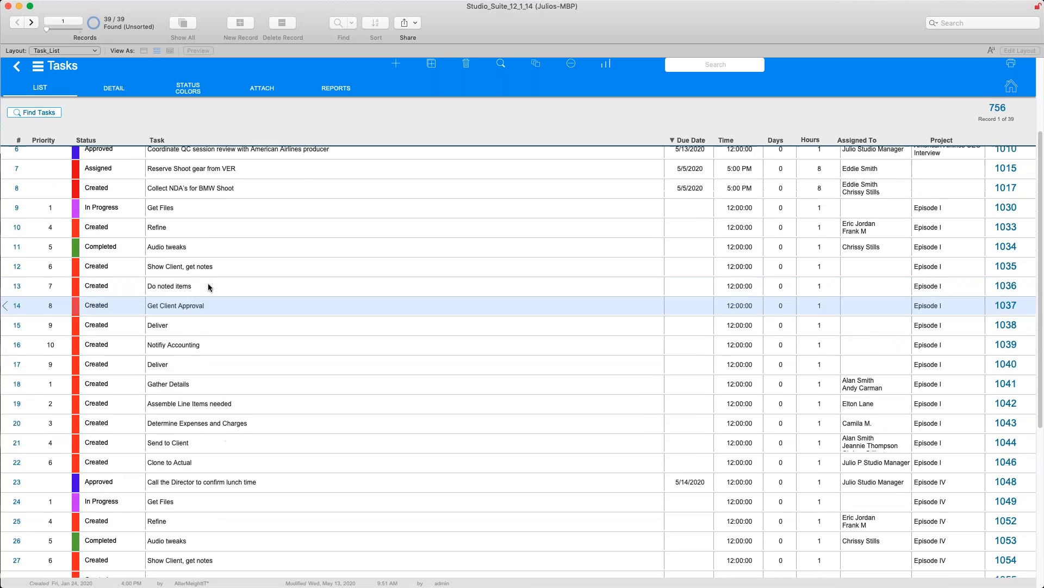
{"action": "scroll", "coordinate": [208, 287], "scroll_direction": "up", "scroll_amount": 2}
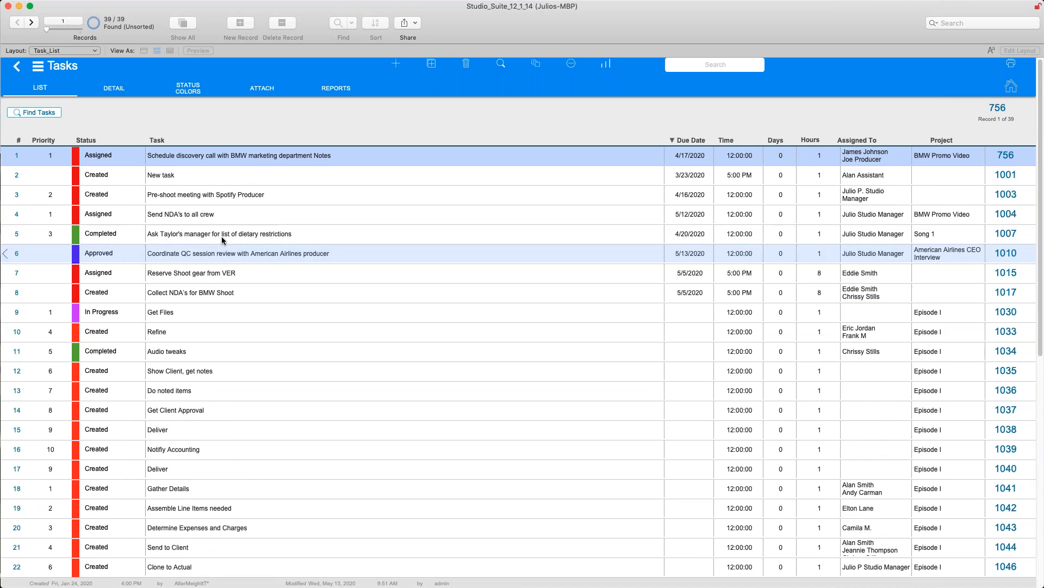
Step: Find My Tasks Overdue, viewing the QC session review task's details, and then find My Tasks
{"action": "left_click", "coordinate": [43, 114]}
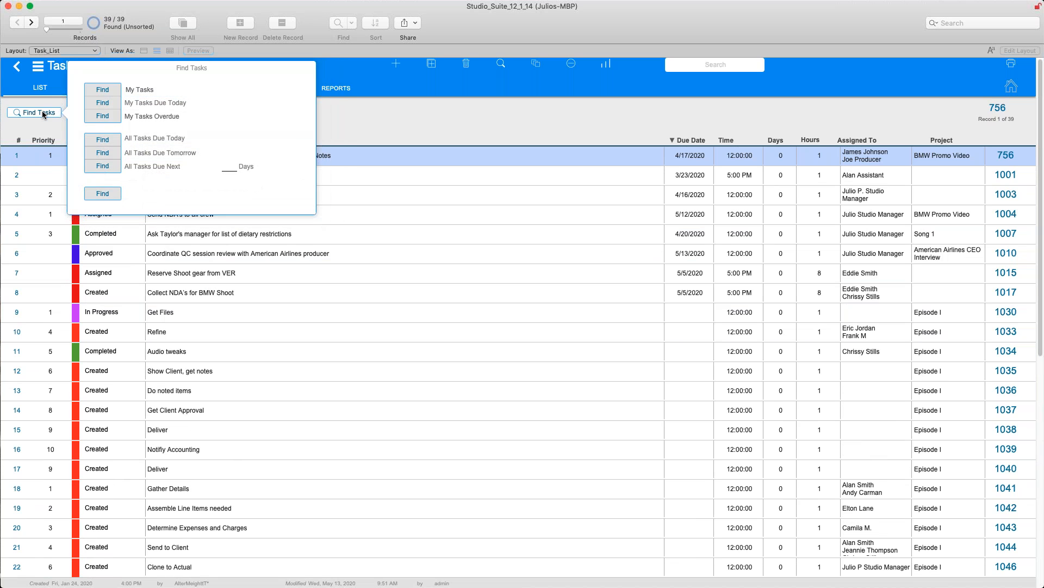
{"action": "left_click", "coordinate": [103, 116]}
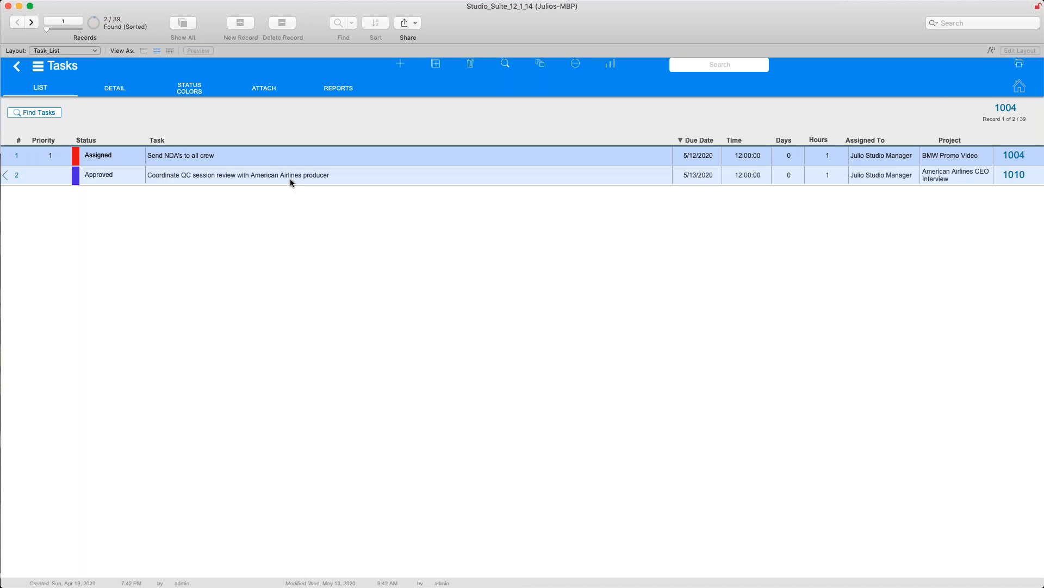
{"action": "left_click", "coordinate": [5, 174]}
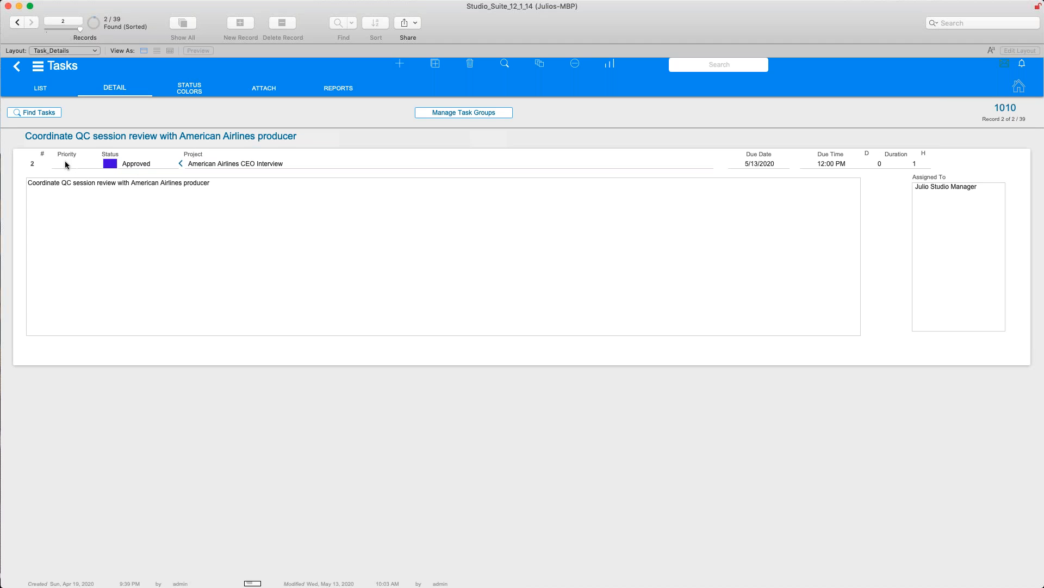
{"action": "left_click", "coordinate": [17, 67]}
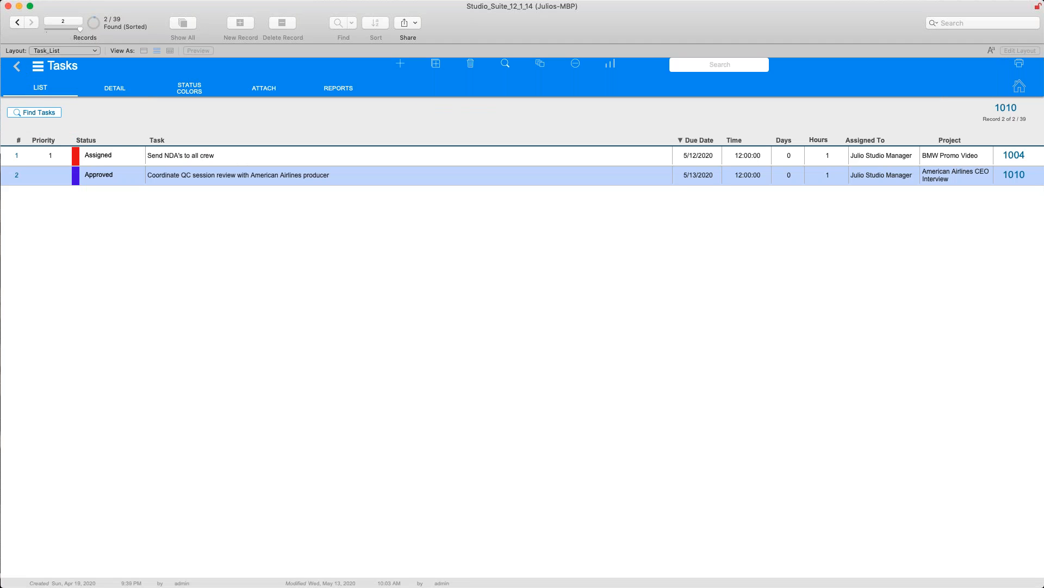
{"action": "left_click", "coordinate": [55, 113]}
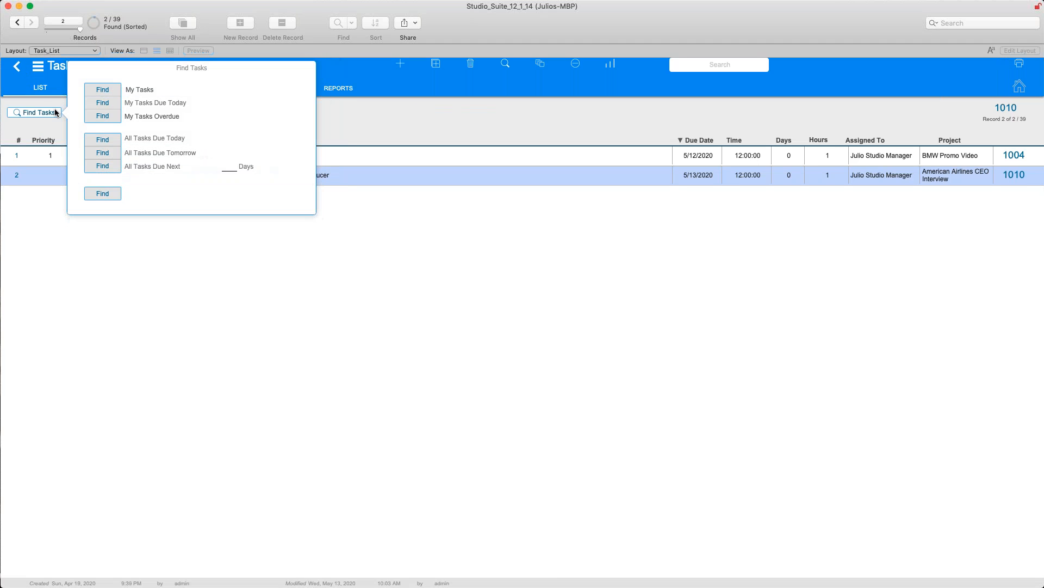
{"action": "left_click", "coordinate": [103, 90]}
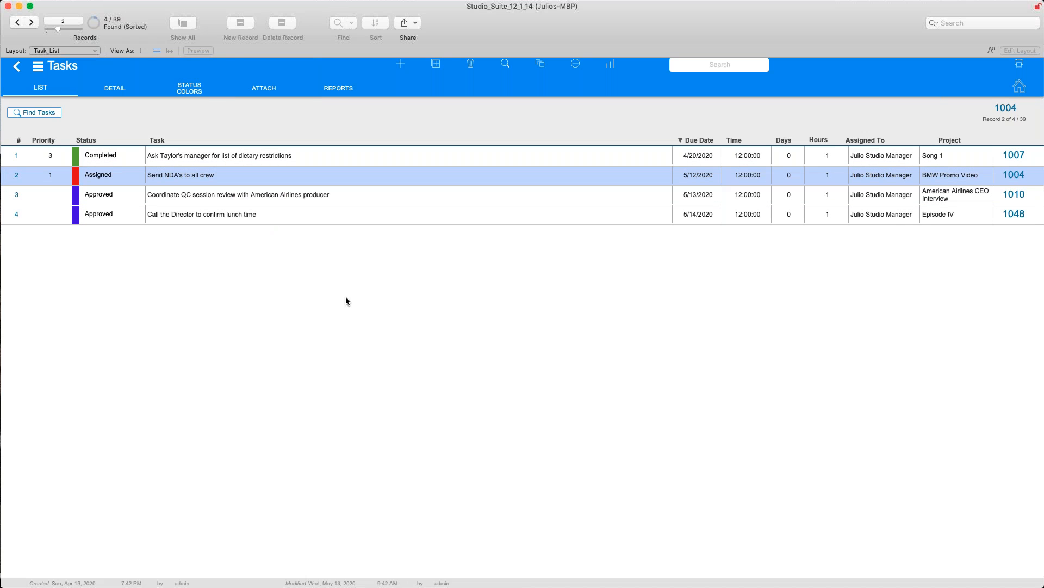
Step: Show all tasks again and sort the list by due date with the latest dates first
{"action": "left_click", "coordinate": [540, 68]}
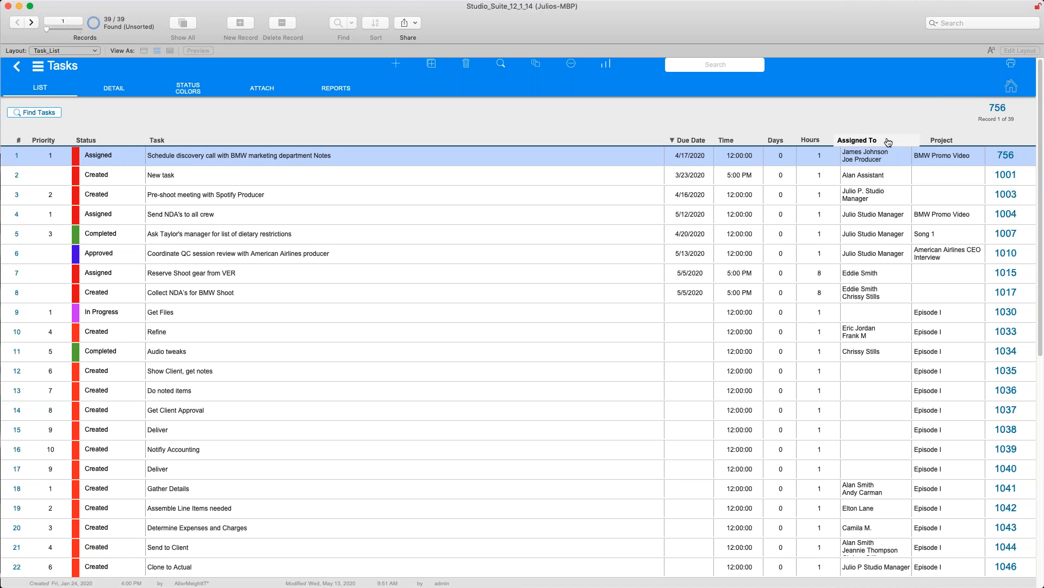
{"action": "left_click", "coordinate": [702, 140]}
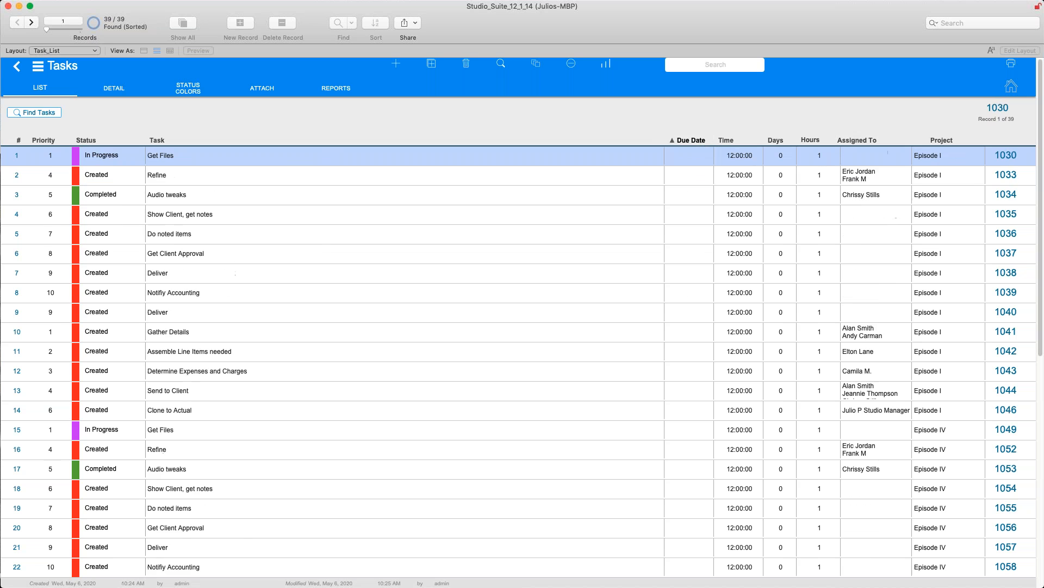
{"action": "left_click", "coordinate": [690, 141]}
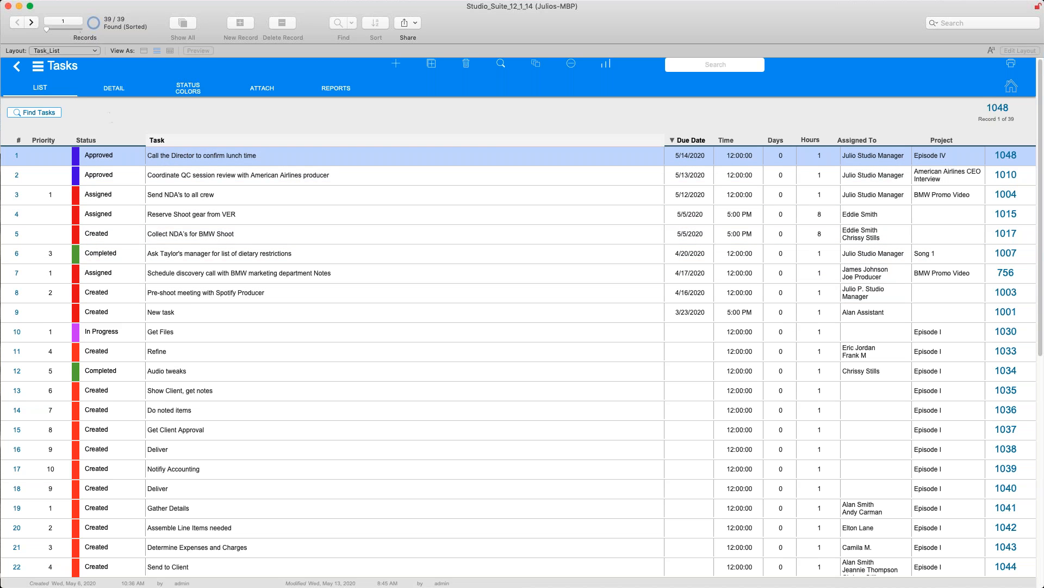
Step: View the task status colors and the attachment types offered for the task "Call the Director to confirm lunch time"
{"action": "left_click", "coordinate": [185, 95]}
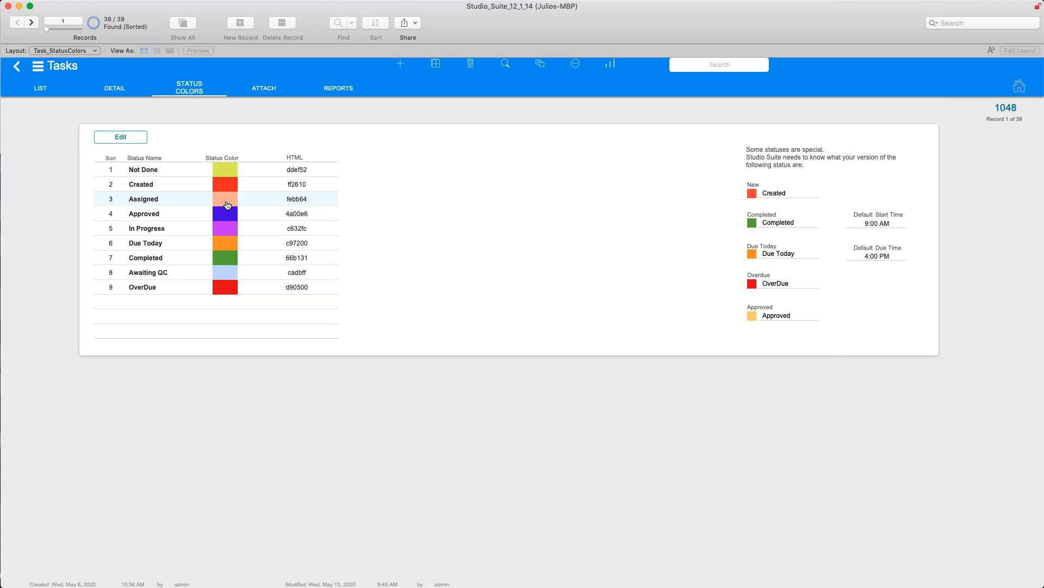
{"action": "left_click", "coordinate": [274, 95]}
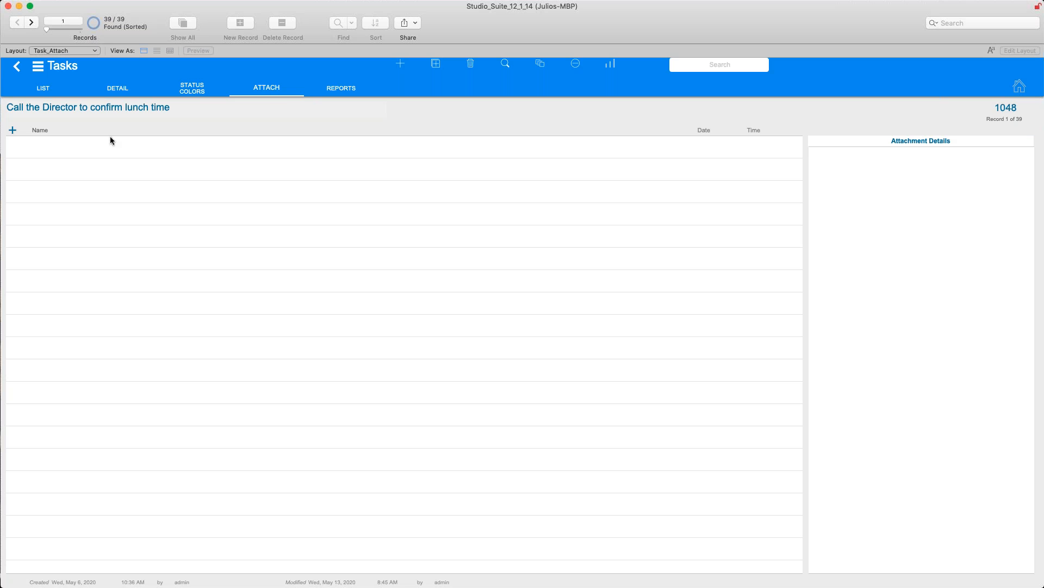
{"action": "left_click", "coordinate": [12, 130]}
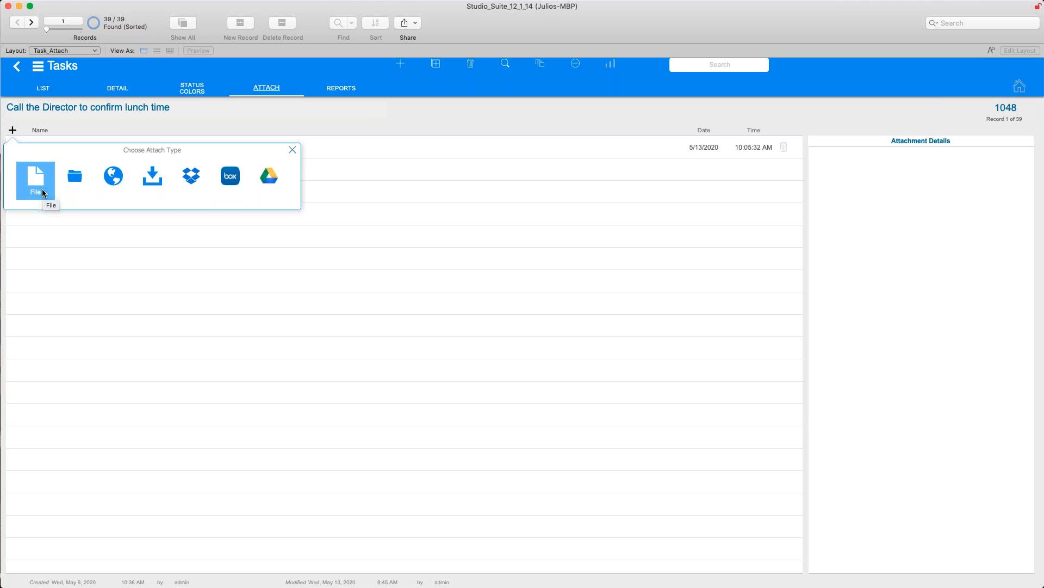
{"action": "left_click", "coordinate": [200, 285]}
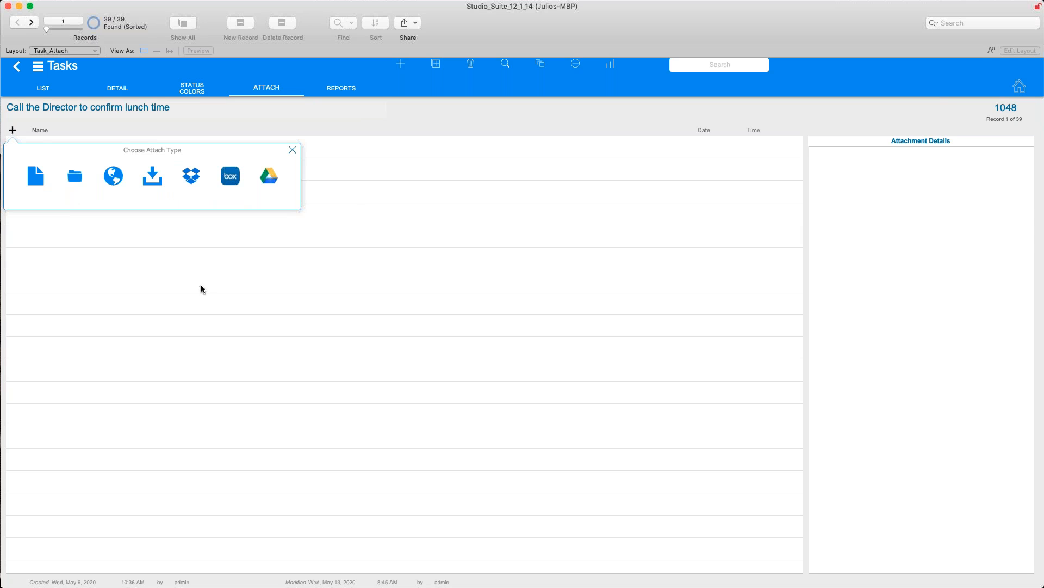
Step: Preview the Task List print report with the US Letter page setup at 100% scale and cancel the printing
{"action": "left_click", "coordinate": [341, 88]}
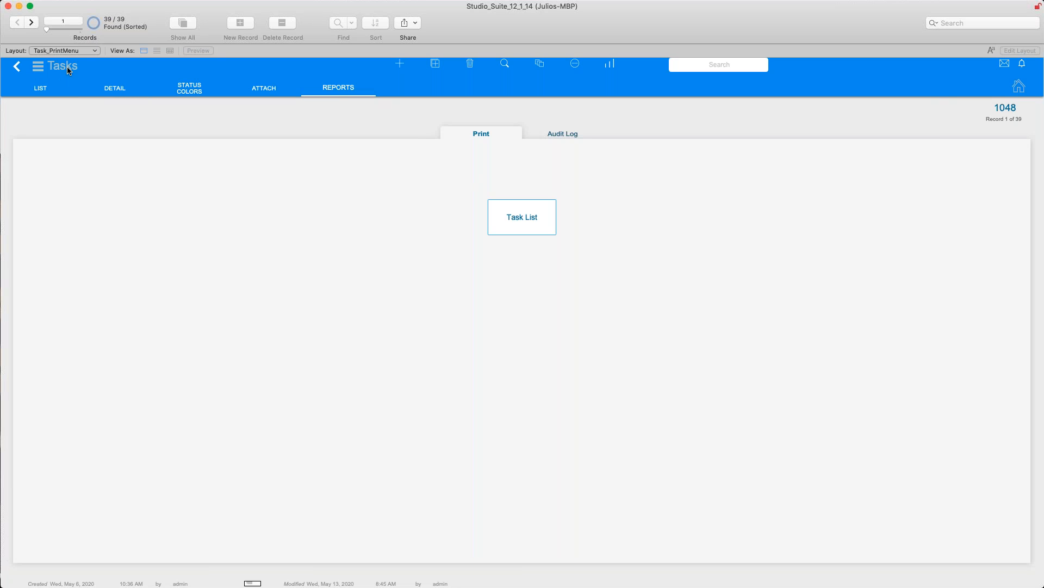
{"action": "left_click", "coordinate": [533, 232]}
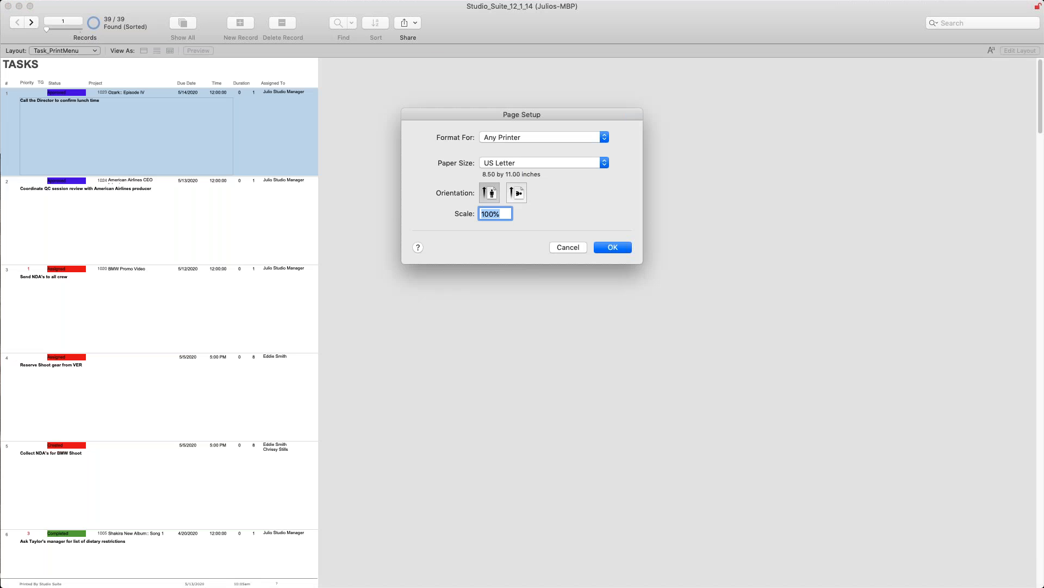
{"action": "left_click", "coordinate": [612, 247]}
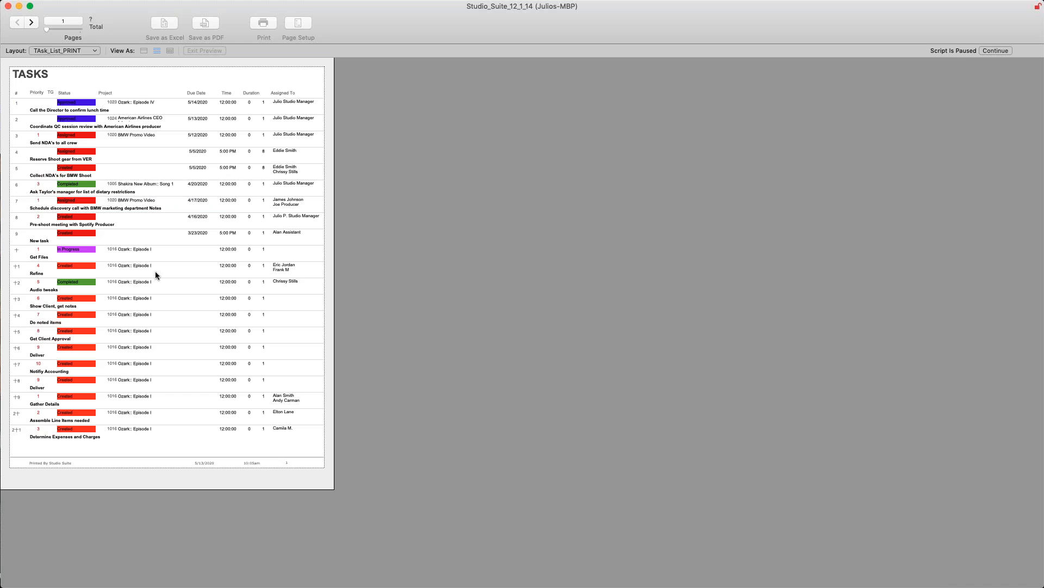
{"action": "left_click", "coordinate": [997, 50]}
{"action": "left_click", "coordinate": [576, 220]}
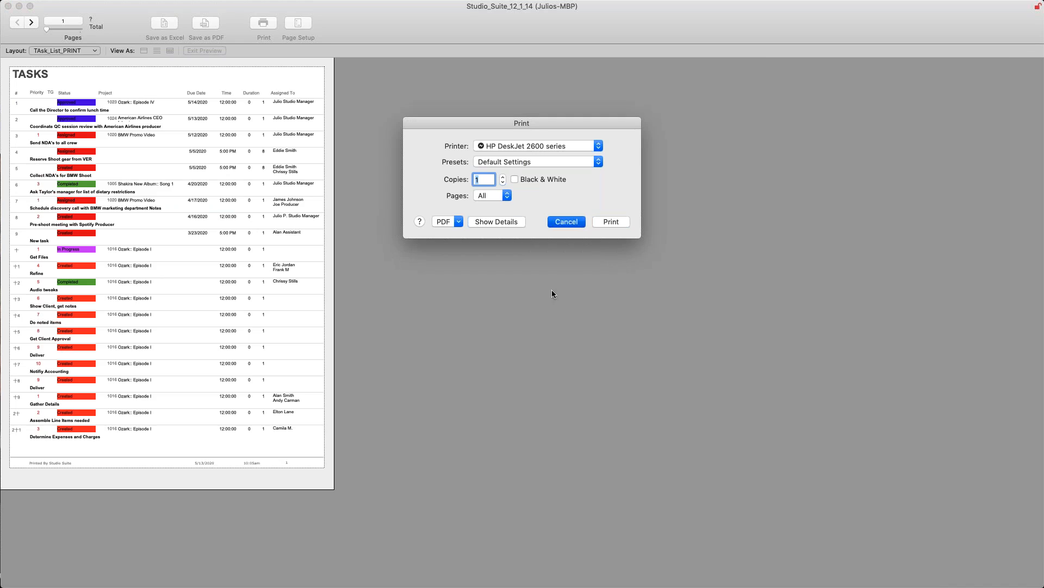
Step: Examine the audit log of the lunch time task and return to the print reports
{"action": "left_click", "coordinate": [563, 135]}
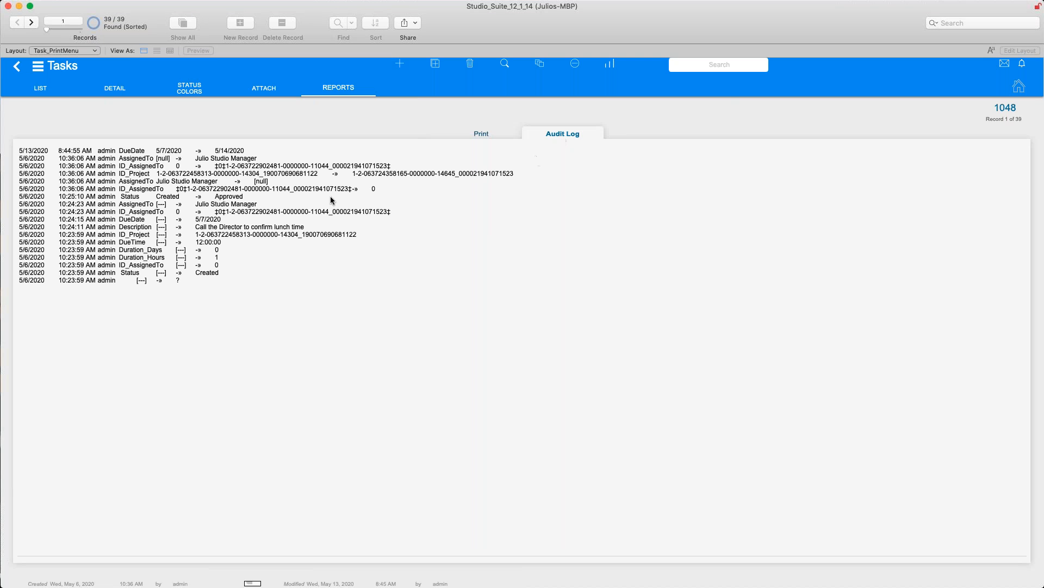
{"action": "left_click", "coordinate": [303, 187]}
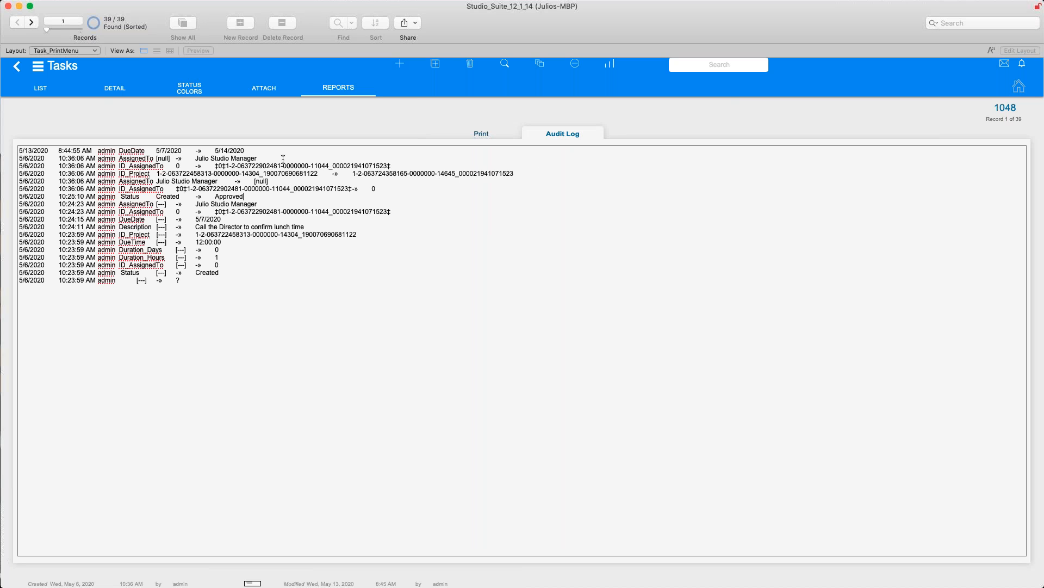
{"action": "left_click", "coordinate": [490, 136]}
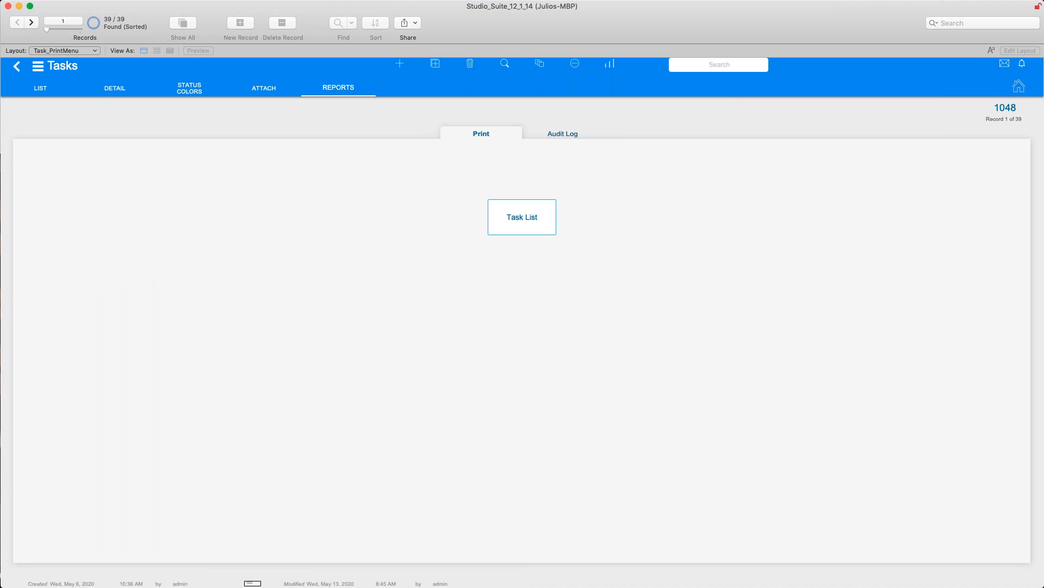
Step: Create a new task from the task details view with the description "Pick up delivery"
{"action": "left_click", "coordinate": [98, 90]}
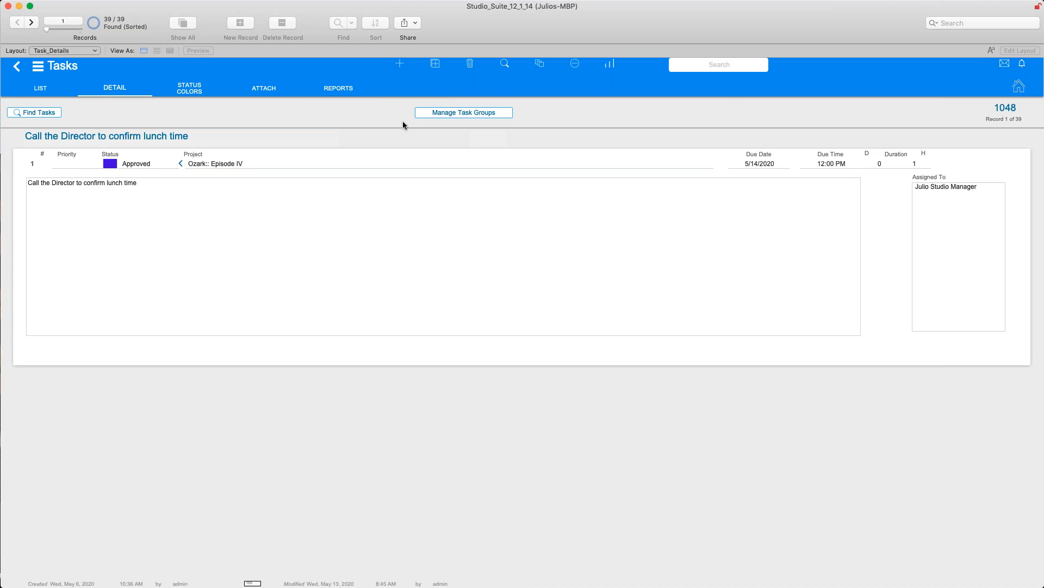
{"action": "left_click", "coordinate": [402, 71]}
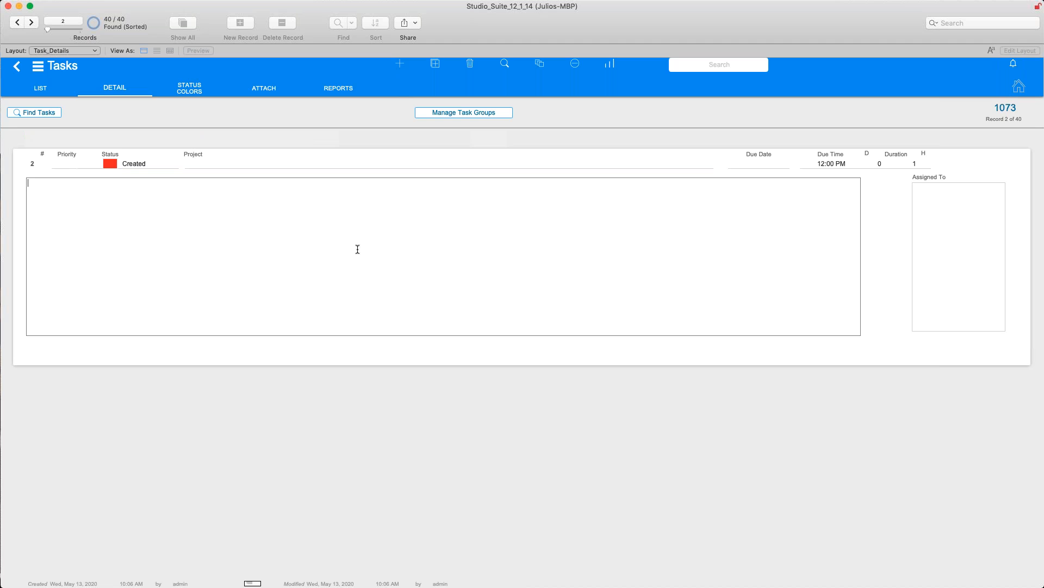
{"action": "type", "text": "A"}
{"action": "type", "text": "Pick"}
{"action": "type", "text": " up deliv"}
{"action": "type", "text": "ery"}
Step: Set the "Pick up delivery" task's priority to 8 and link it to the Live Interviews project
{"action": "left_click", "coordinate": [64, 163]}
{"action": "left_click", "coordinate": [67, 163]}
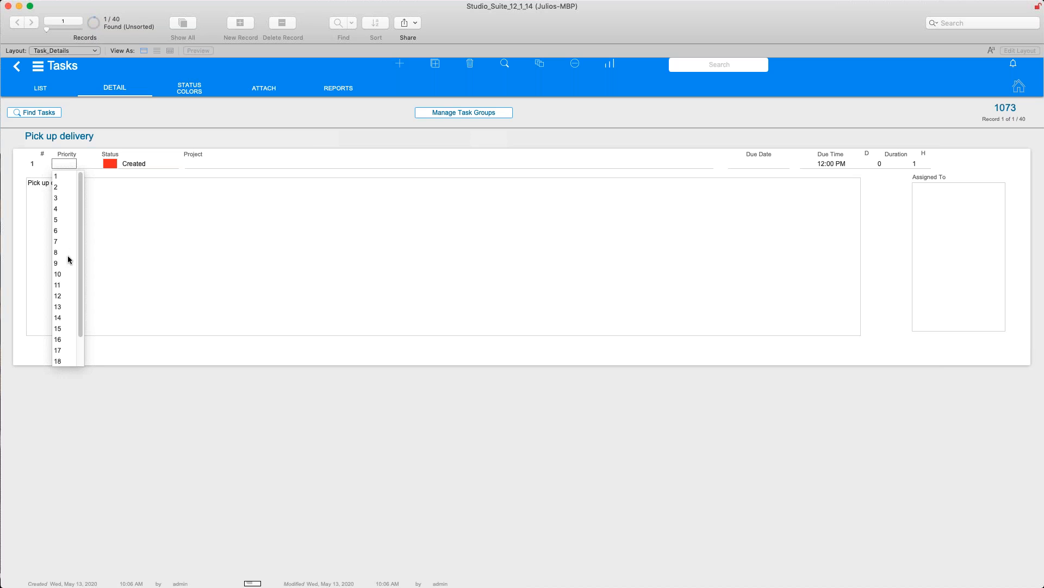
{"action": "left_click", "coordinate": [268, 162]}
{"action": "left_click", "coordinate": [268, 162]}
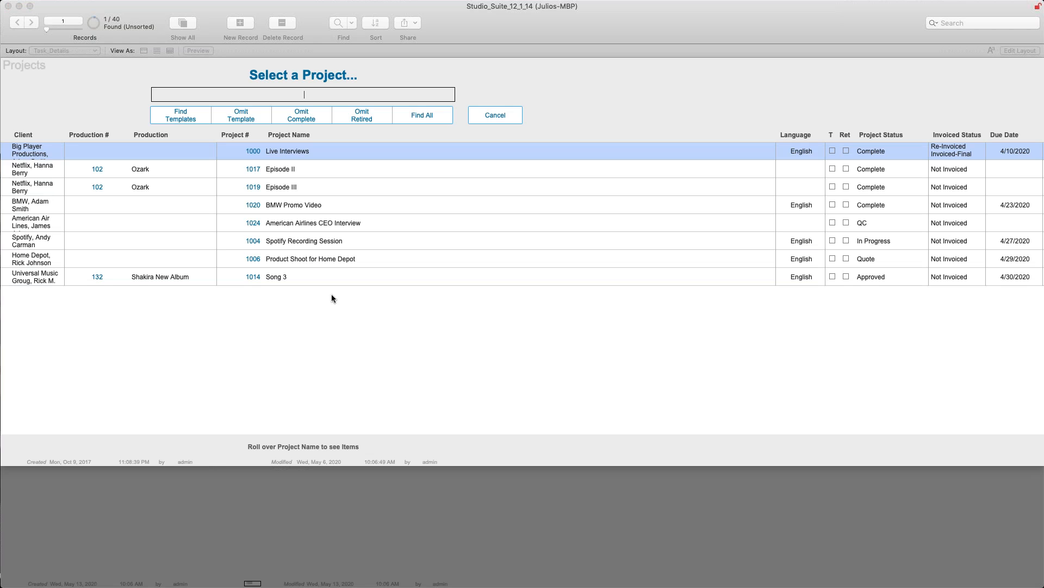
{"action": "left_click", "coordinate": [277, 150]}
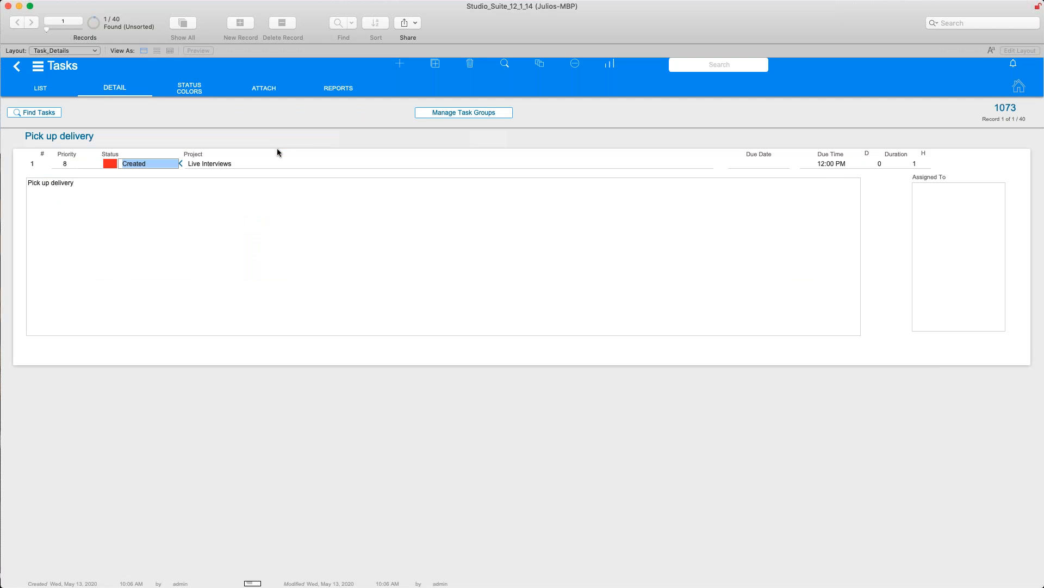
{"action": "left_click", "coordinate": [461, 234]}
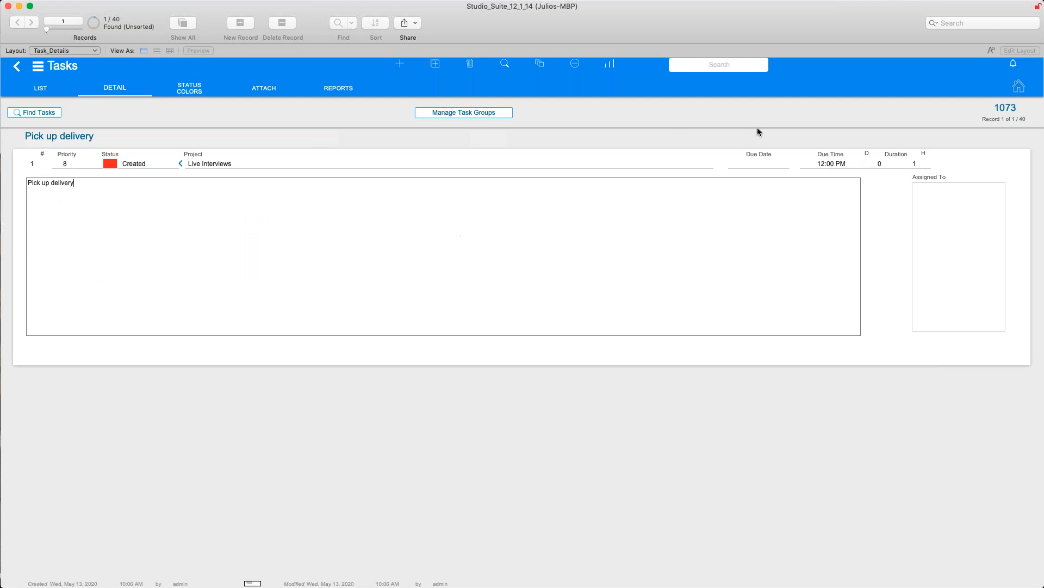
Step: Set the task's due date to 5/13/2020 and assign the task to a staff employee
{"action": "left_click", "coordinate": [762, 162]}
{"action": "left_click", "coordinate": [760, 217]}
{"action": "left_click", "coordinate": [962, 172]}
{"action": "left_click", "coordinate": [947, 214]}
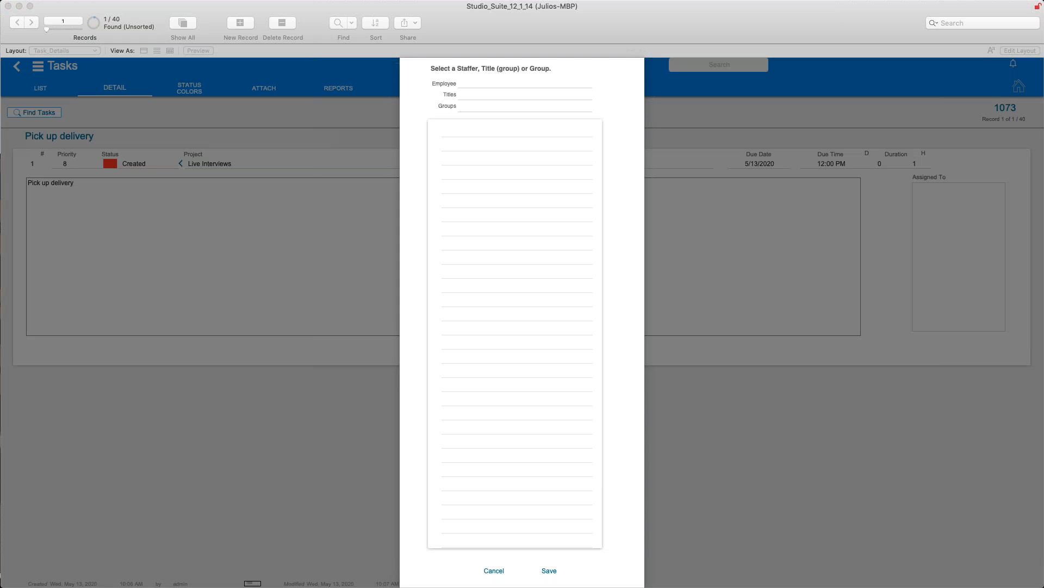
{"action": "left_click", "coordinate": [491, 82]}
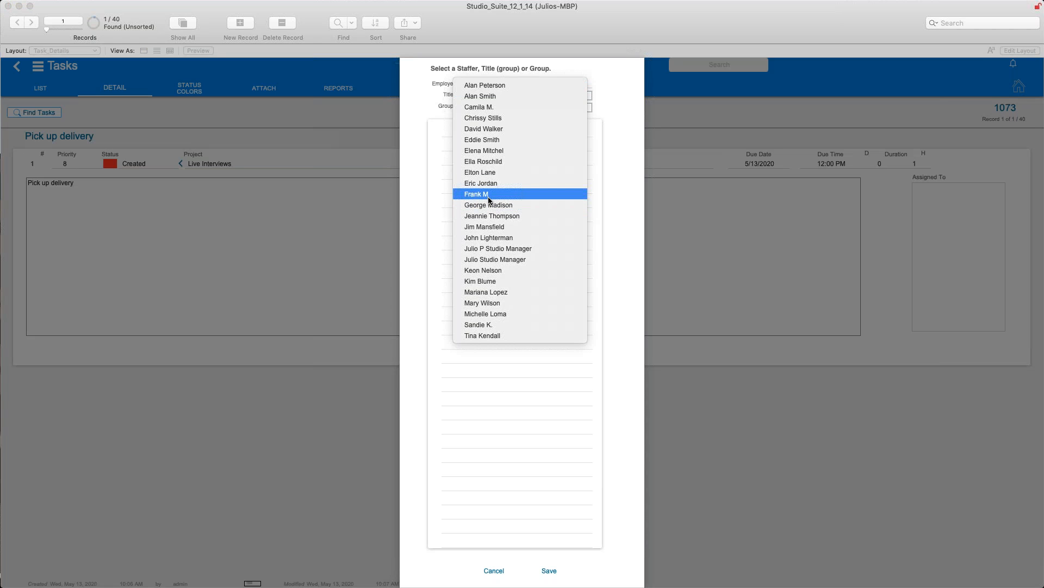
{"action": "left_click", "coordinate": [488, 194]}
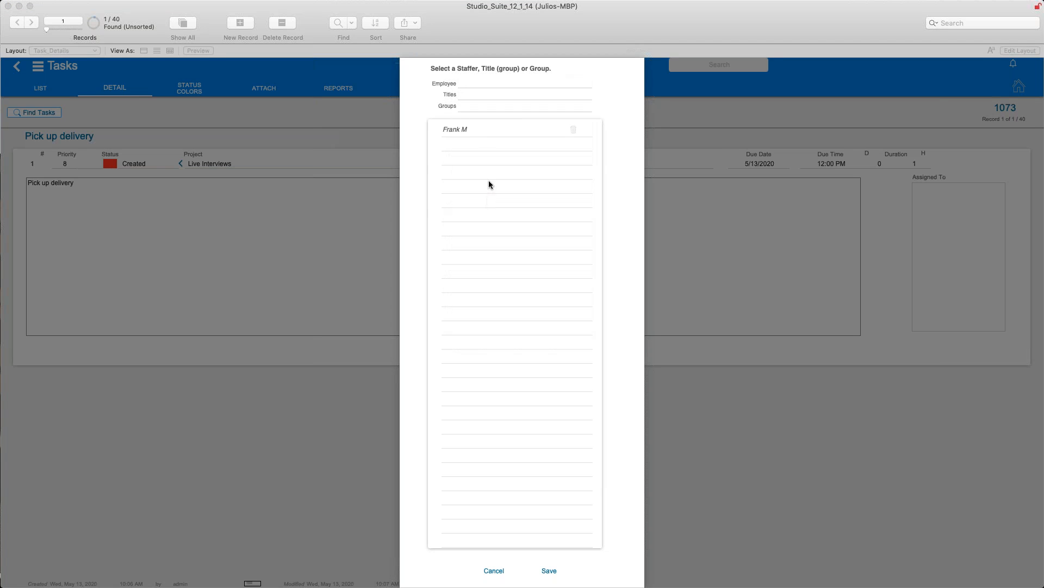
{"action": "left_click", "coordinate": [545, 570]}
{"action": "left_click", "coordinate": [374, 281]}
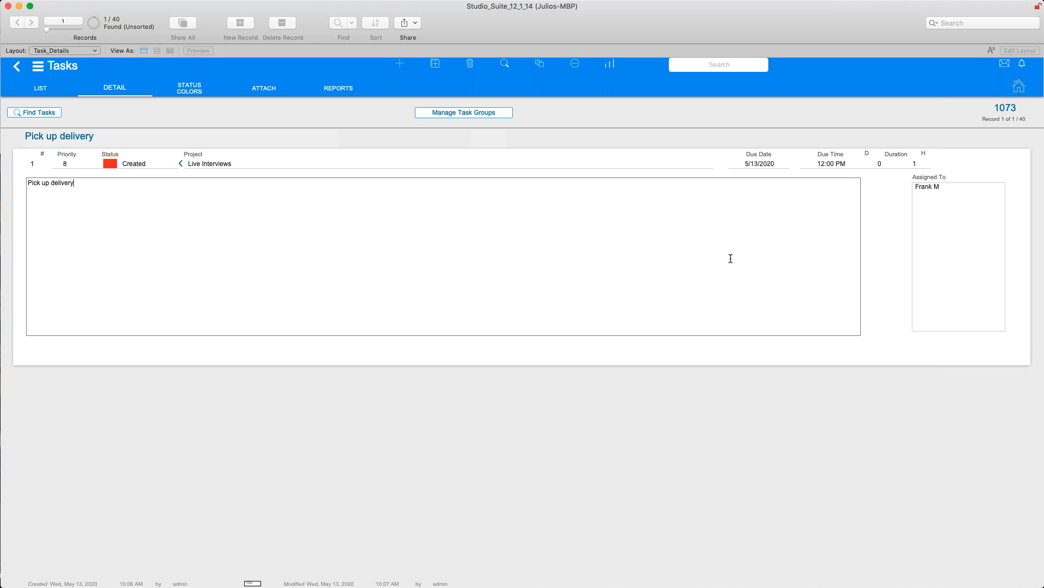
{"action": "left_click", "coordinate": [883, 251]}
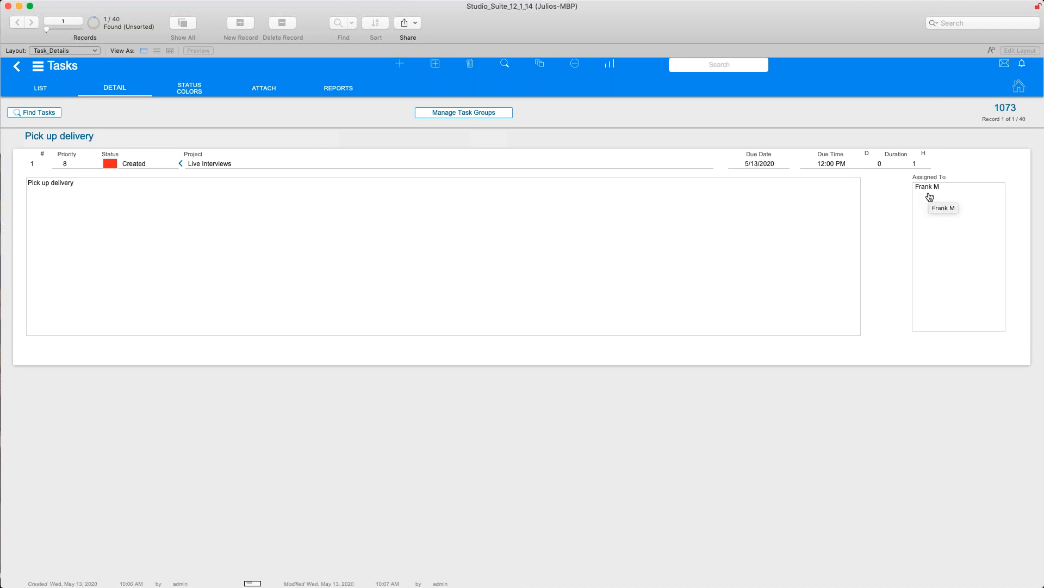
Step: Set up a task notification with company "1 - Millenial Productions" and the assigned employee as SMS recipient, and check its email recipients
{"action": "left_click", "coordinate": [1024, 69]}
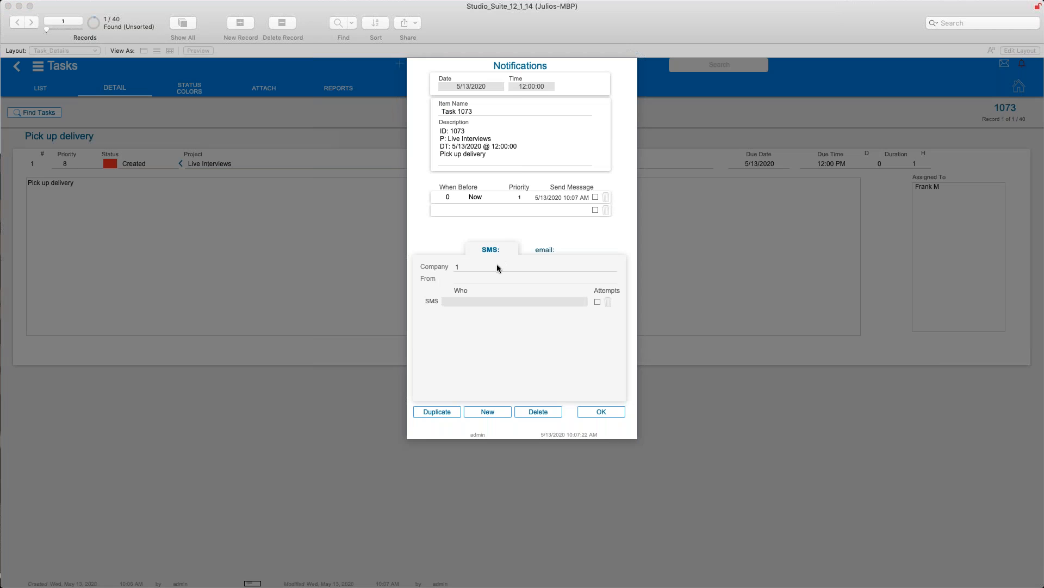
{"action": "left_click", "coordinate": [496, 267]}
{"action": "left_click", "coordinate": [494, 278]}
{"action": "left_click", "coordinate": [479, 300]}
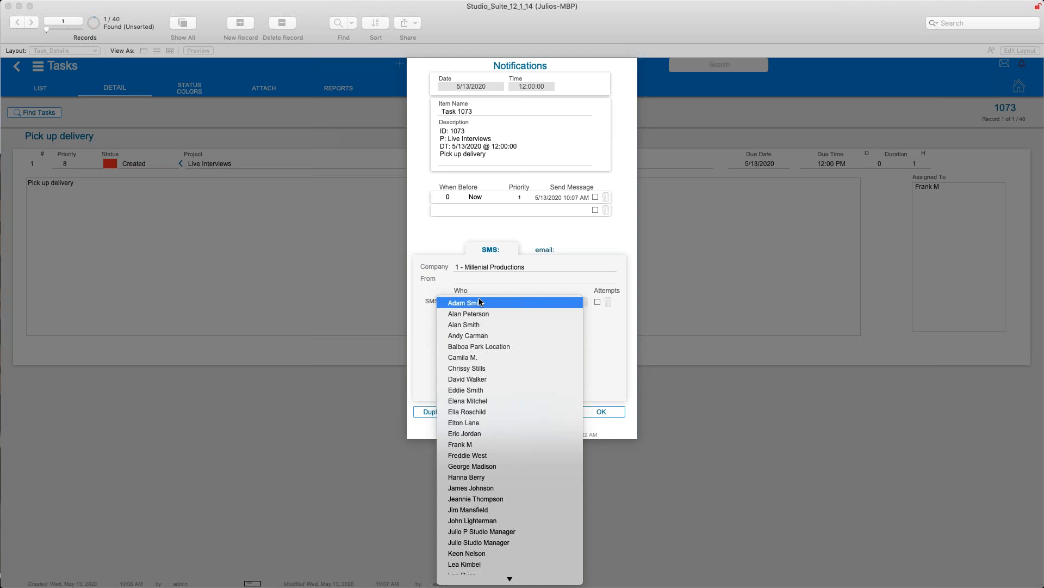
{"action": "left_click", "coordinate": [468, 445]}
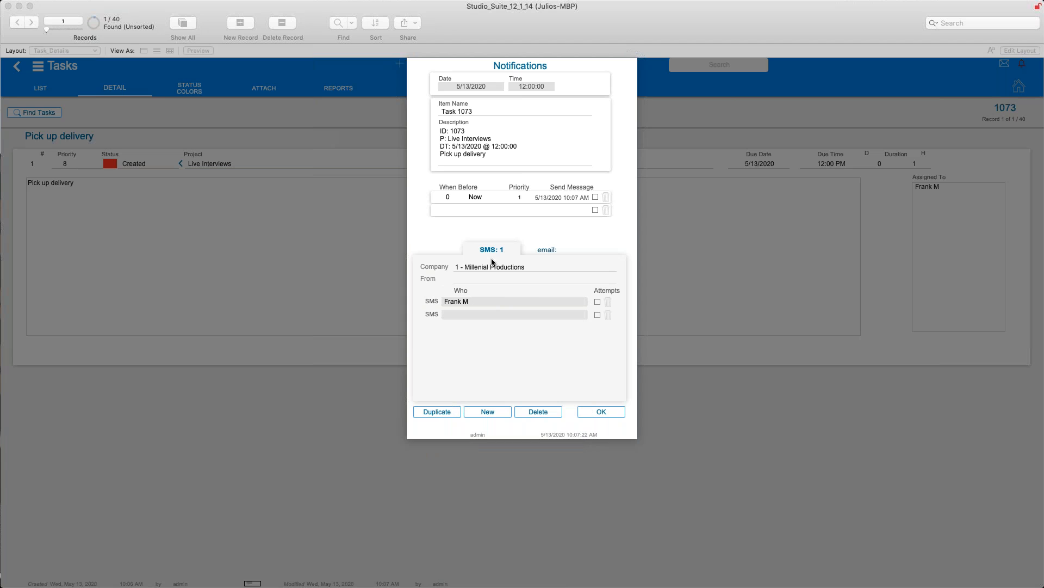
{"action": "left_click", "coordinate": [547, 259]}
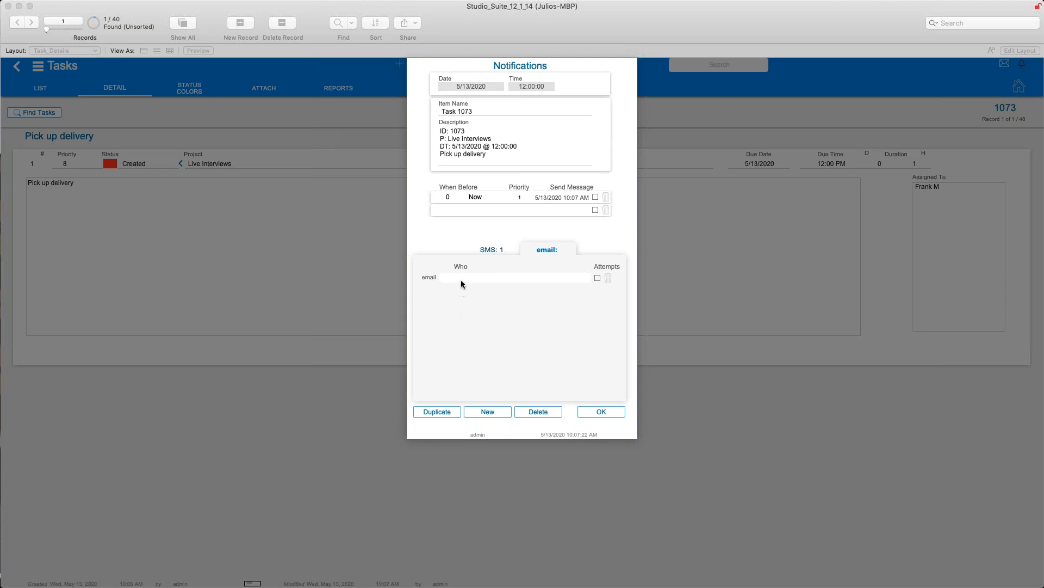
{"action": "left_click", "coordinate": [478, 250]}
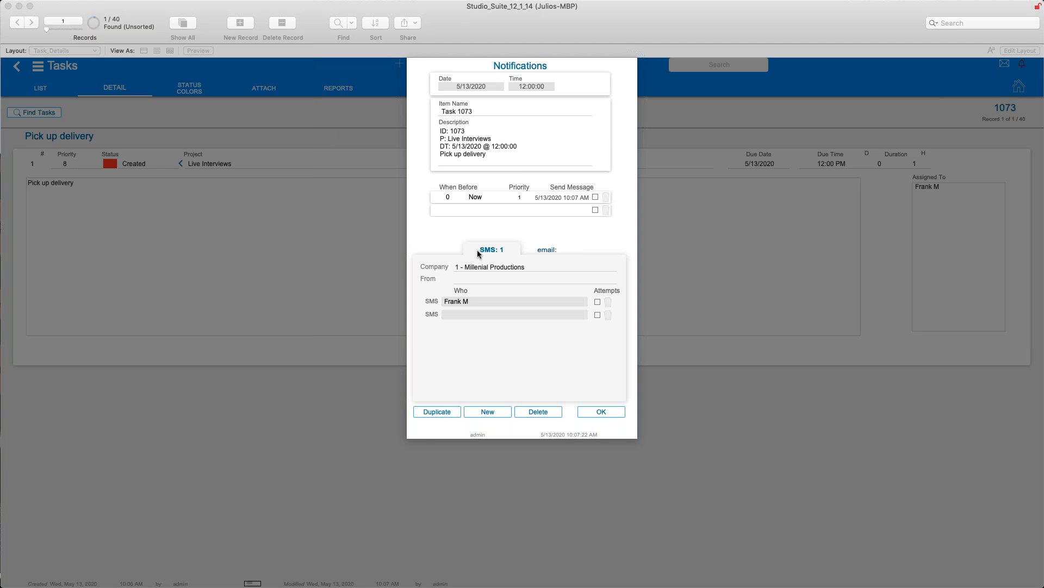
Step: Append "notes" to the notification's description and delete the notification
{"action": "left_click", "coordinate": [472, 159]}
{"action": "left_click_drag", "start_coordinate": [446, 156], "coordinate": [486, 156]}
{"action": "left_click", "coordinate": [495, 153]}
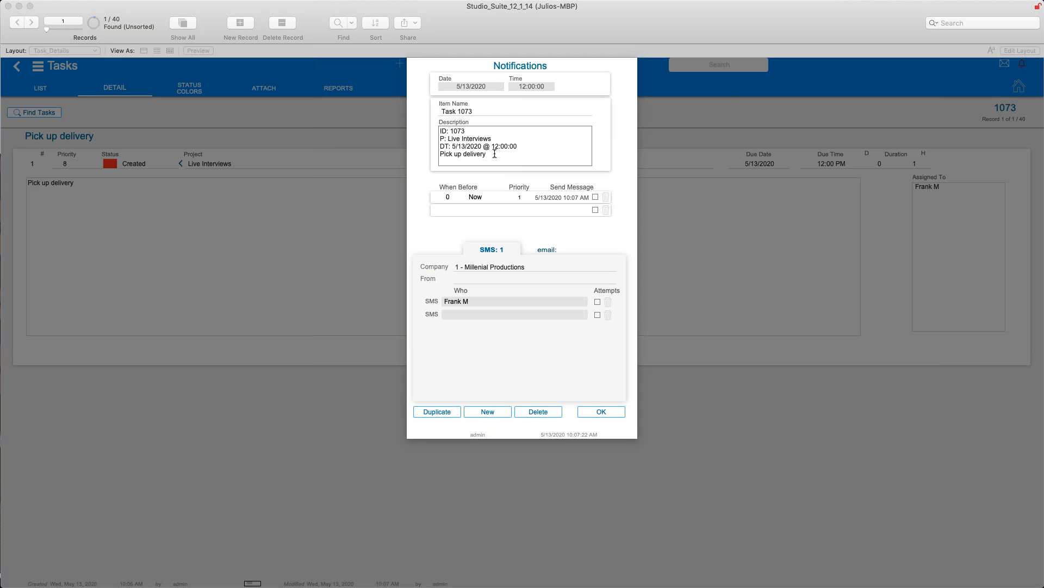
{"action": "type", "text": "notes"}
{"action": "left_click", "coordinate": [532, 413]}
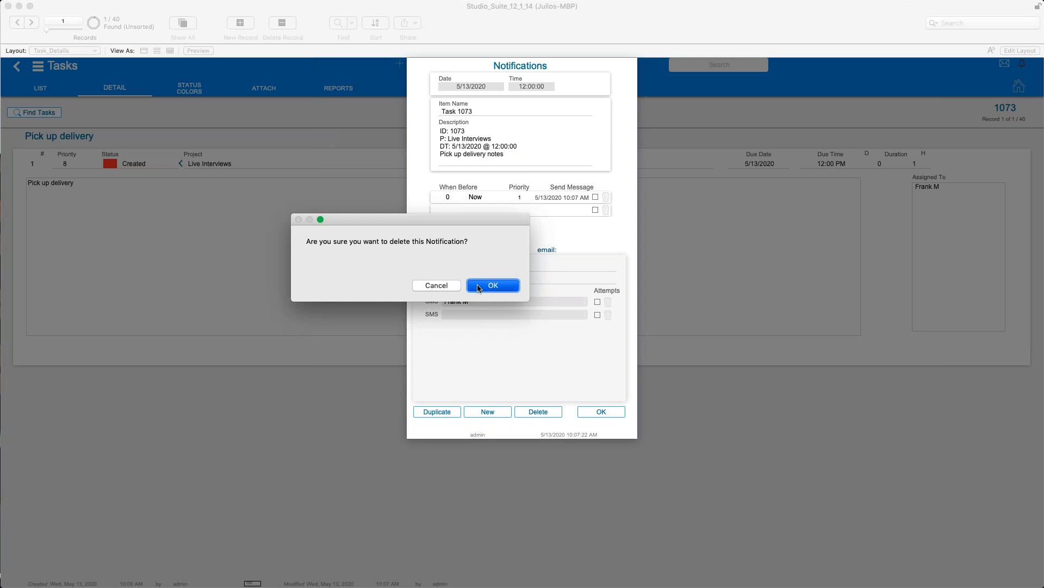
{"action": "left_click", "coordinate": [480, 286]}
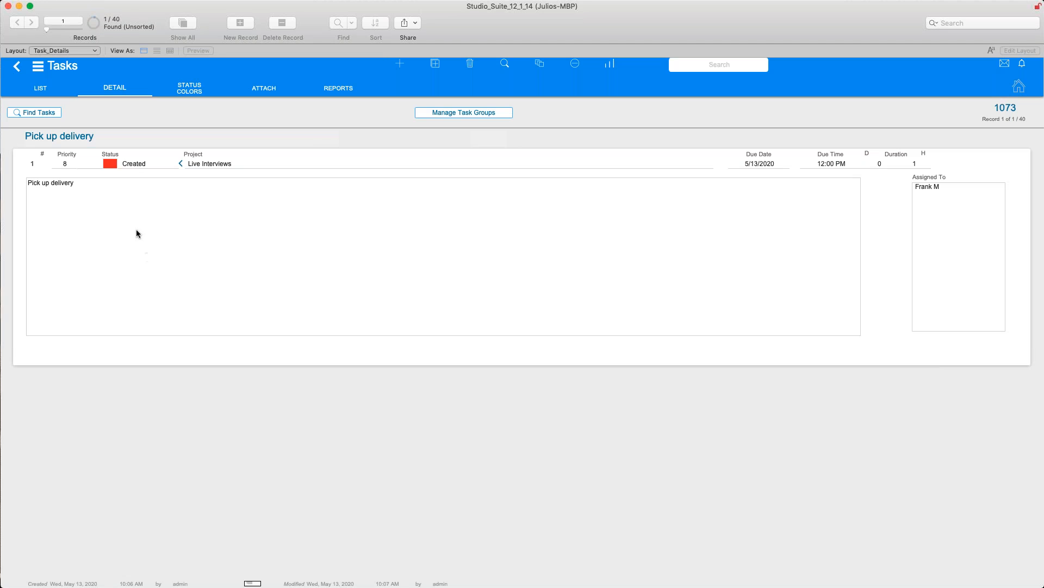
Step: Go to Contacts and view the employee tasks of the first contact listed, the Millenial Productions editor in Burbank
{"action": "left_click", "coordinate": [38, 67]}
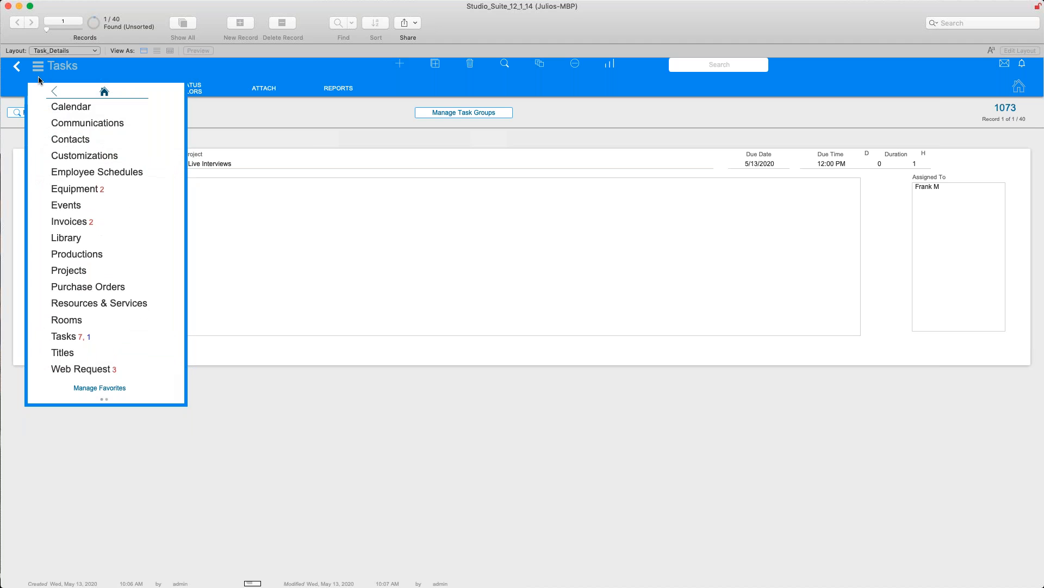
{"action": "left_click", "coordinate": [76, 142]}
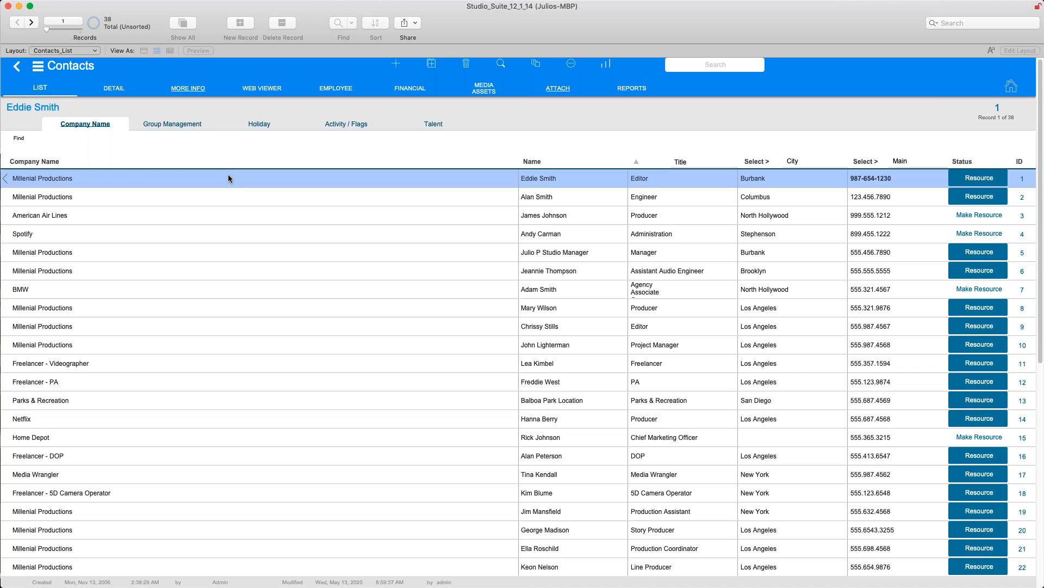
{"action": "left_click", "coordinate": [537, 181]}
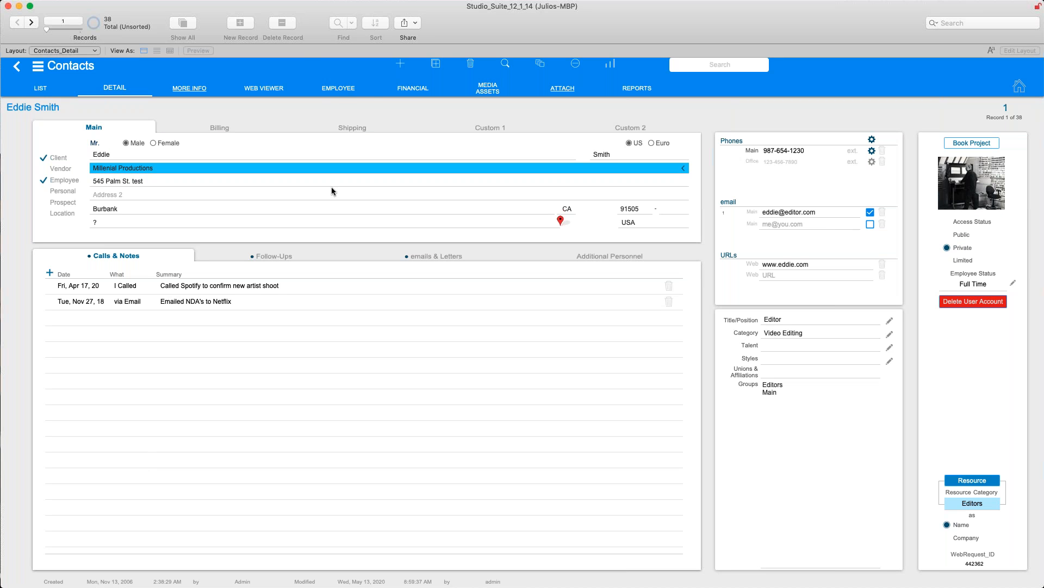
{"action": "left_click", "coordinate": [336, 96]}
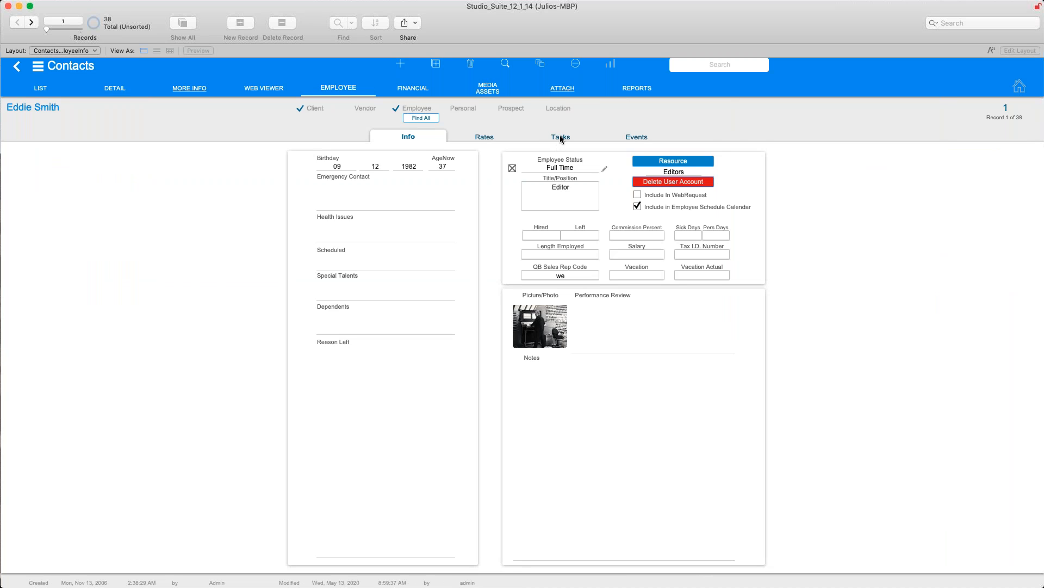
{"action": "left_click", "coordinate": [561, 137]}
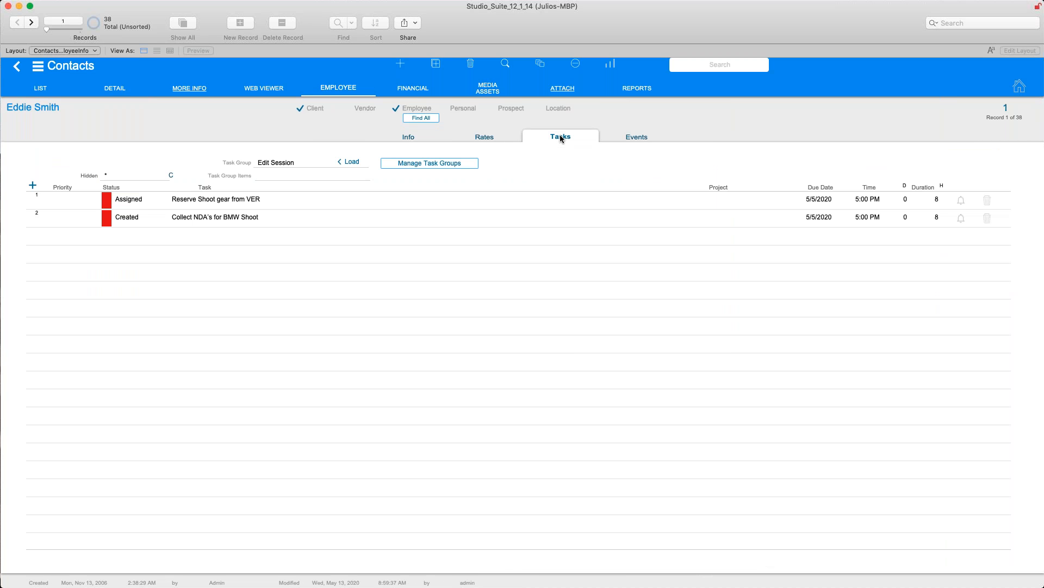
Step: Try to save a notification for the task "Collect NDA's for BMW Shoot" with company "1 - Millenial Productions" and no recipient
{"action": "left_click", "coordinate": [173, 219]}
{"action": "left_click", "coordinate": [961, 219]}
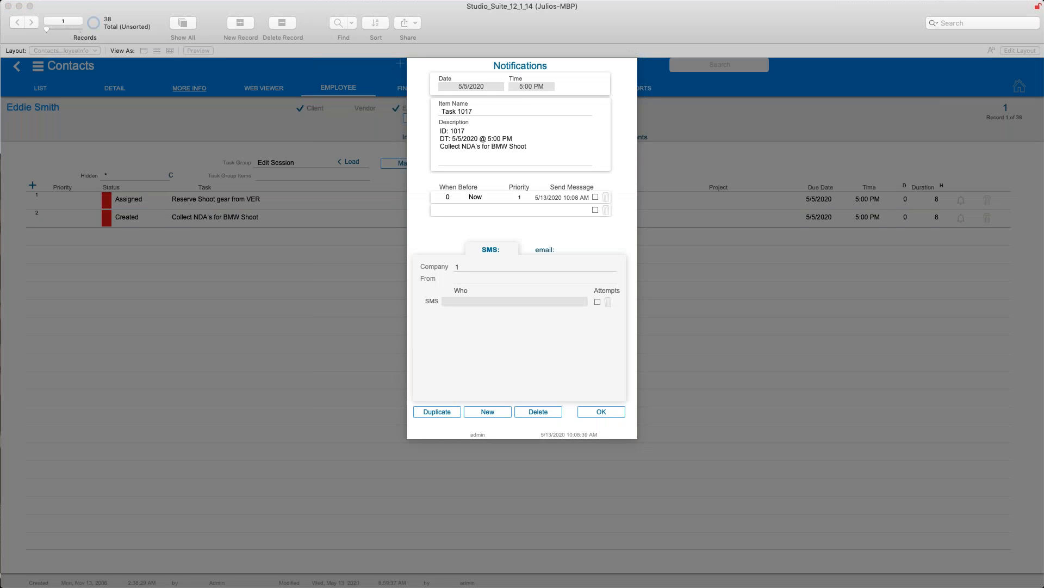
{"action": "left_click", "coordinate": [515, 264]}
{"action": "left_click", "coordinate": [501, 281]}
{"action": "left_click", "coordinate": [501, 281]}
{"action": "left_click", "coordinate": [507, 357]}
{"action": "left_click", "coordinate": [586, 411]}
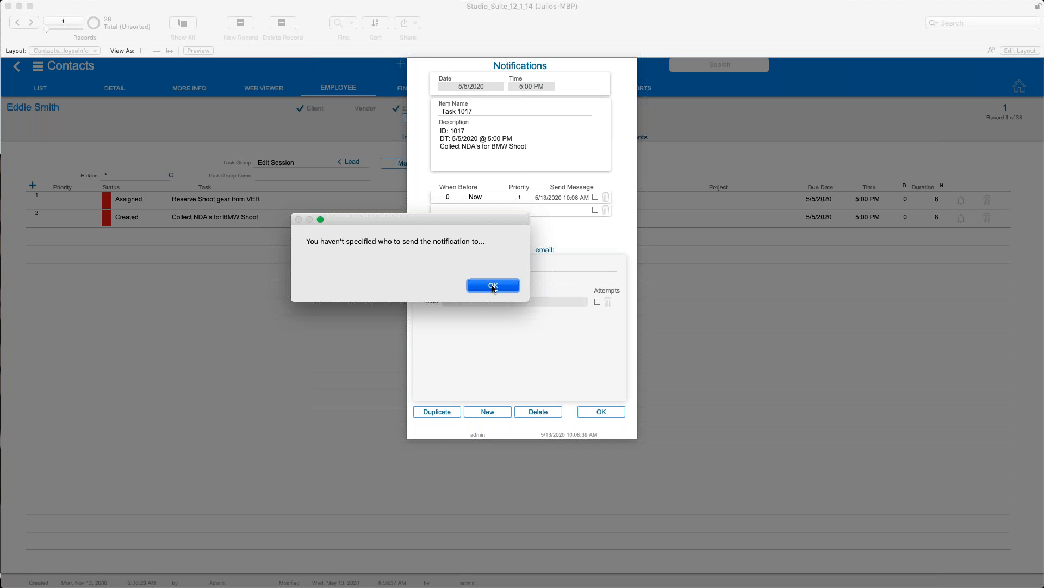
{"action": "left_click", "coordinate": [492, 285]}
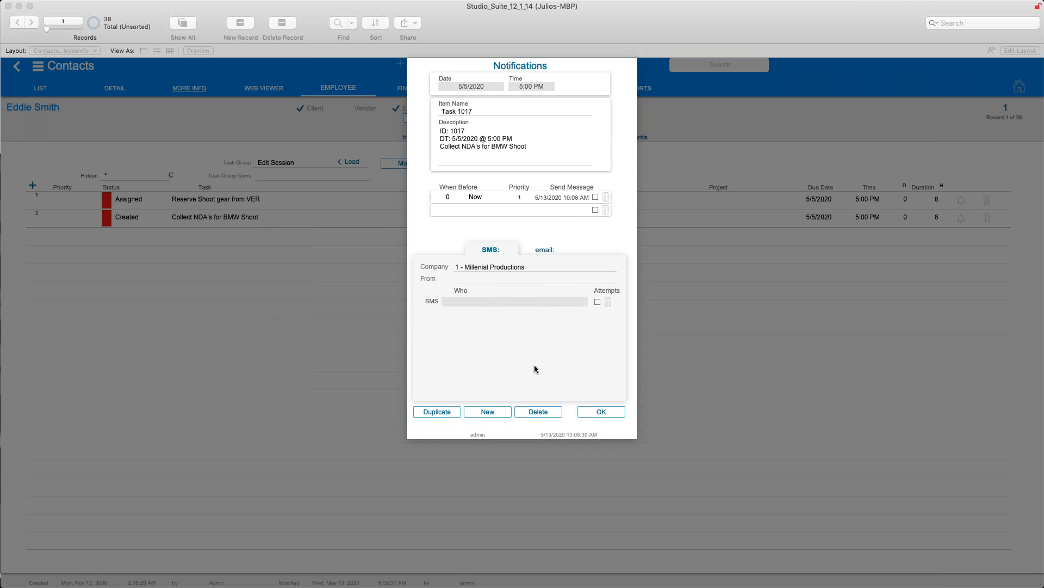
Step: Look through the available SMS recipients without choosing one and delete the notification
{"action": "left_click", "coordinate": [469, 302]}
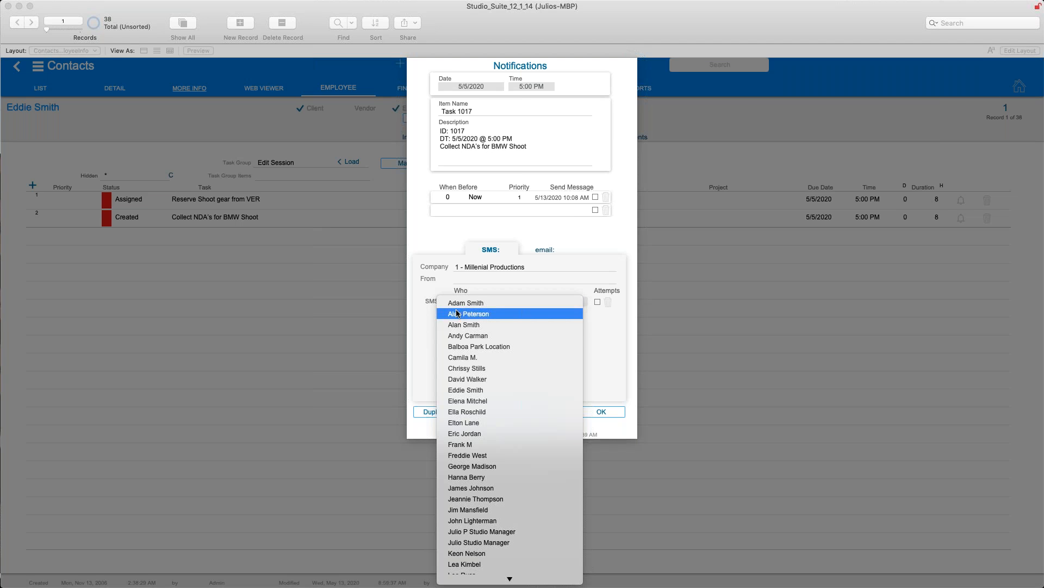
{"action": "left_click", "coordinate": [587, 382]}
{"action": "left_click", "coordinate": [538, 412]}
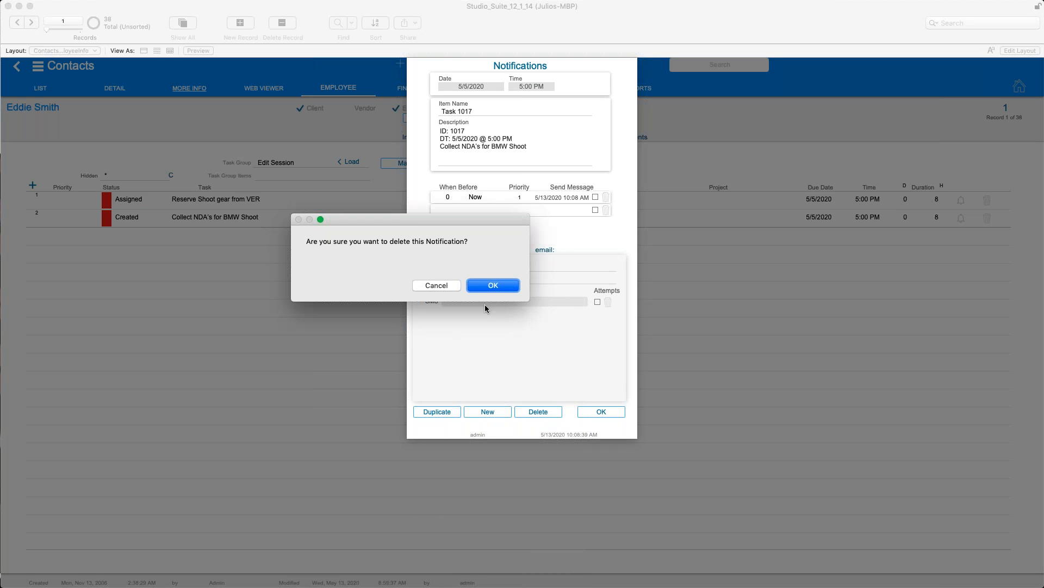
{"action": "left_click", "coordinate": [475, 285]}
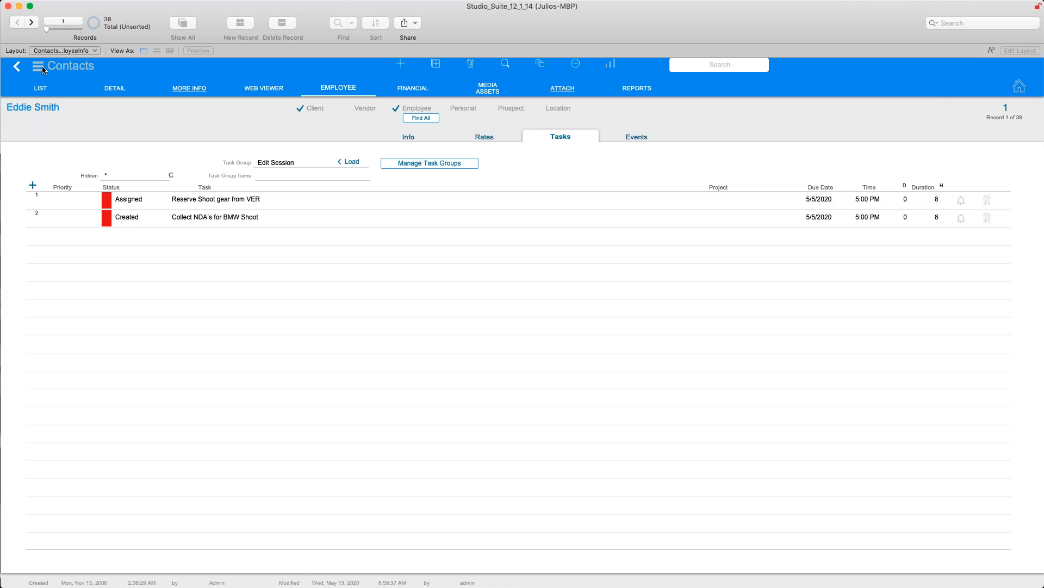
Step: Return to the contacts list and search it for the studio manager's first name
{"action": "left_click", "coordinate": [43, 96]}
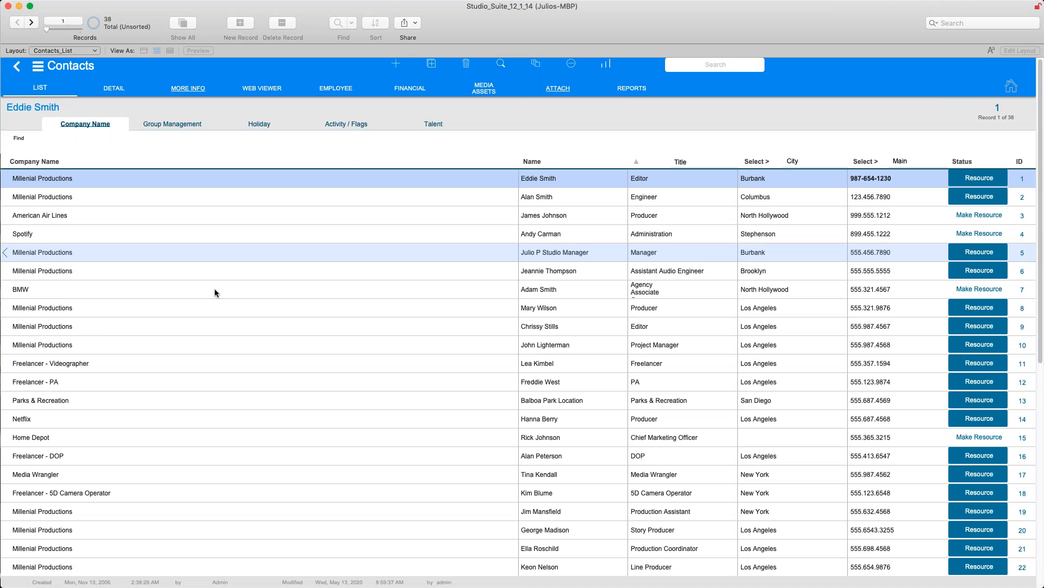
{"action": "left_click", "coordinate": [690, 67]}
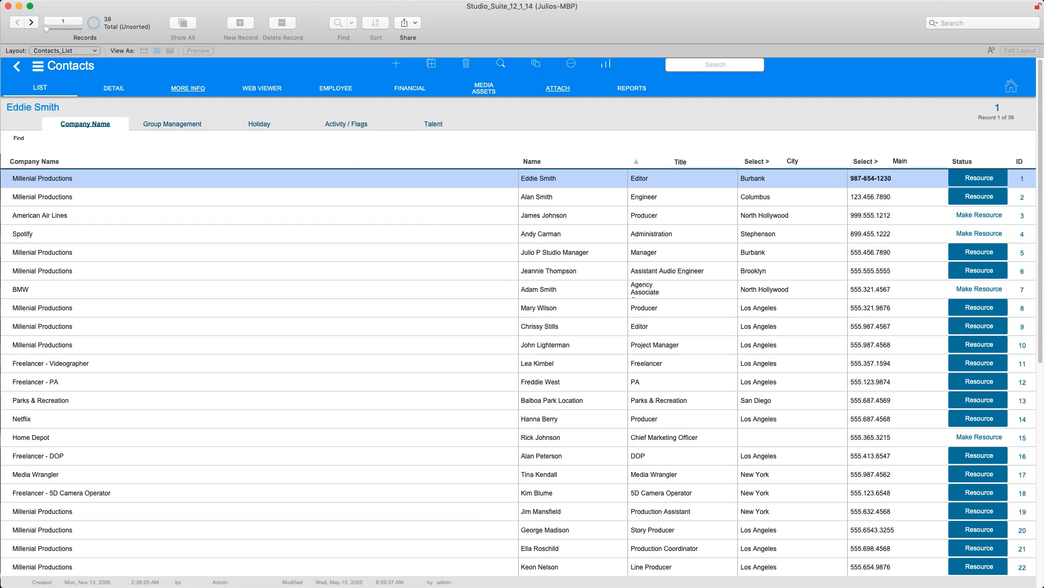
{"action": "type", "text": "julio"}
{"action": "key", "text": "Return"}
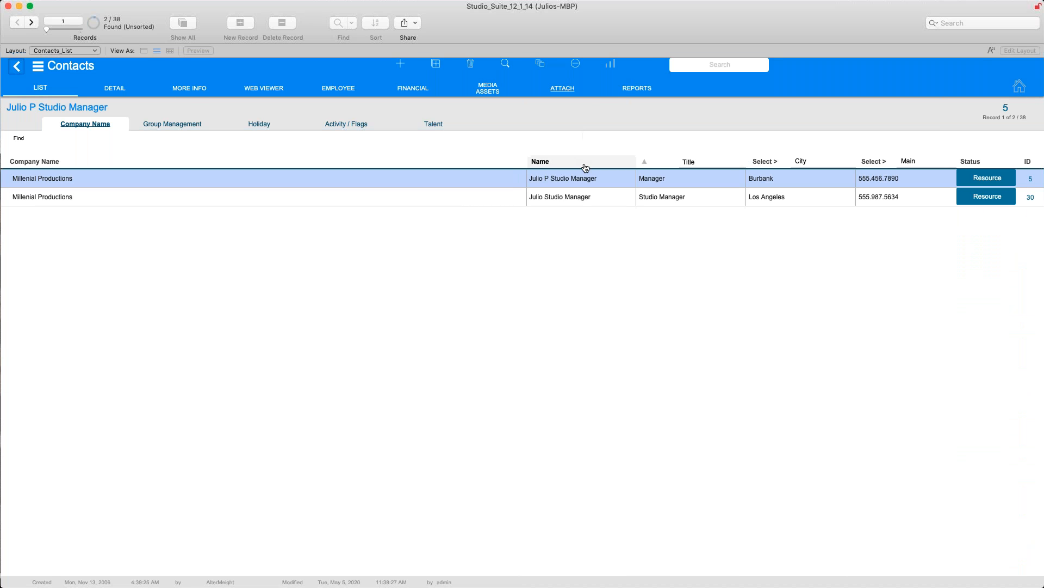
Step: Add a task described as "New Task" to the employee tasks of the Studio Manager contact in Los Angeles
{"action": "left_click", "coordinate": [589, 190]}
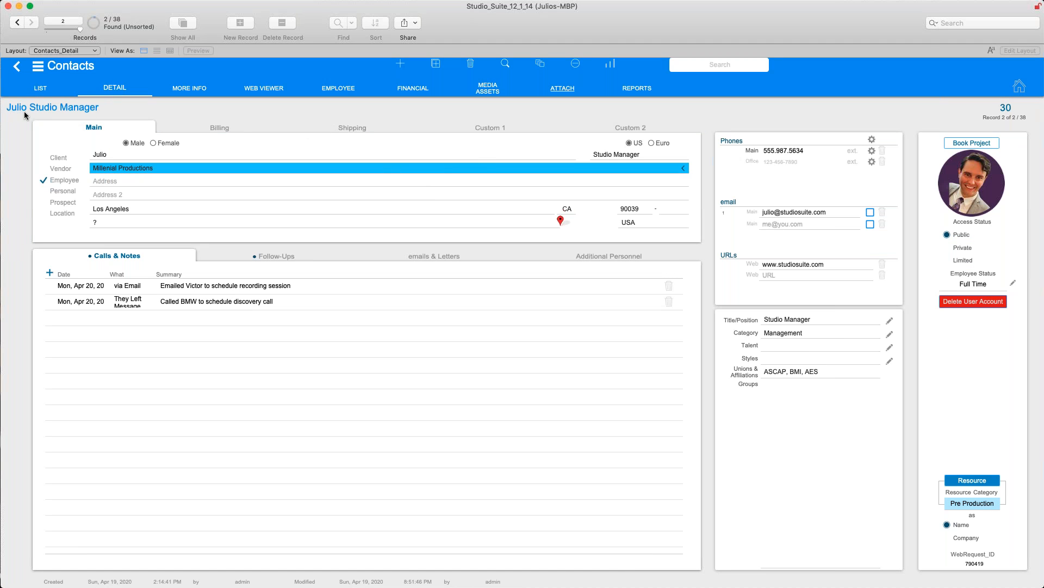
{"action": "left_click", "coordinate": [342, 90]}
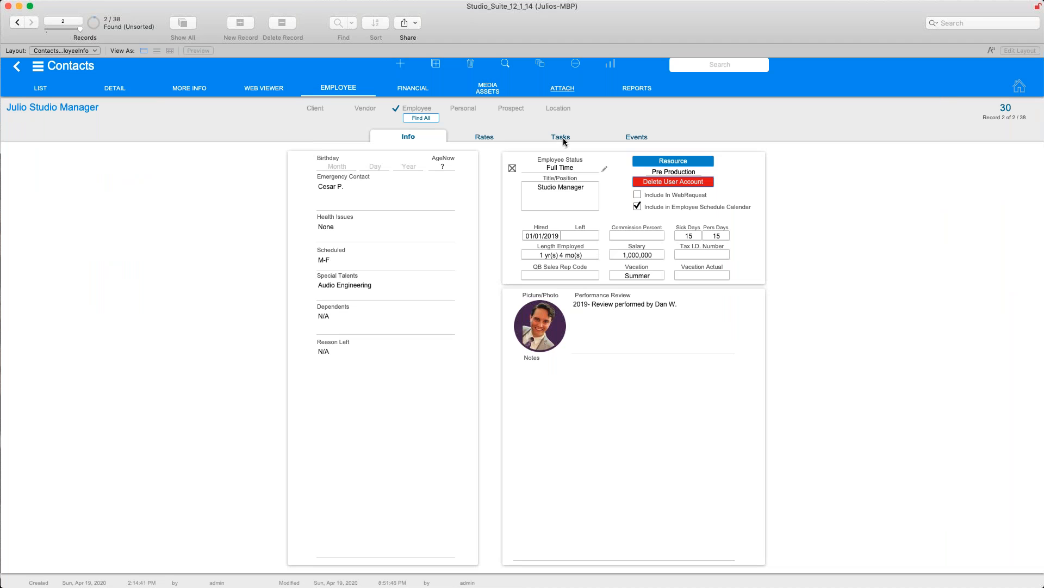
{"action": "left_click", "coordinate": [563, 138]}
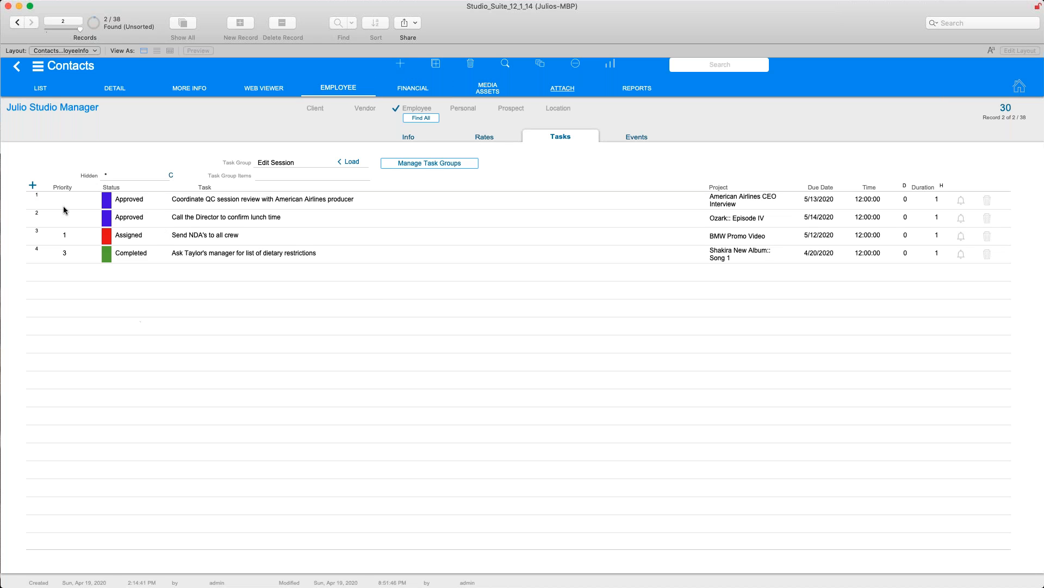
{"action": "left_click", "coordinate": [33, 187]}
{"action": "left_click", "coordinate": [32, 187]}
{"action": "type", "text": "New Task"}
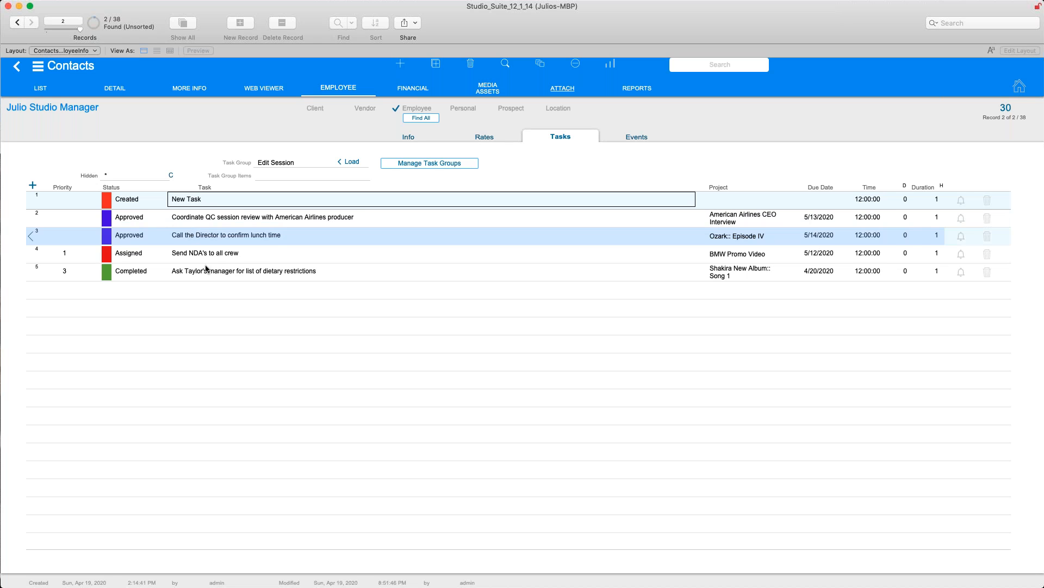
Step: Switch to the projects list and open the tasks of the Live Interviews project
{"action": "left_click", "coordinate": [300, 363]}
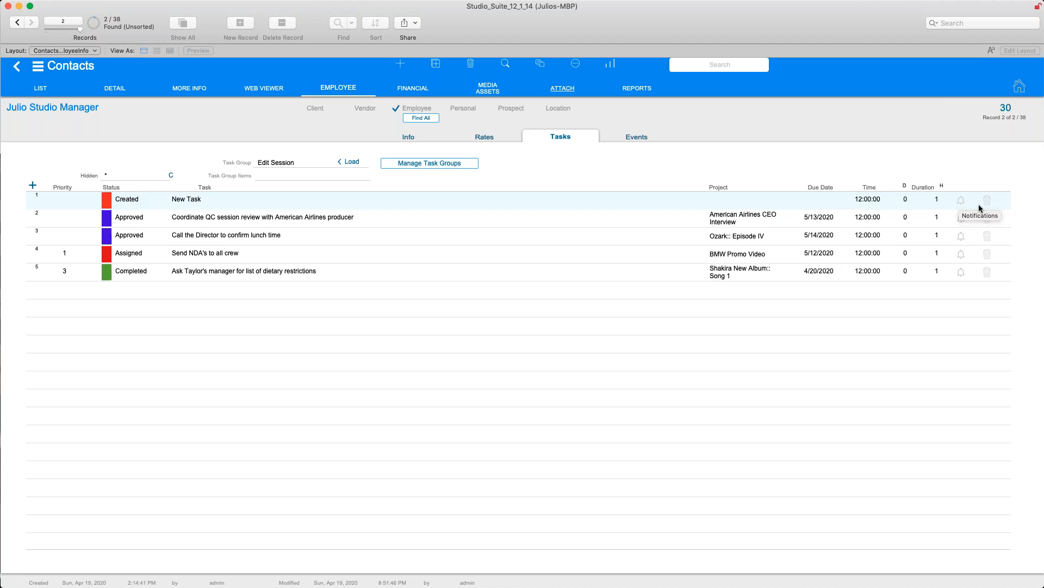
{"action": "left_click", "coordinate": [986, 207]}
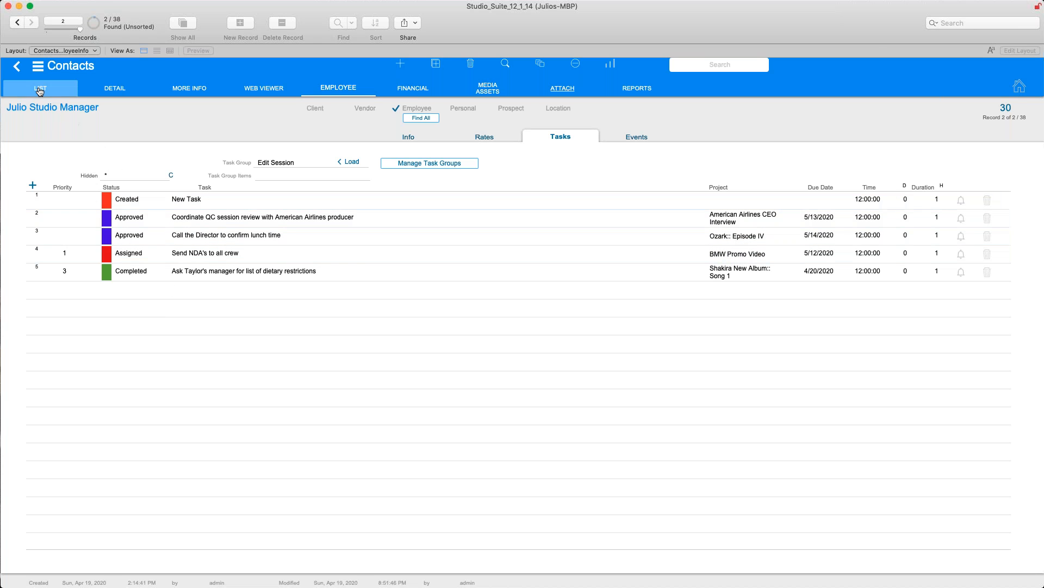
{"action": "left_click", "coordinate": [41, 66]}
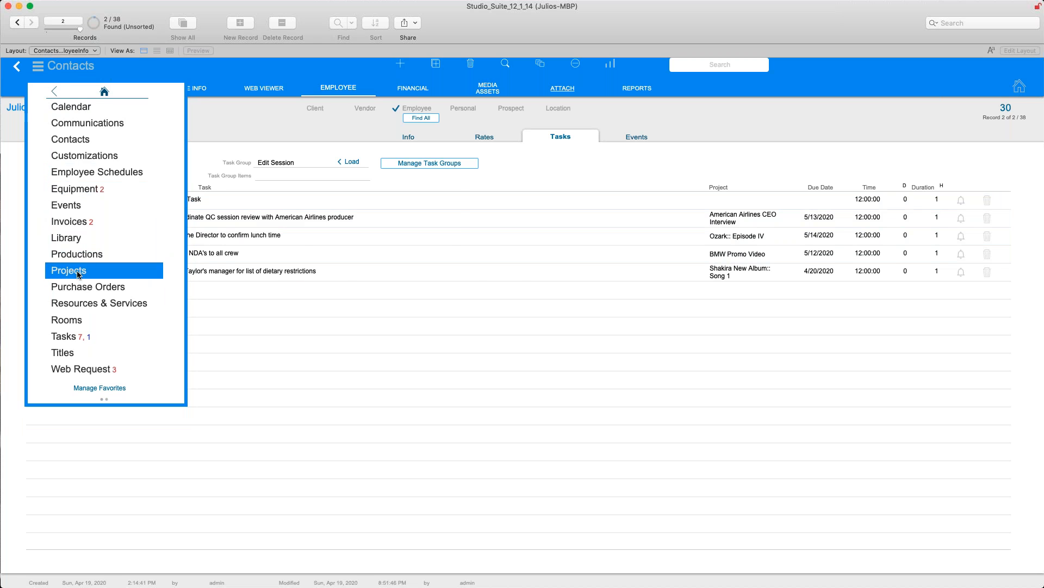
{"action": "left_click", "coordinate": [78, 274]}
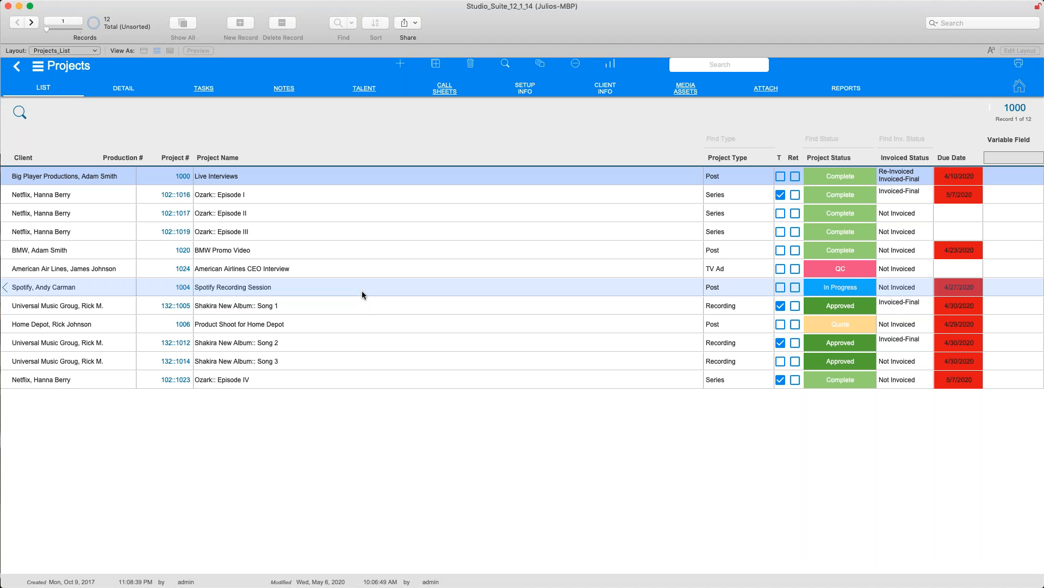
{"action": "left_click", "coordinate": [235, 177]}
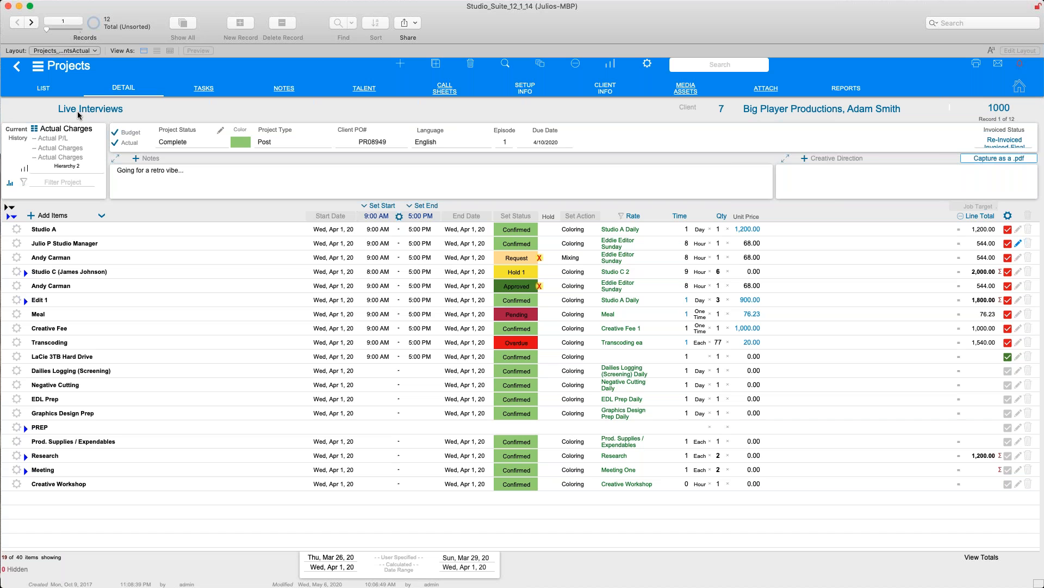
{"action": "left_click", "coordinate": [204, 90]}
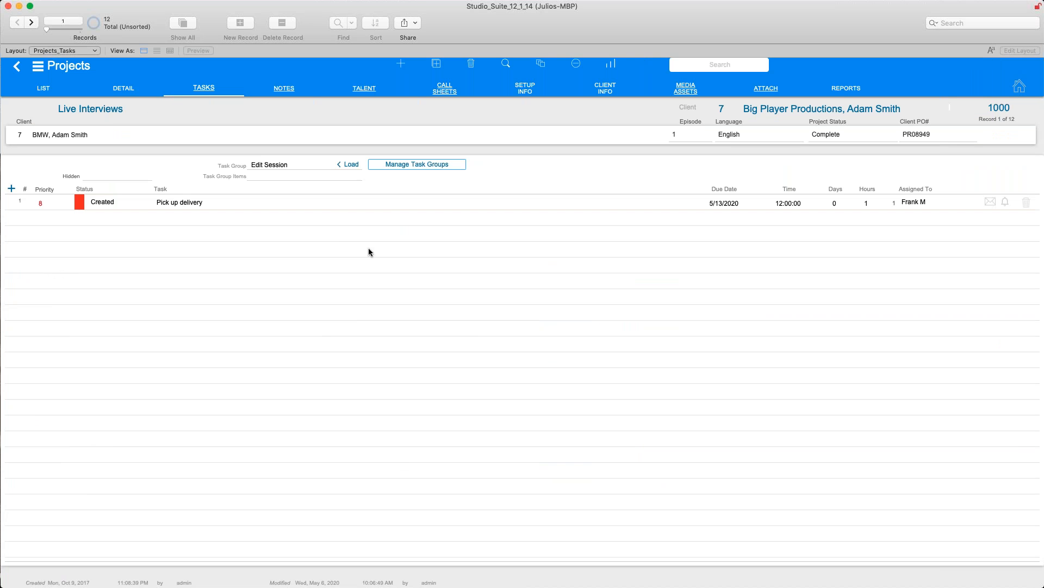
Step: Look through the available task groups and examine the items of Runner Responsibilities and Edit Session
{"action": "left_click", "coordinate": [307, 166]}
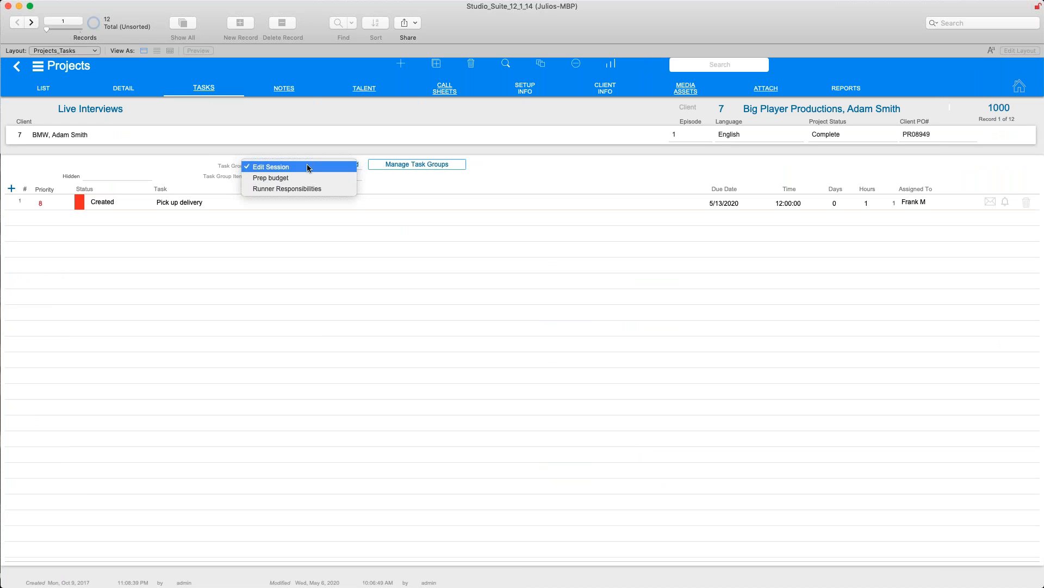
{"action": "left_click", "coordinate": [469, 144]}
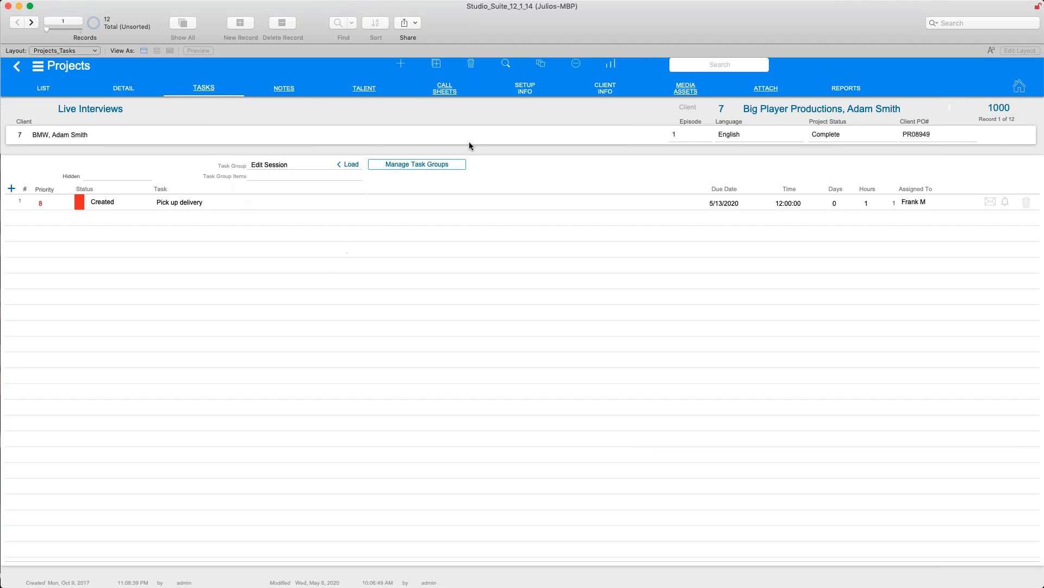
{"action": "left_click", "coordinate": [406, 166]}
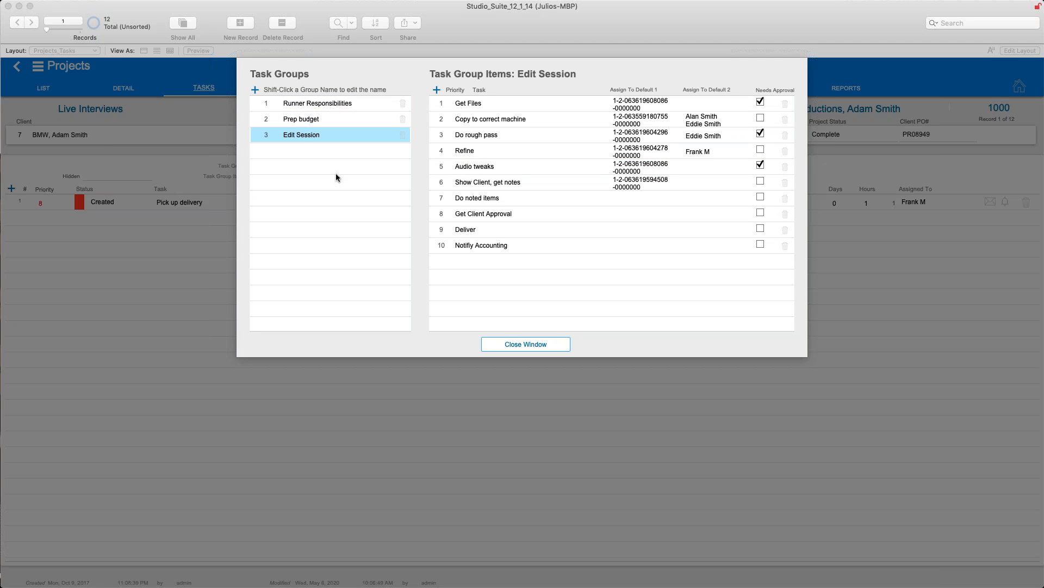
{"action": "left_click", "coordinate": [305, 109]}
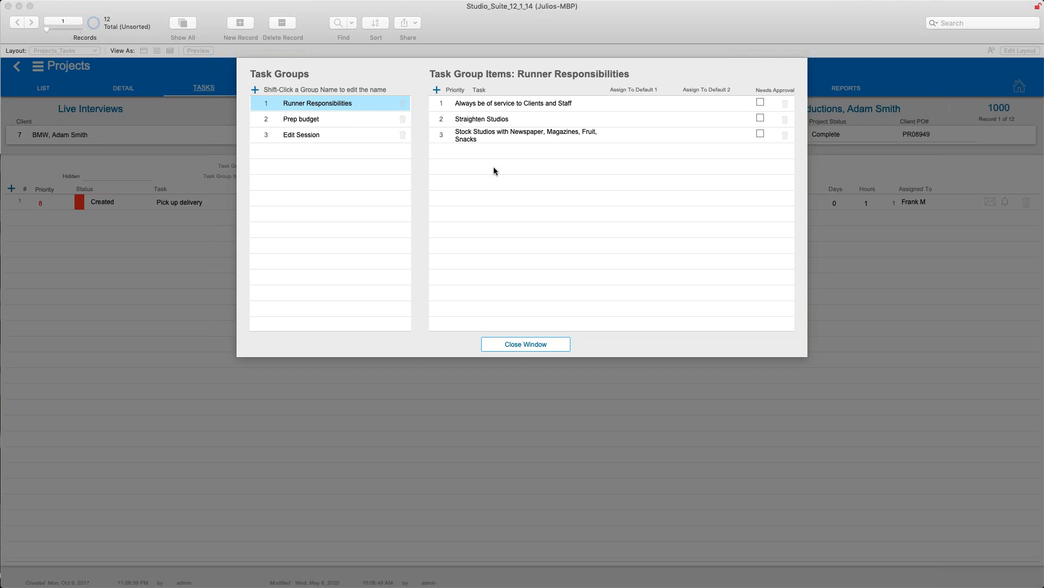
{"action": "left_click", "coordinate": [334, 136]}
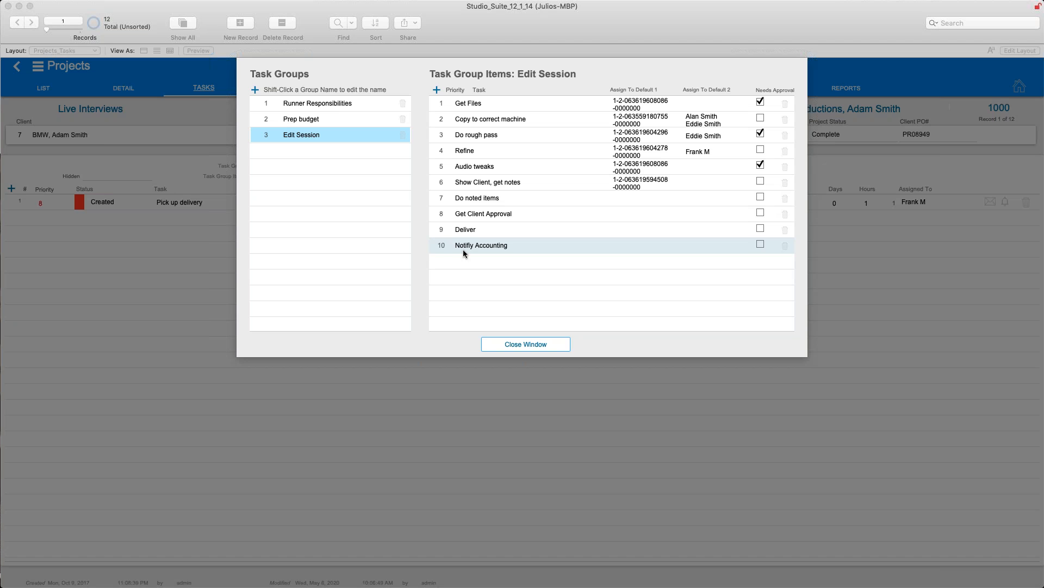
{"action": "left_click", "coordinate": [510, 346]}
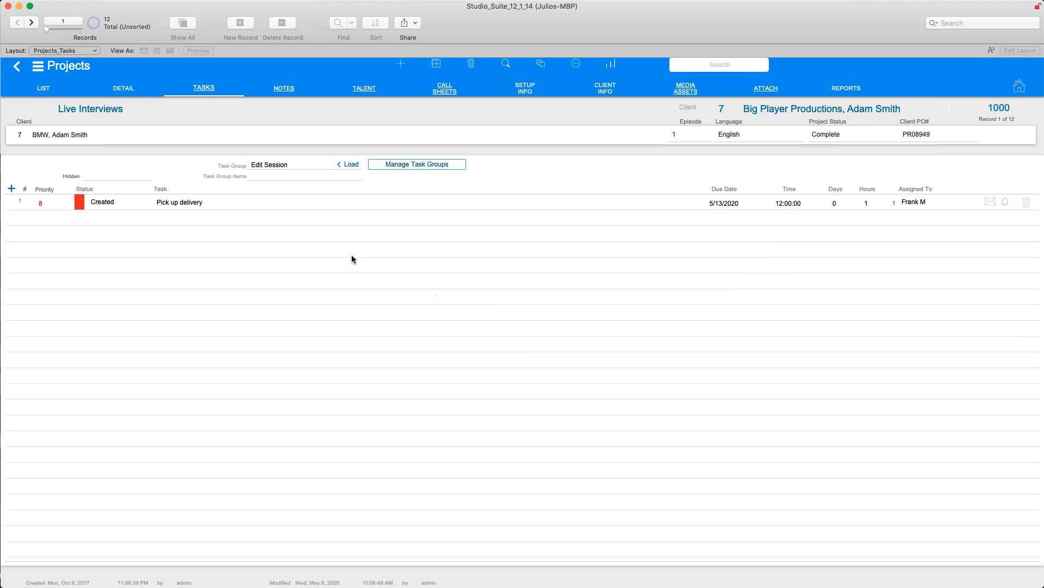
Step: Load the Edit Session task group into the tasks of the Live Interviews project
{"action": "left_click", "coordinate": [288, 168]}
{"action": "left_click", "coordinate": [342, 167]}
{"action": "left_click", "coordinate": [355, 166]}
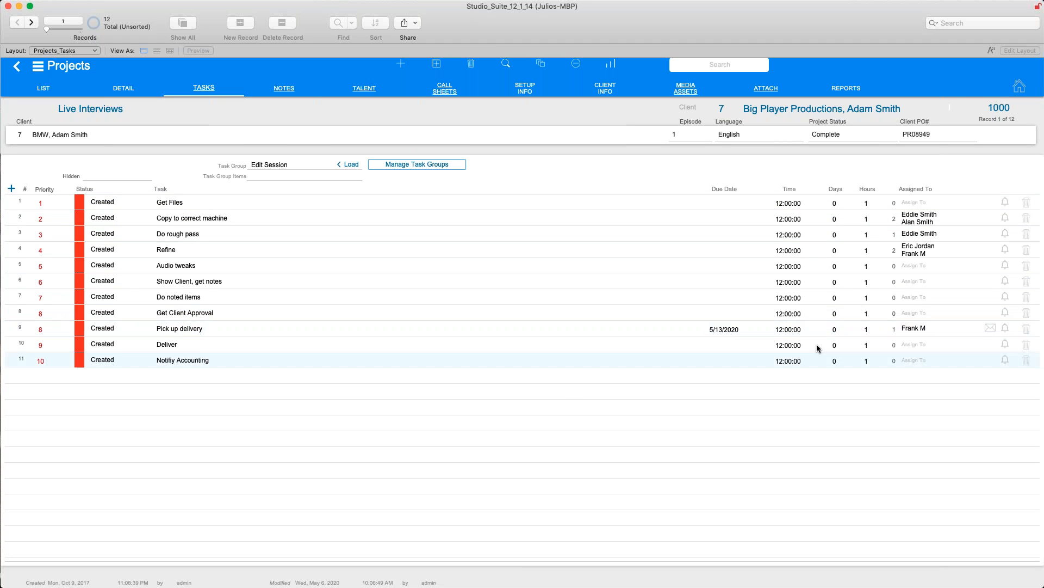
Step: Try assigning the Audio tweaks task by the title Engineer, remove the assignee and save the assignment empty
{"action": "left_click", "coordinate": [915, 266]}
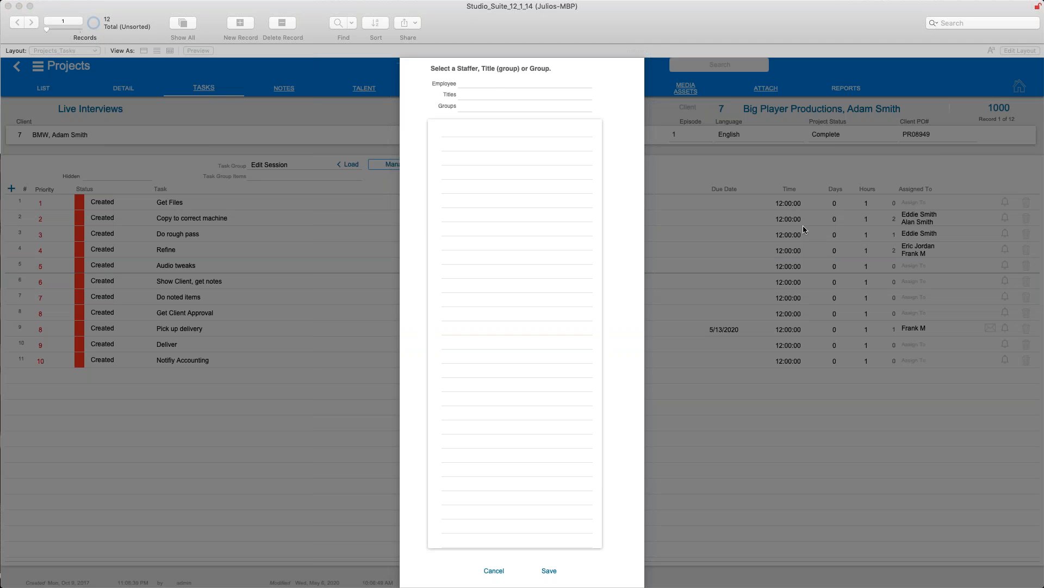
{"action": "left_click", "coordinate": [484, 97]}
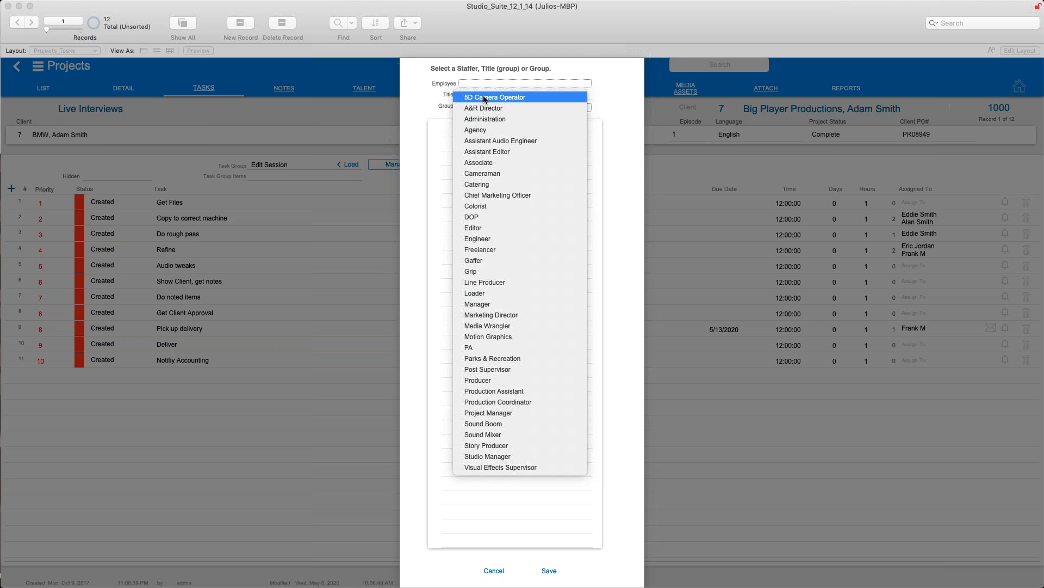
{"action": "left_click", "coordinate": [484, 248]}
{"action": "left_click", "coordinate": [471, 136]}
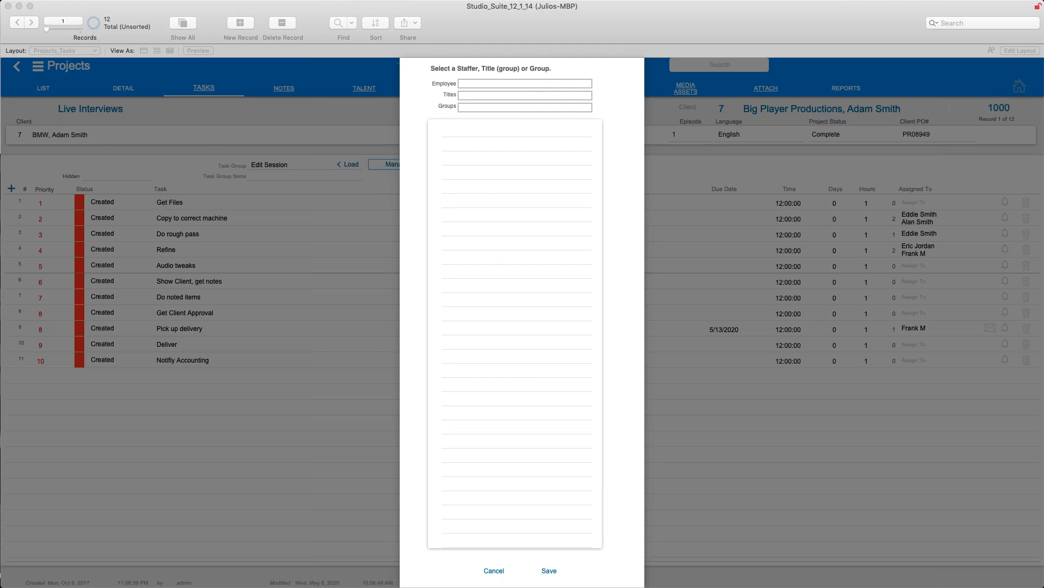
{"action": "left_click", "coordinate": [484, 108]}
{"action": "left_click", "coordinate": [482, 96]}
{"action": "left_click", "coordinate": [482, 95]}
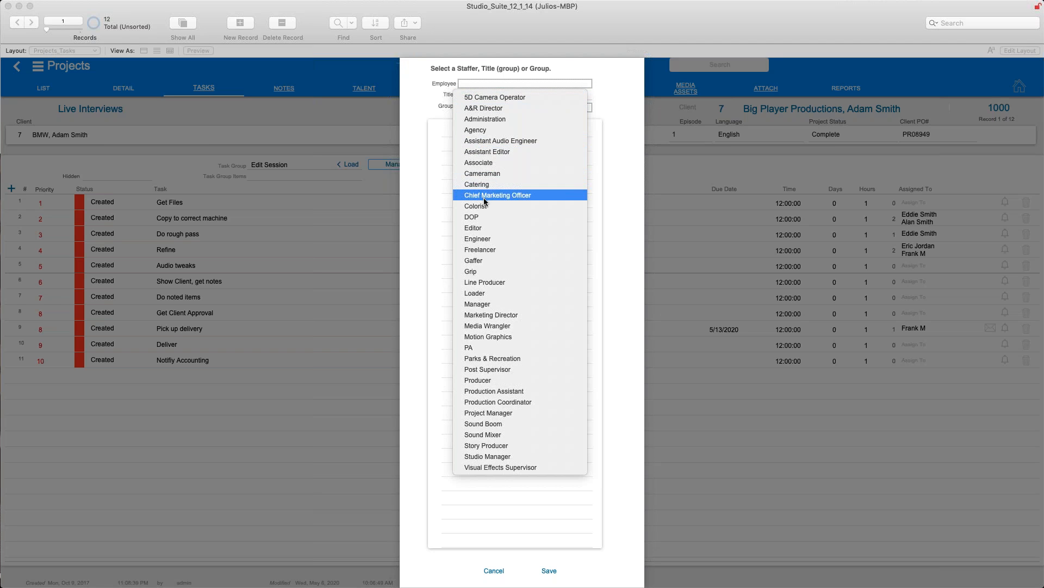
{"action": "left_click", "coordinate": [487, 238]}
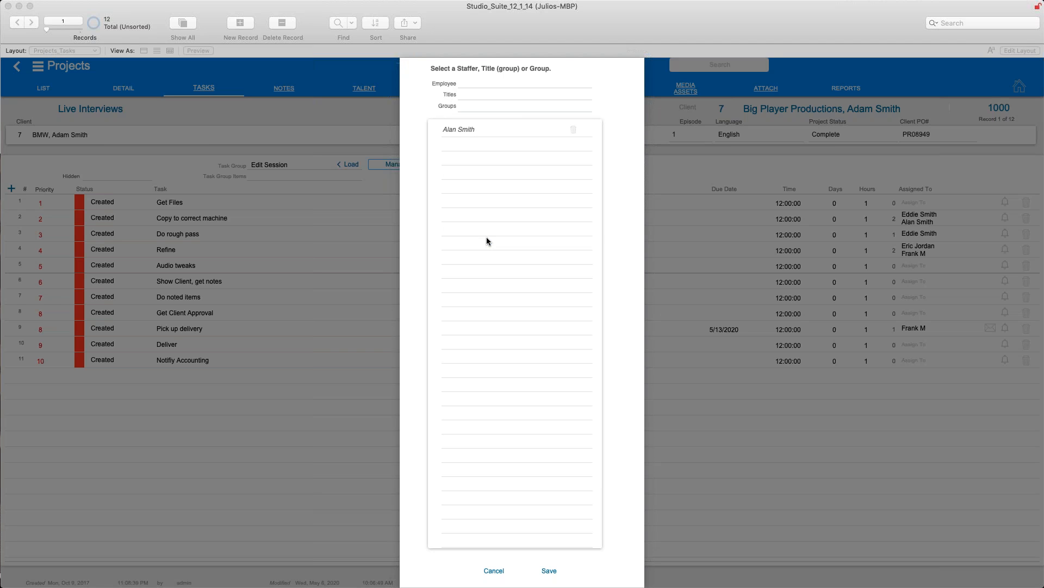
{"action": "left_click", "coordinate": [459, 134]}
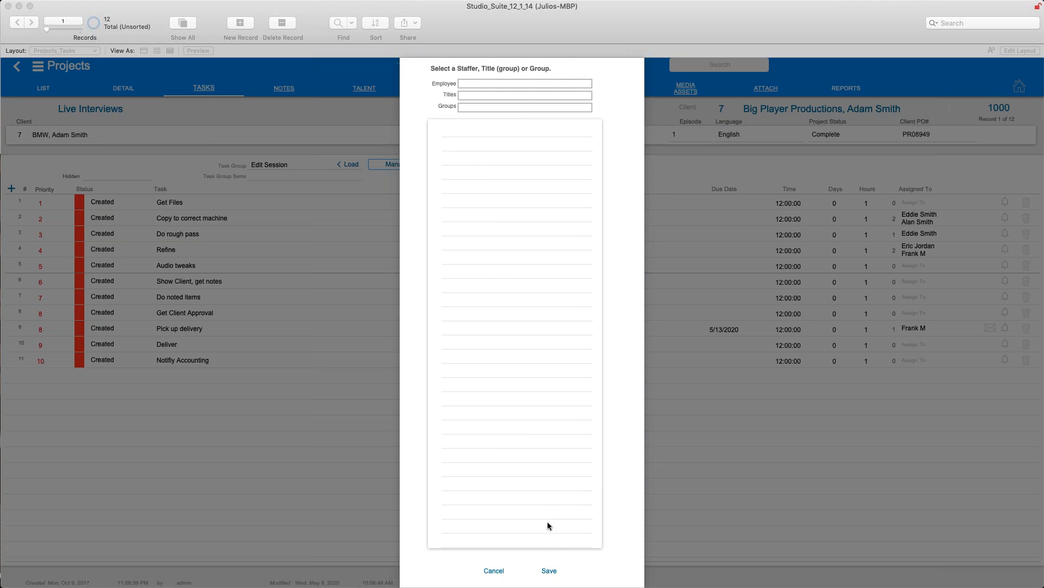
{"action": "left_click", "coordinate": [546, 573]}
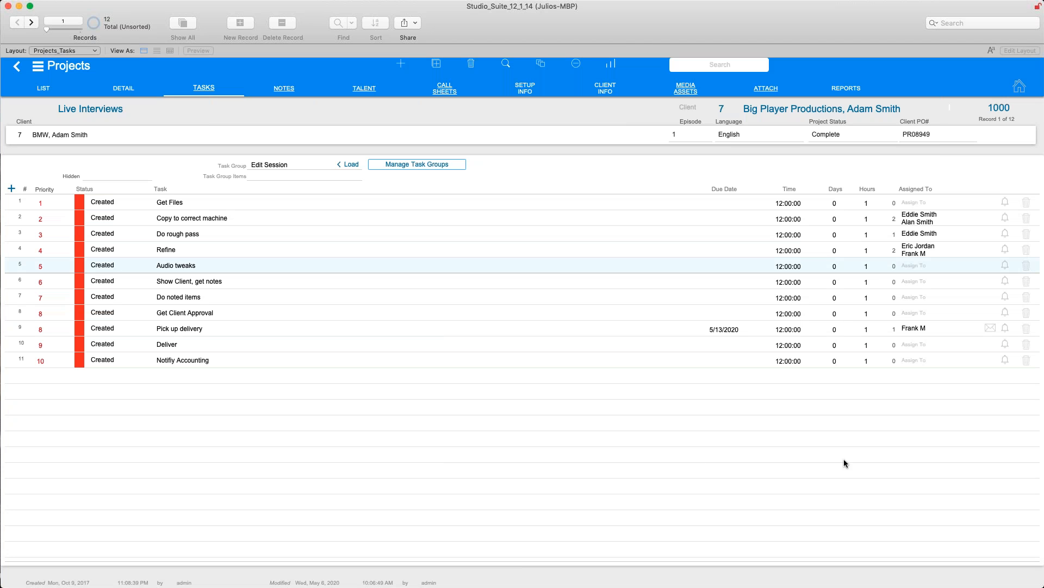
Step: Try an individual employee for the Audio tweaks task, remove that assignee, and assign the task through the title Engineer instead
{"action": "left_click", "coordinate": [915, 266]}
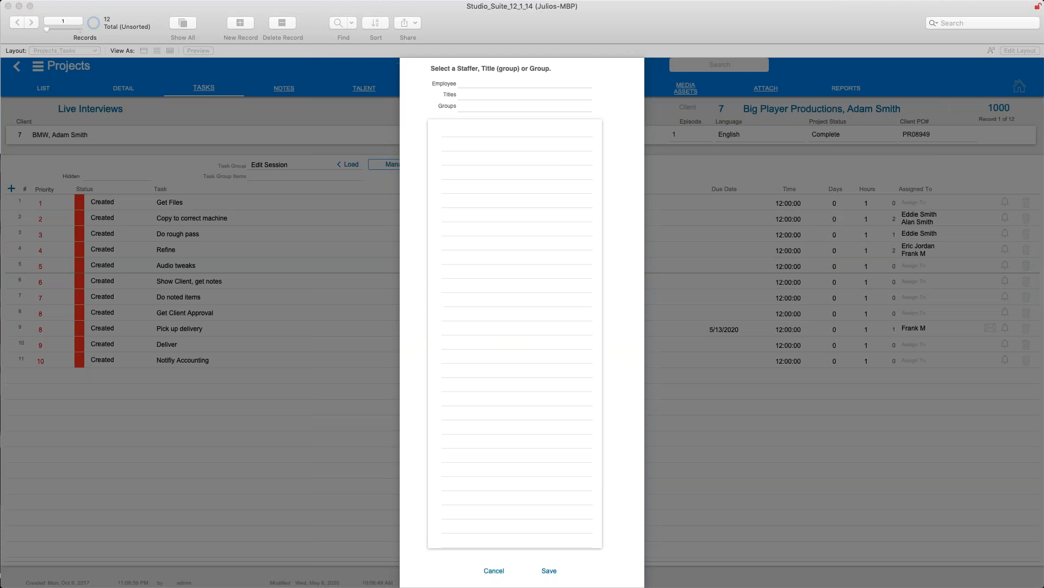
{"action": "left_click", "coordinate": [511, 85]}
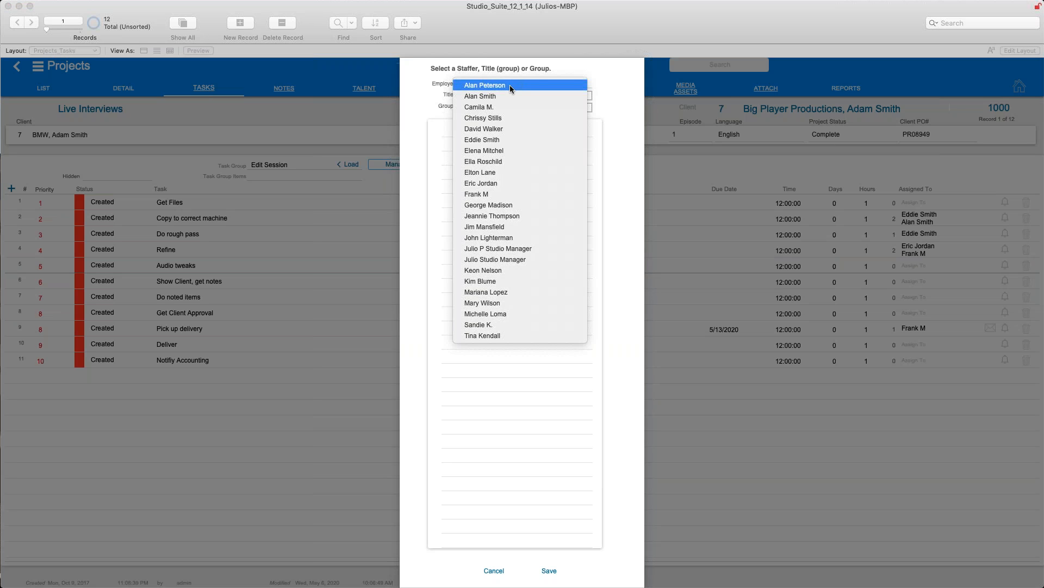
{"action": "left_click", "coordinate": [512, 96]}
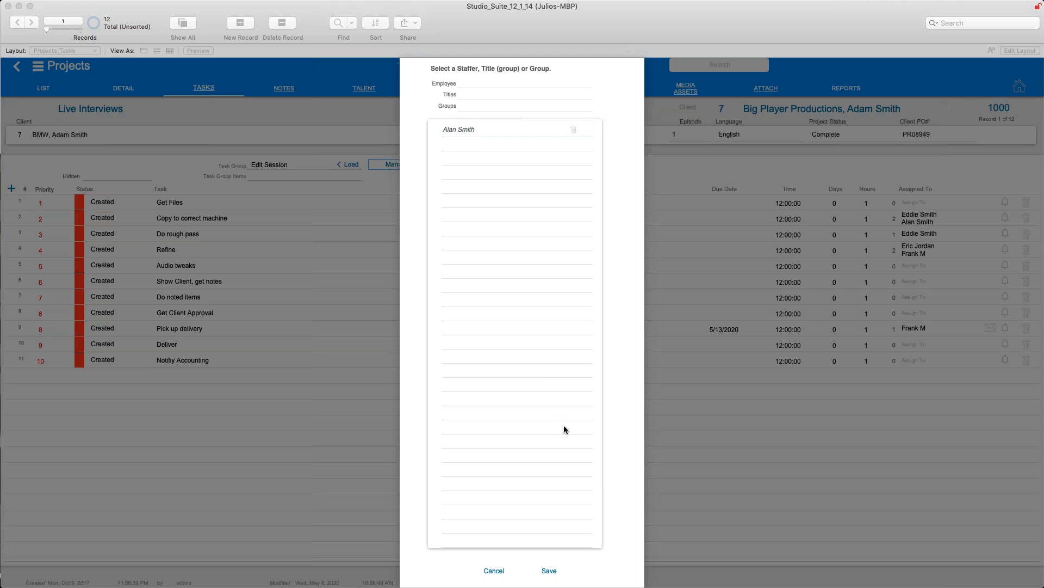
{"action": "left_click", "coordinate": [465, 132]}
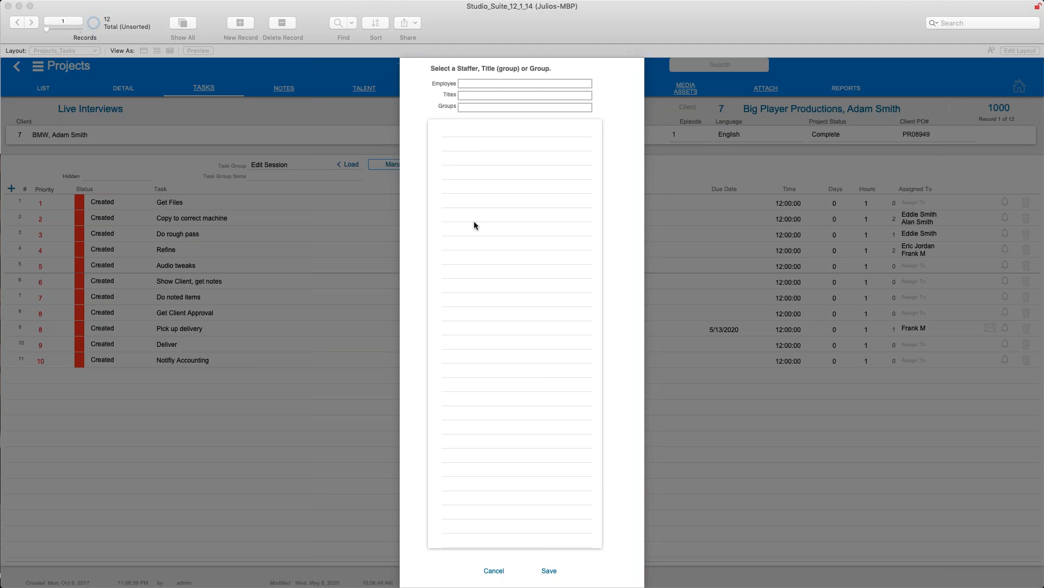
{"action": "left_click", "coordinate": [475, 96]}
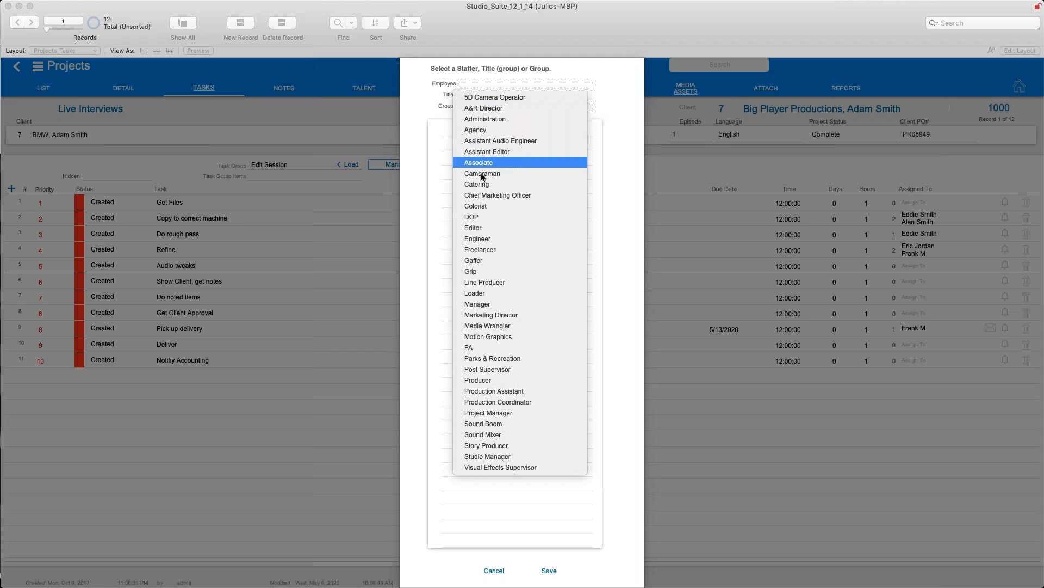
{"action": "left_click", "coordinate": [484, 243]}
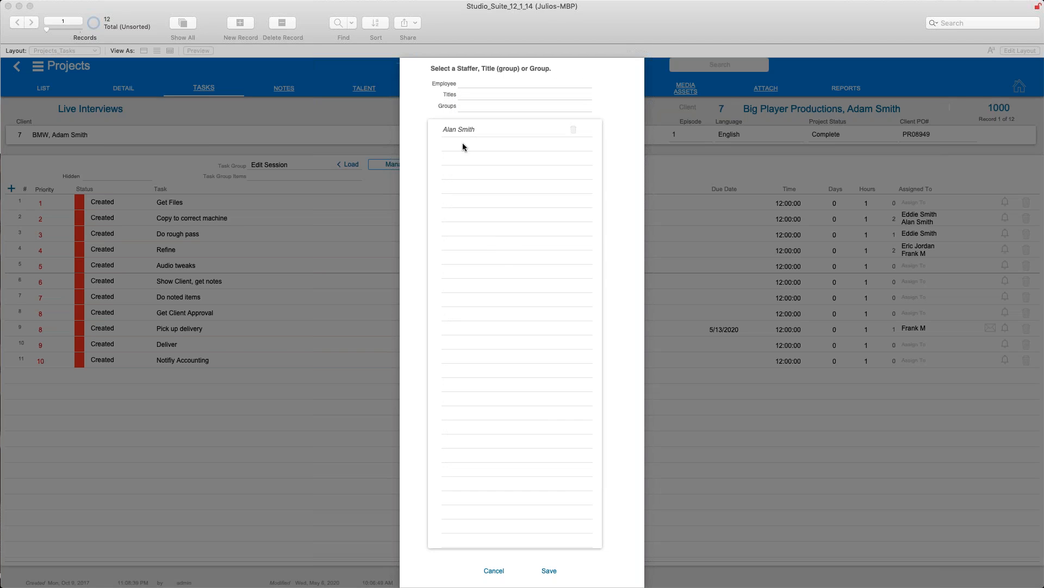
{"action": "left_click", "coordinate": [550, 572]}
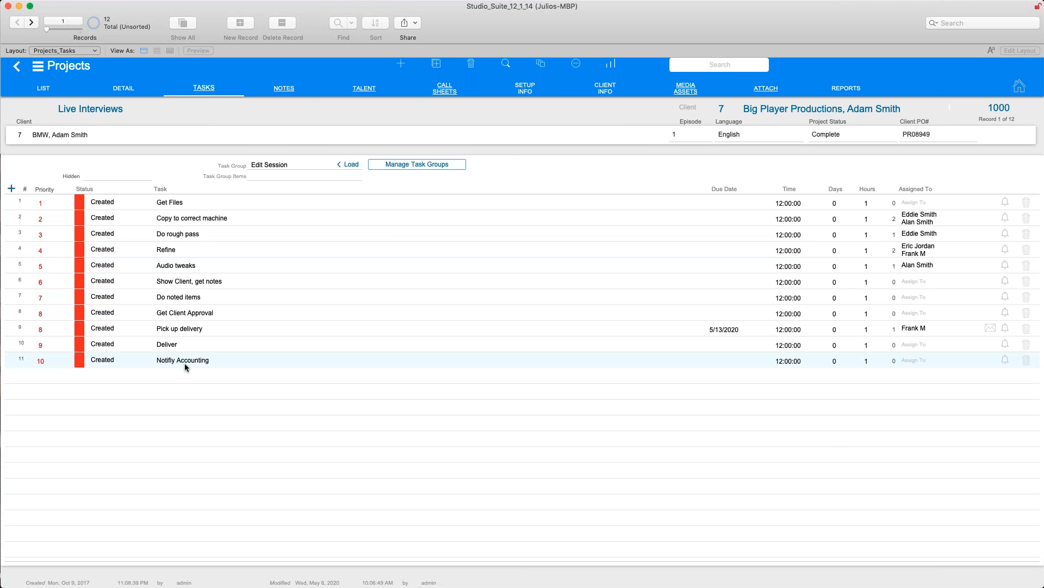
Step: Assign the Notifiy Accounting task through the title Associate and save the assignment
{"action": "left_click", "coordinate": [918, 364]}
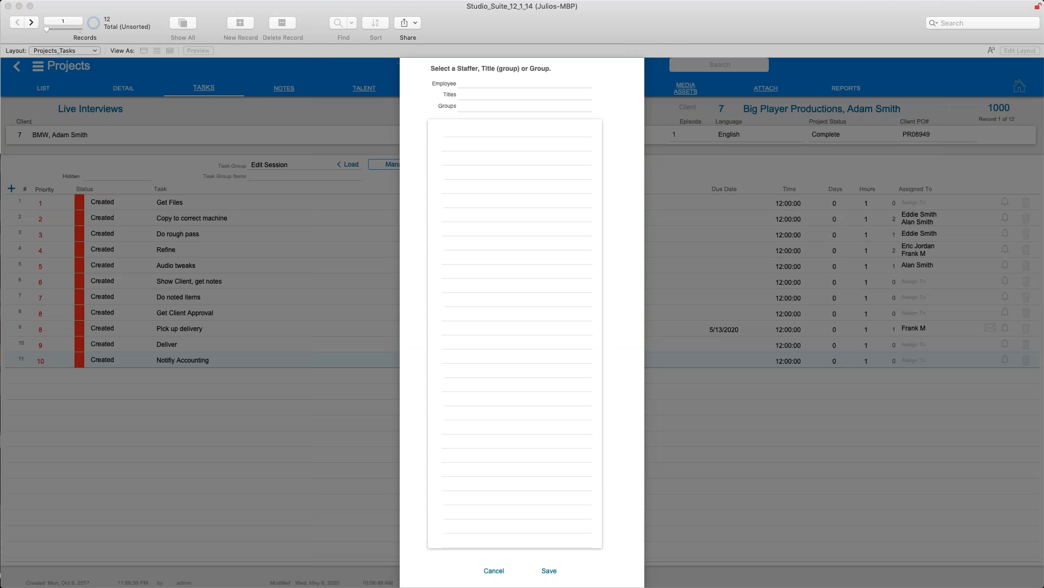
{"action": "left_click", "coordinate": [475, 96]}
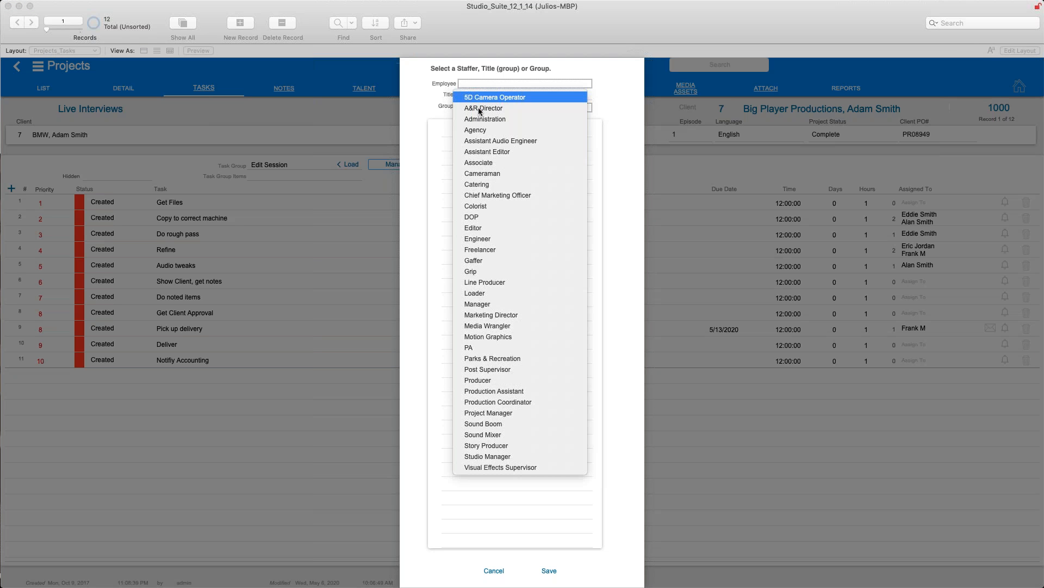
{"action": "left_click", "coordinate": [488, 162]}
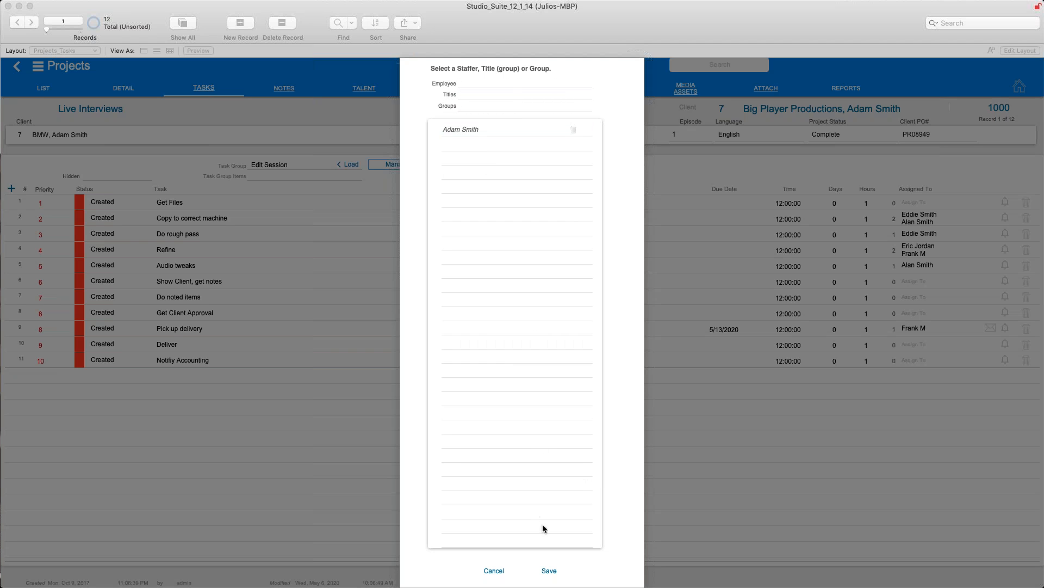
{"action": "left_click", "coordinate": [549, 569]}
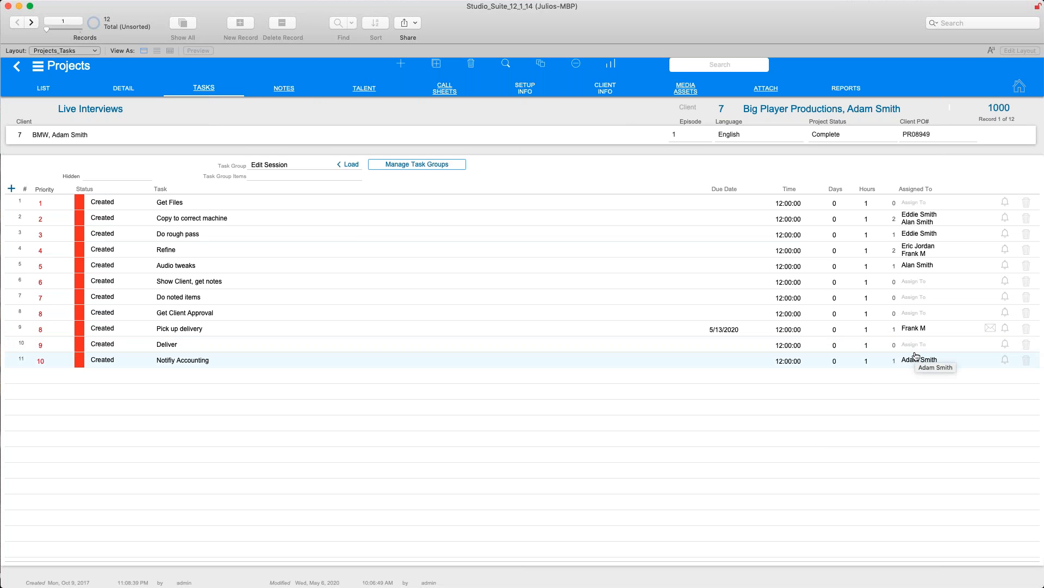
Step: Try an SMS notification from Millenial Productions to the assignee of the Notifiy Accounting task, and delete the notification
{"action": "left_click", "coordinate": [1005, 362]}
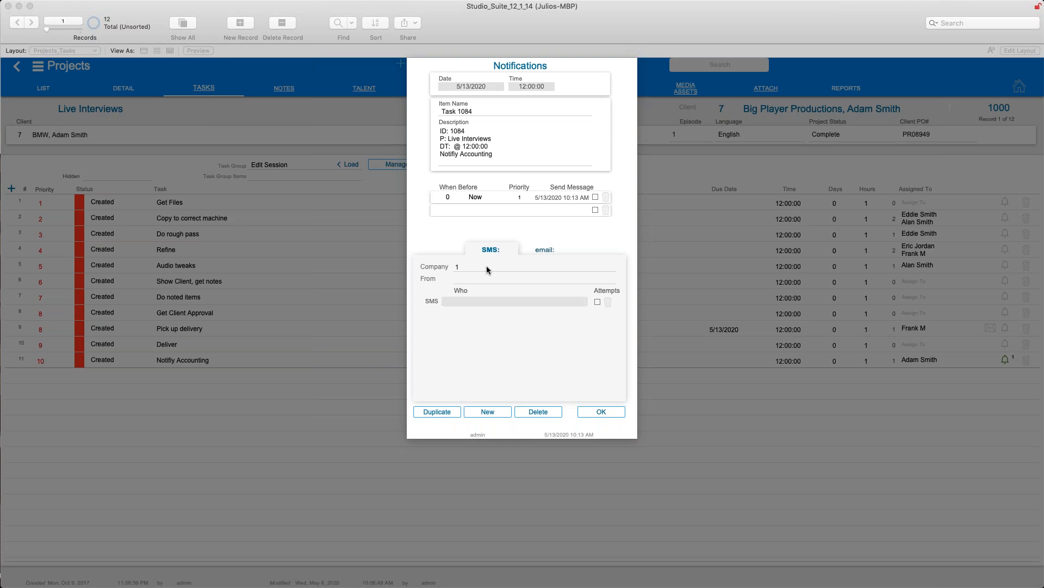
{"action": "left_click", "coordinate": [487, 269]}
{"action": "left_click", "coordinate": [487, 278]}
{"action": "left_click", "coordinate": [476, 302]}
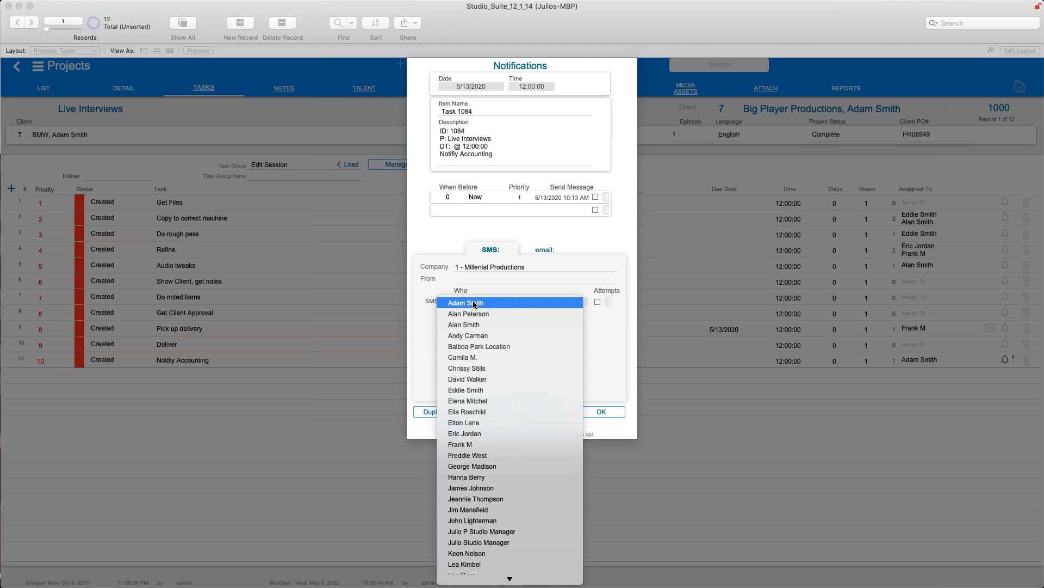
{"action": "left_click", "coordinate": [474, 303]}
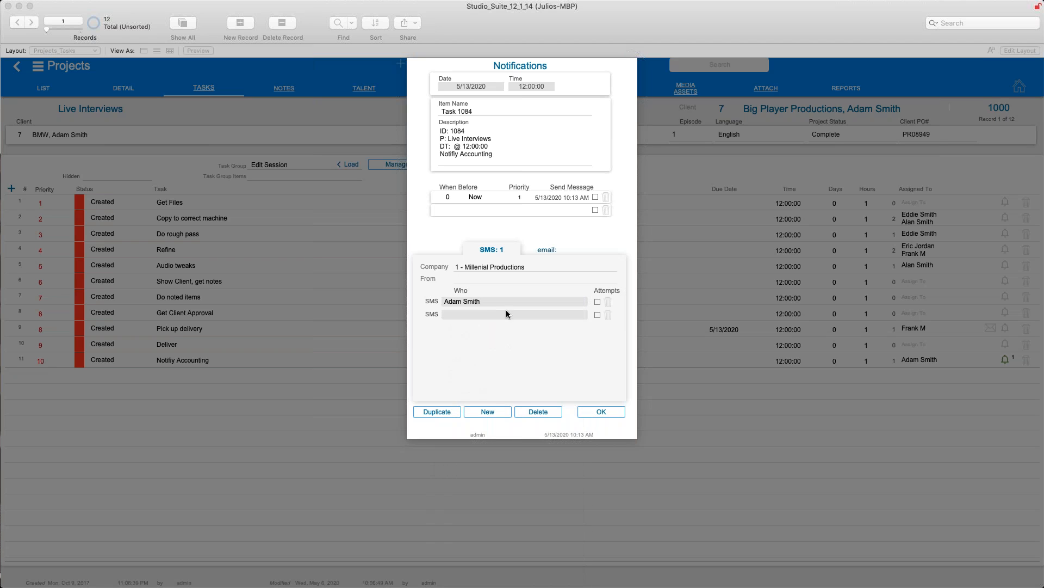
{"action": "left_click", "coordinate": [529, 413]}
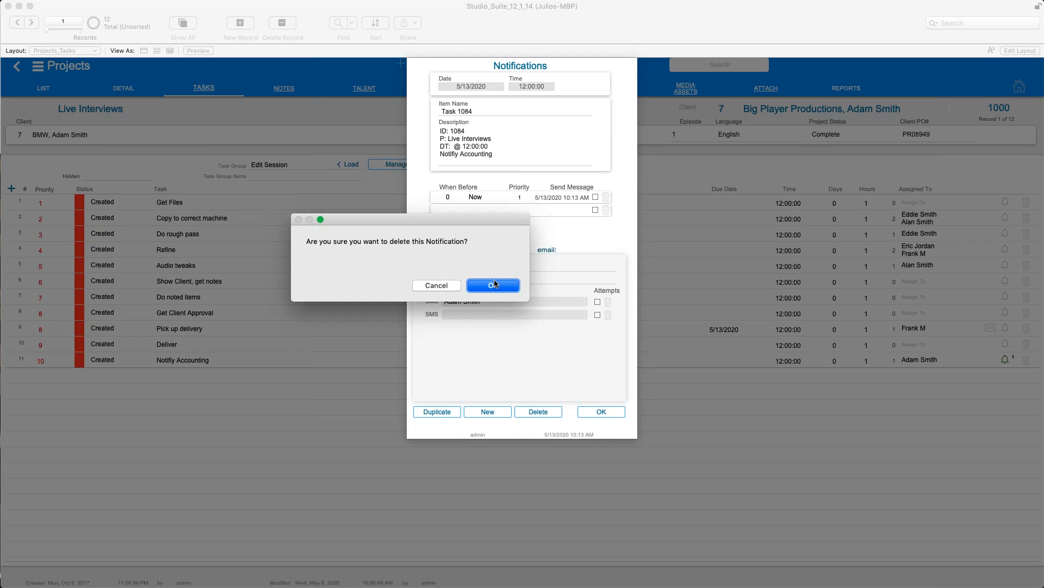
{"action": "left_click", "coordinate": [493, 285]}
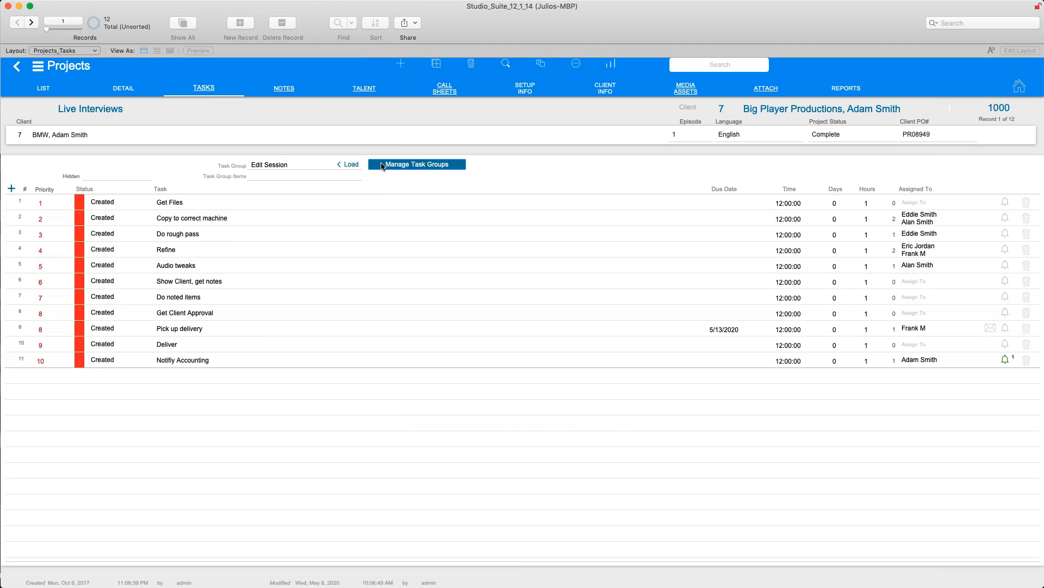
Step: Add the single item Gather Details from the Prep budget task group to the Live Interviews tasks
{"action": "left_click", "coordinate": [293, 170]}
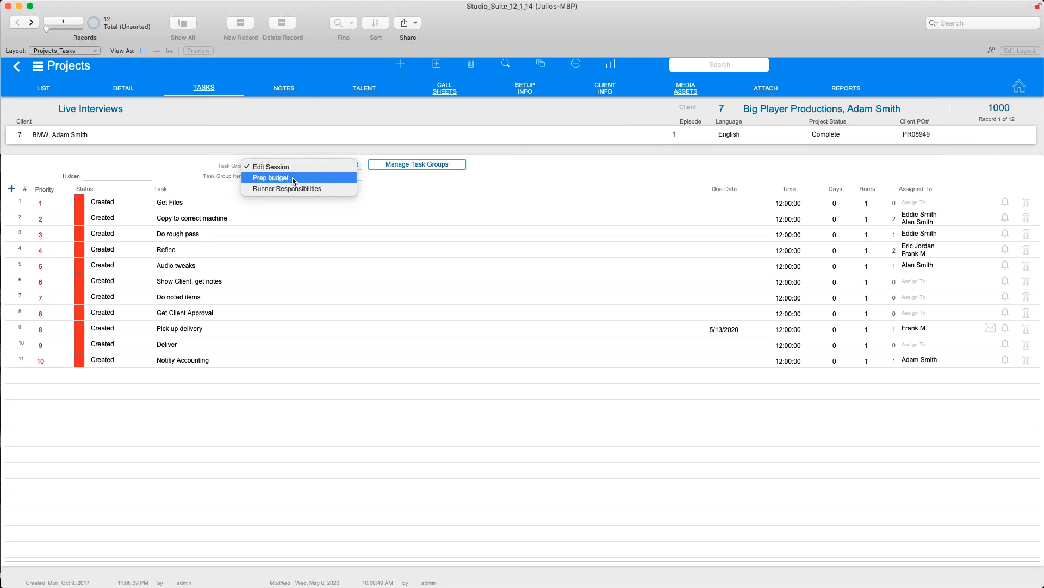
{"action": "left_click", "coordinate": [293, 178]}
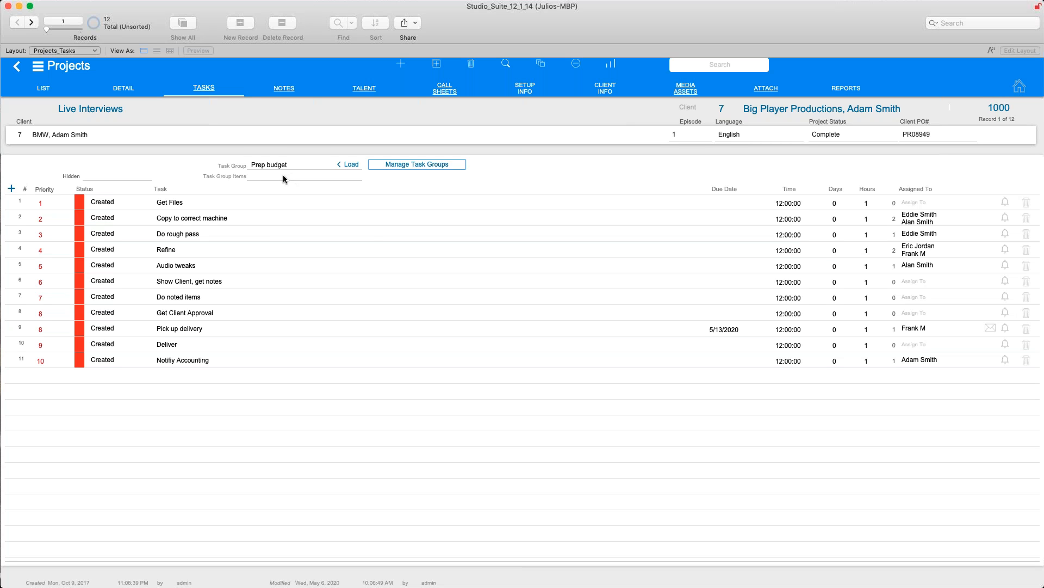
{"action": "left_click", "coordinate": [270, 177]}
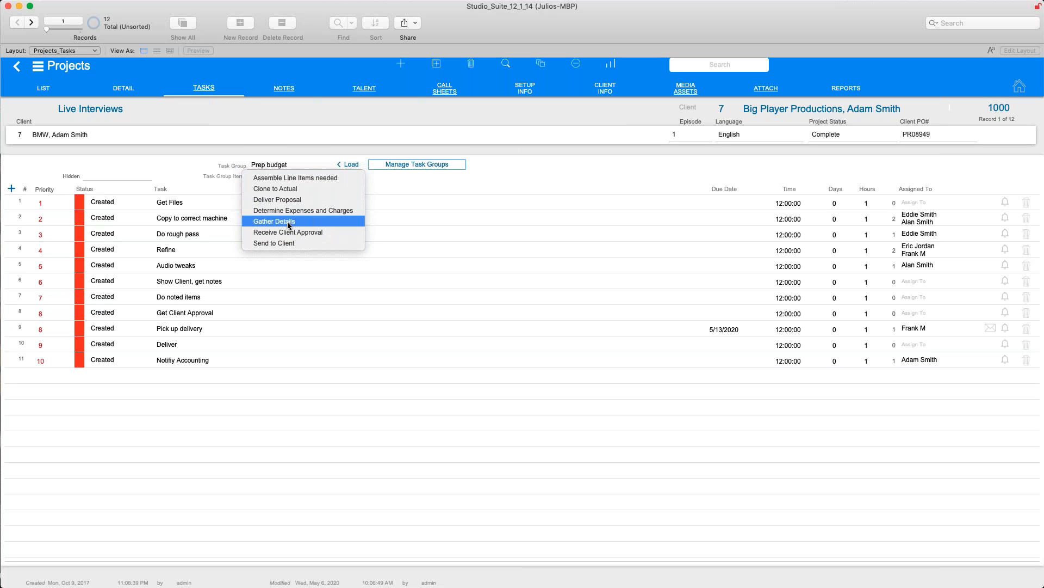
{"action": "key", "text": "Escape"}
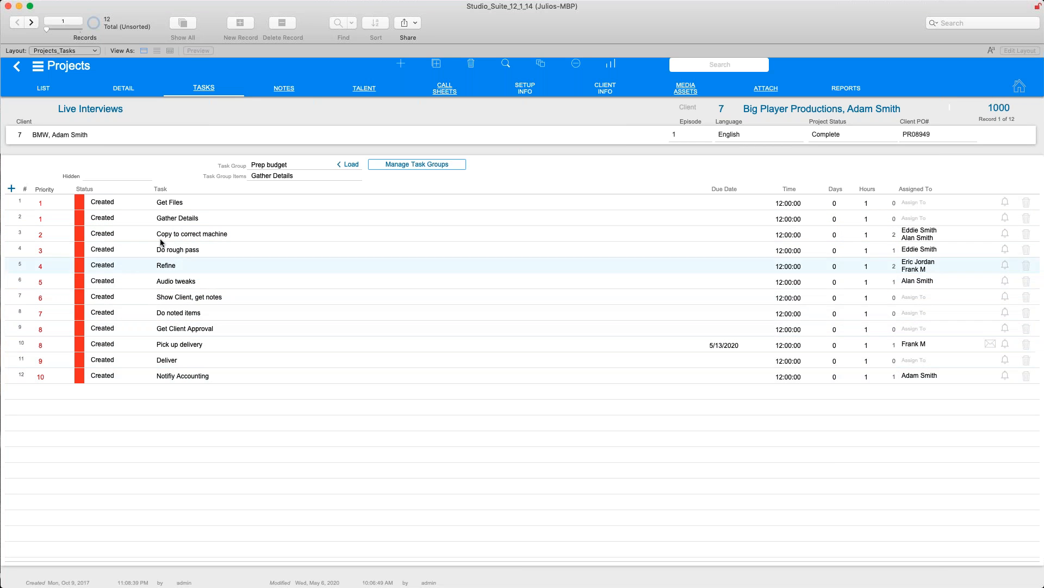
Step: Set the priority of the Get Files task to 7
{"action": "left_click", "coordinate": [42, 204]}
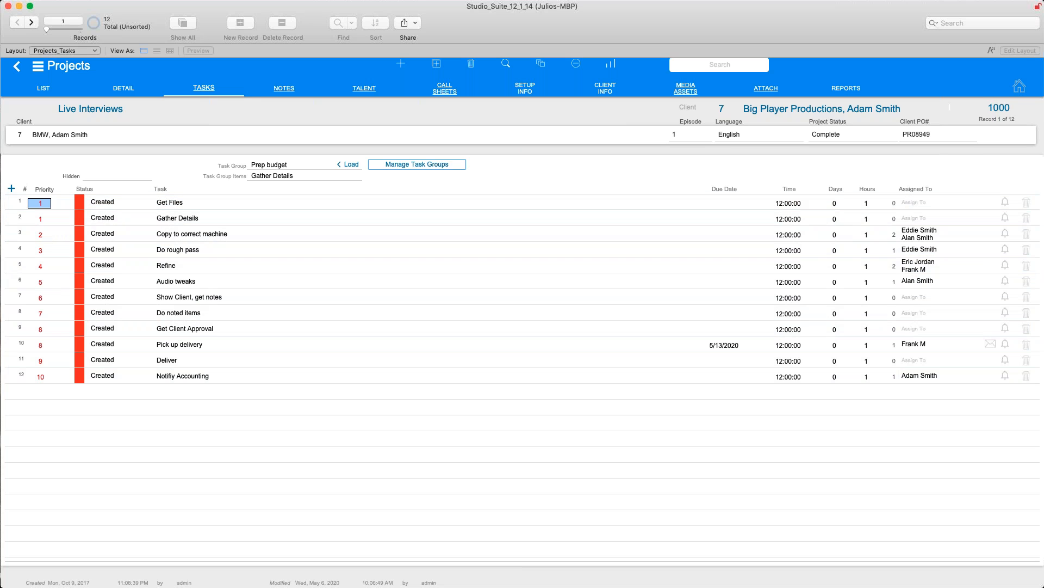
{"action": "type", "text": "7"}
{"action": "left_click", "coordinate": [194, 442]}
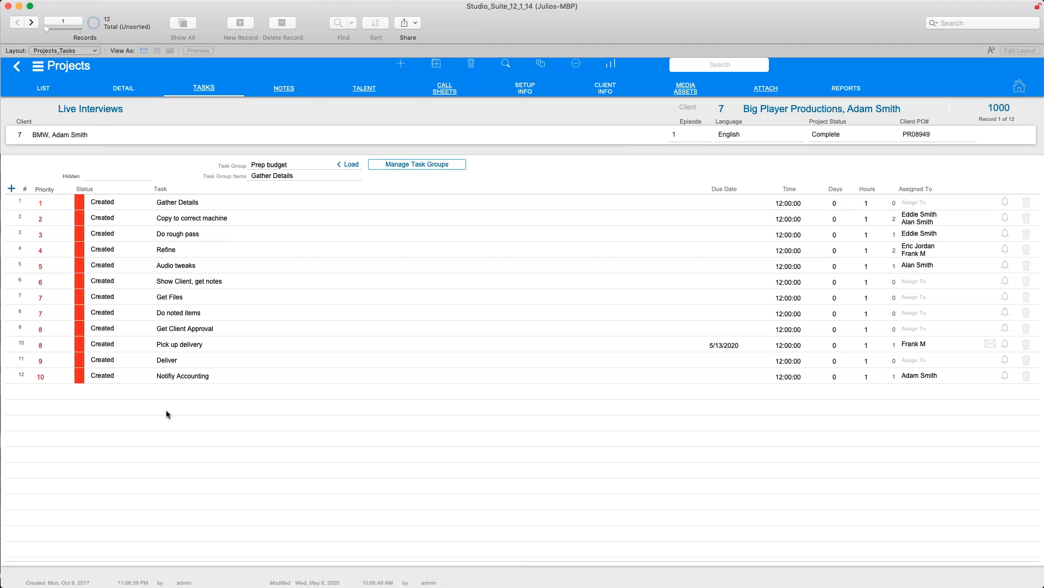
{"action": "left_click", "coordinate": [60, 236]}
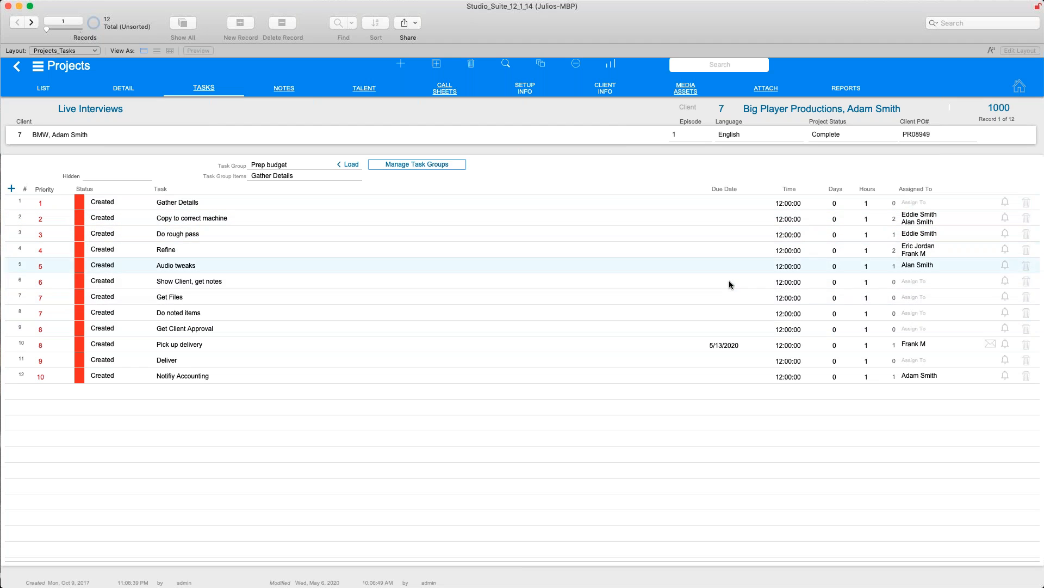
Step: Set the due date of Gather Details to 5/13/2020 and of Do rough pass to 5/14/2020
{"action": "right_click", "coordinate": [724, 205]}
{"action": "left_click", "coordinate": [696, 262]}
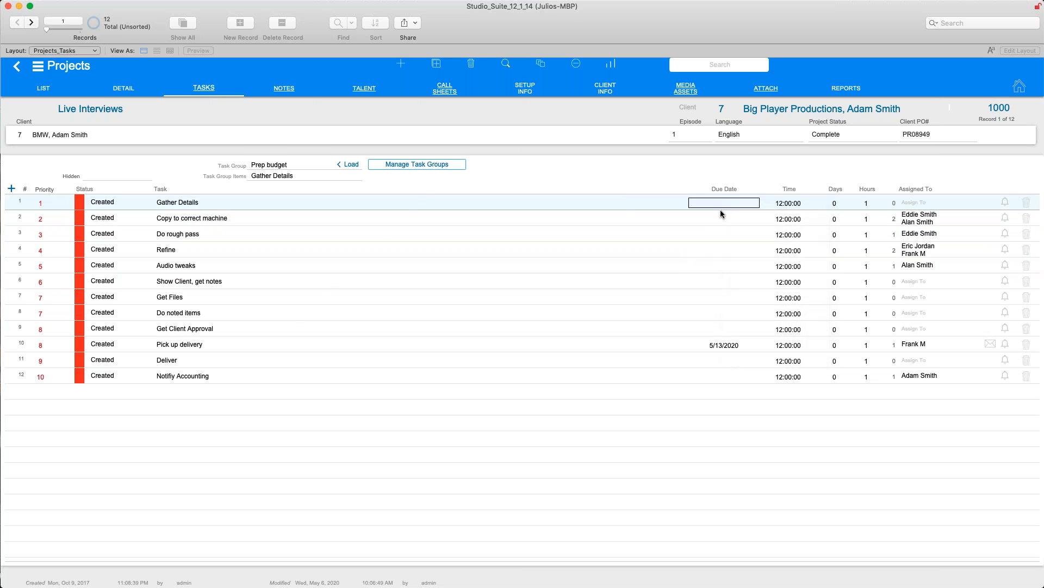
{"action": "left_click", "coordinate": [722, 205]}
{"action": "left_click", "coordinate": [724, 254]}
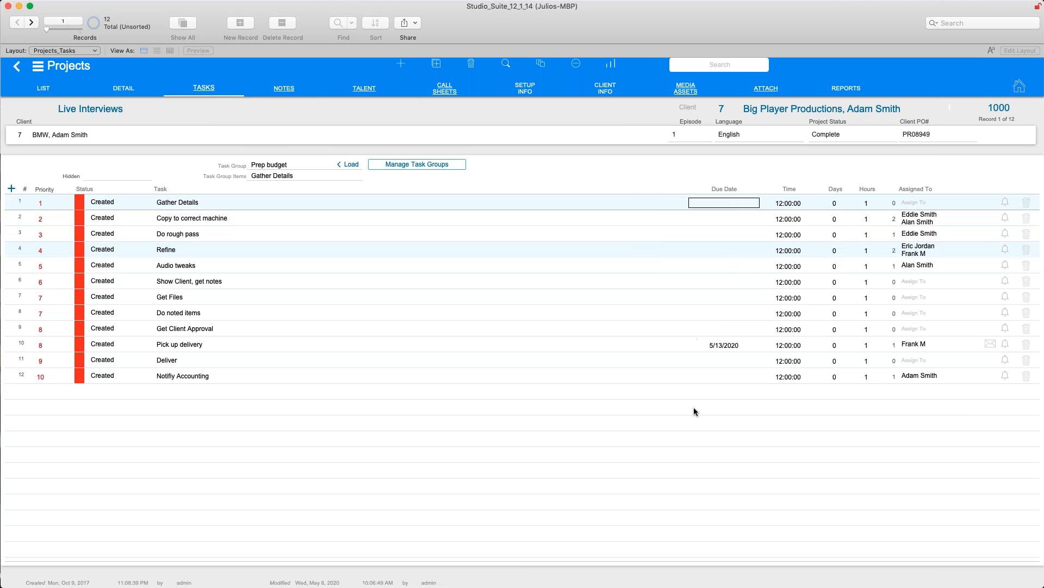
{"action": "left_click", "coordinate": [723, 234]}
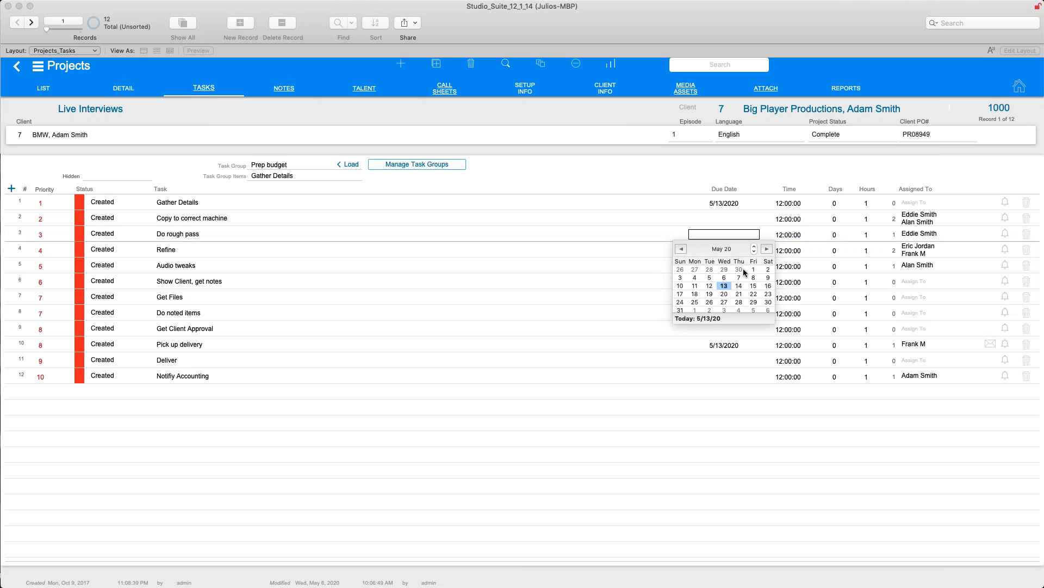
{"action": "left_click", "coordinate": [740, 286]}
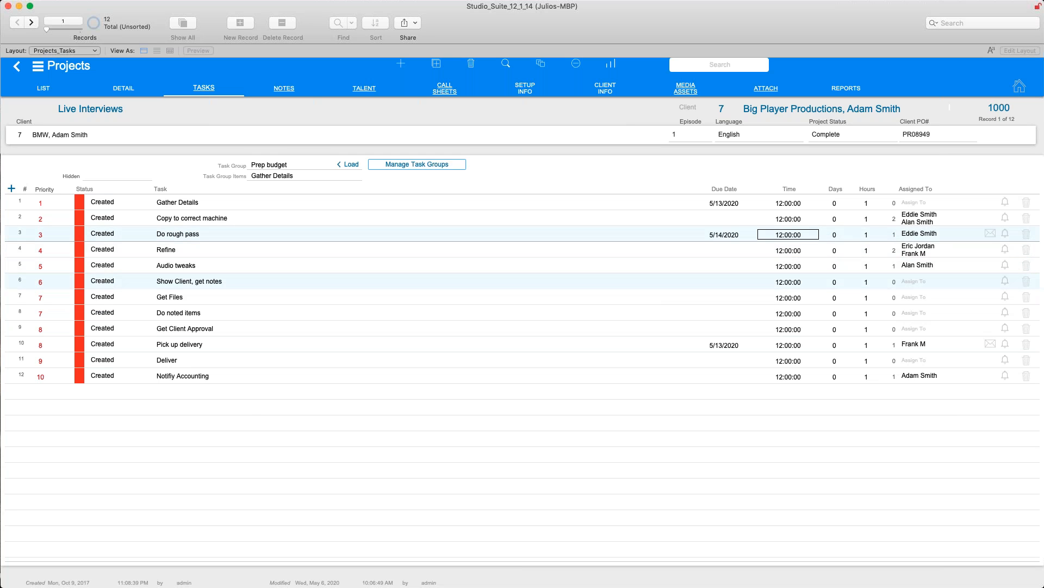
{"action": "left_click", "coordinate": [683, 420]}
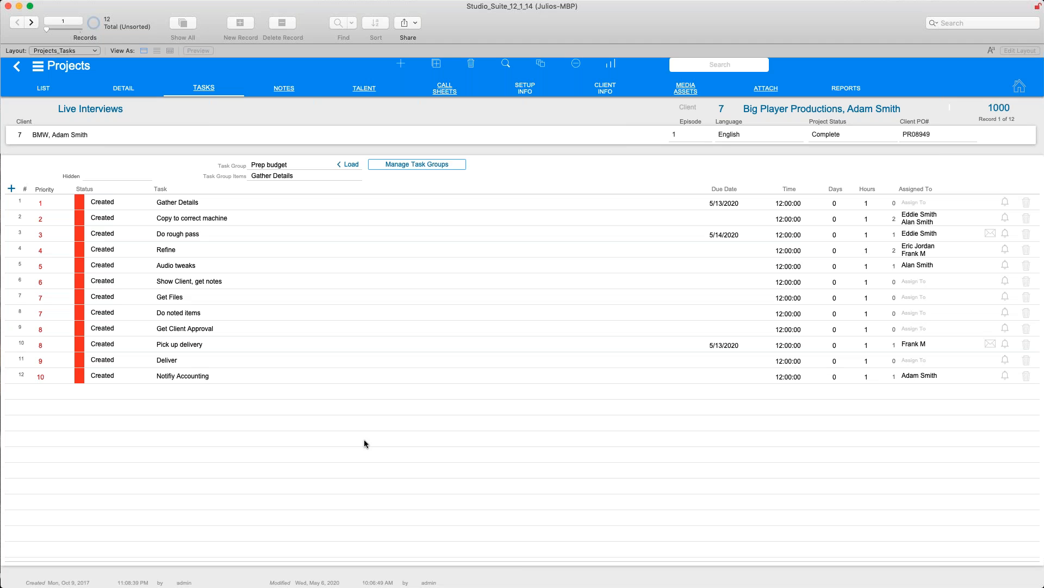
Step: Go to the Calendar and look over the room and employee rows in the week timeline
{"action": "left_click", "coordinate": [38, 69]}
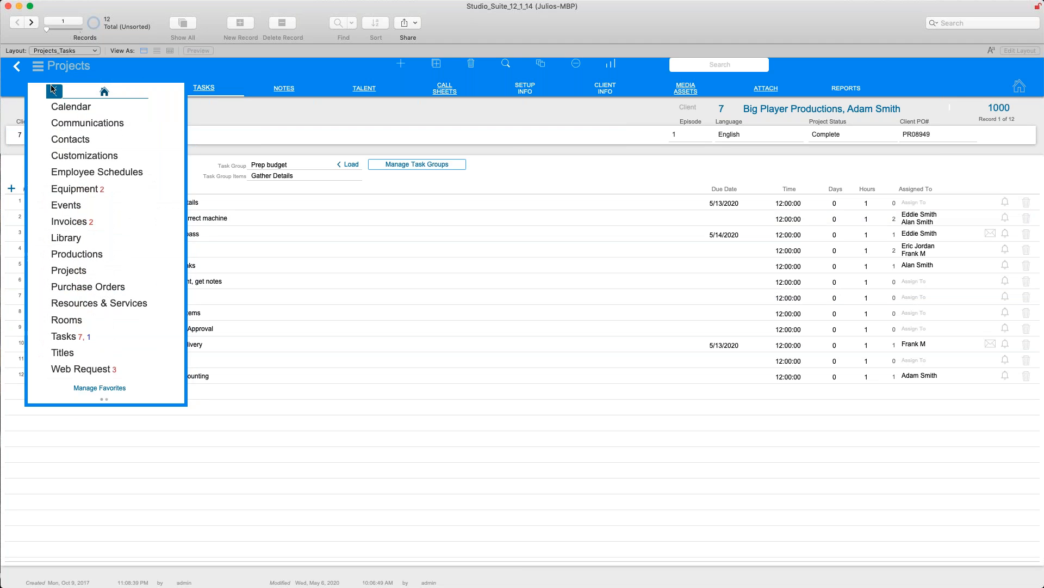
{"action": "left_click", "coordinate": [71, 108]}
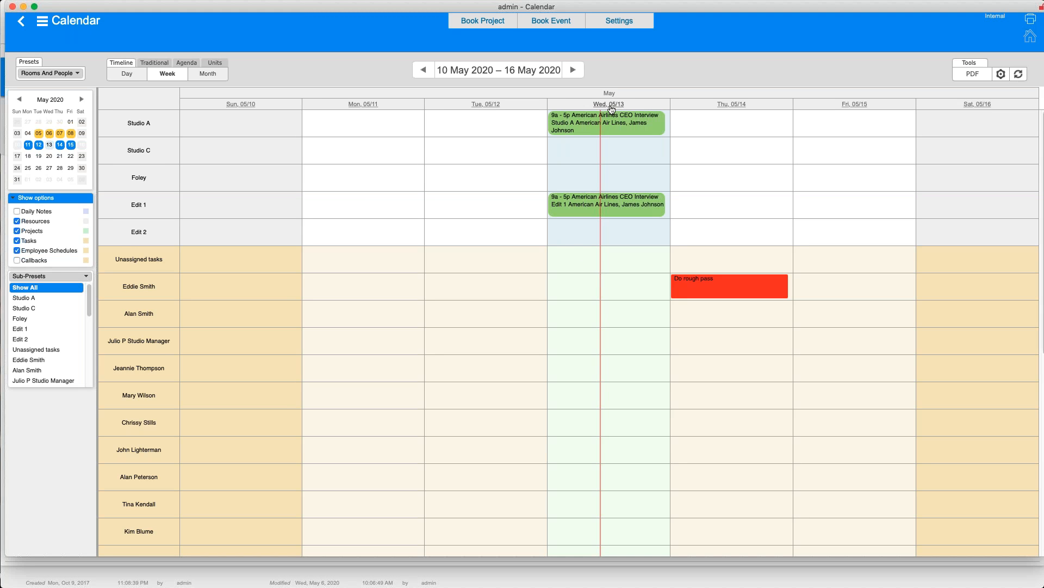
{"action": "scroll", "coordinate": [601, 324], "scroll_direction": "down", "scroll_amount": 5}
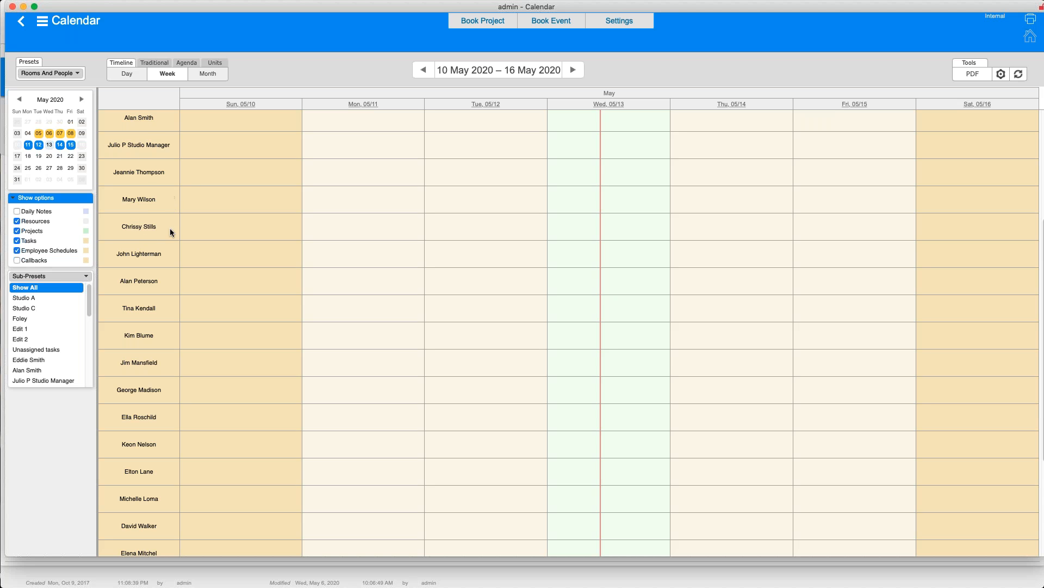
{"action": "scroll", "coordinate": [410, 414], "scroll_direction": "up", "scroll_amount": 5}
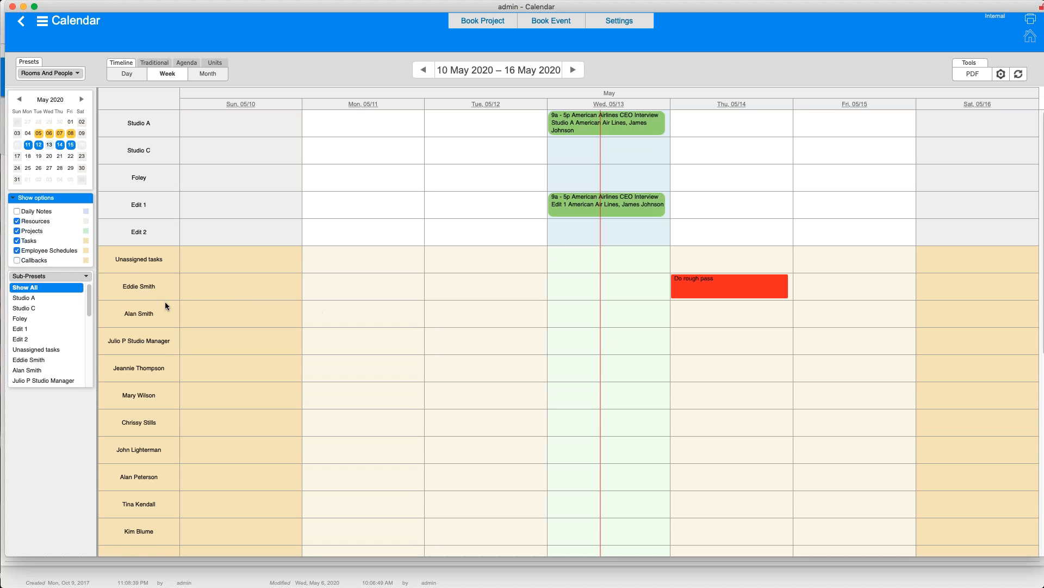
Step: Create the task Buy New Hard Drives with status Assigned on Wednesday 05/13 for the second employee in the timeline
{"action": "left_click", "coordinate": [551, 304]}
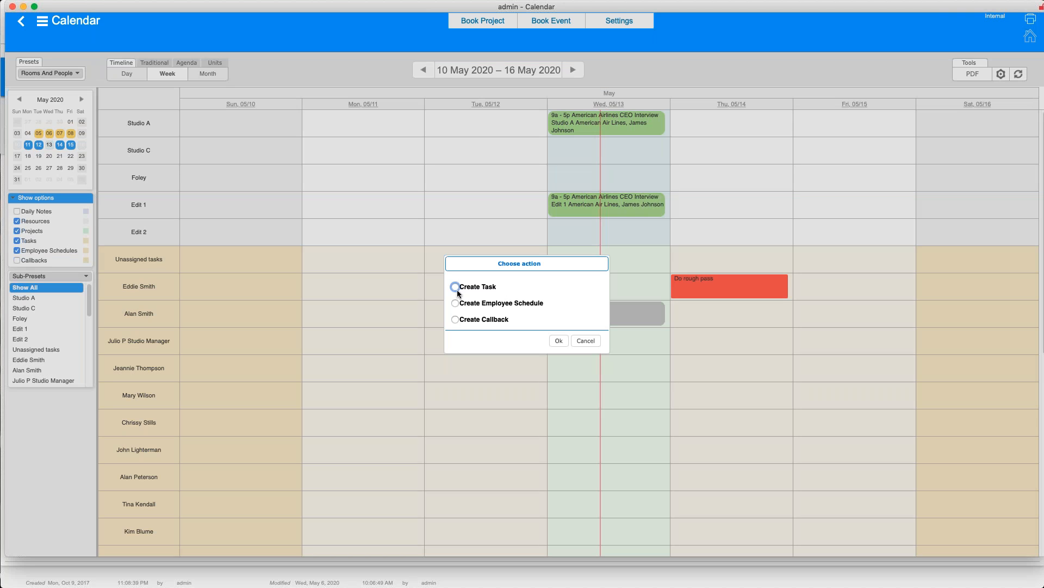
{"action": "left_click", "coordinate": [455, 287]}
{"action": "left_click", "coordinate": [554, 341]}
{"action": "left_click_drag", "start_coordinate": [460, 174], "coordinate": [422, 174]}
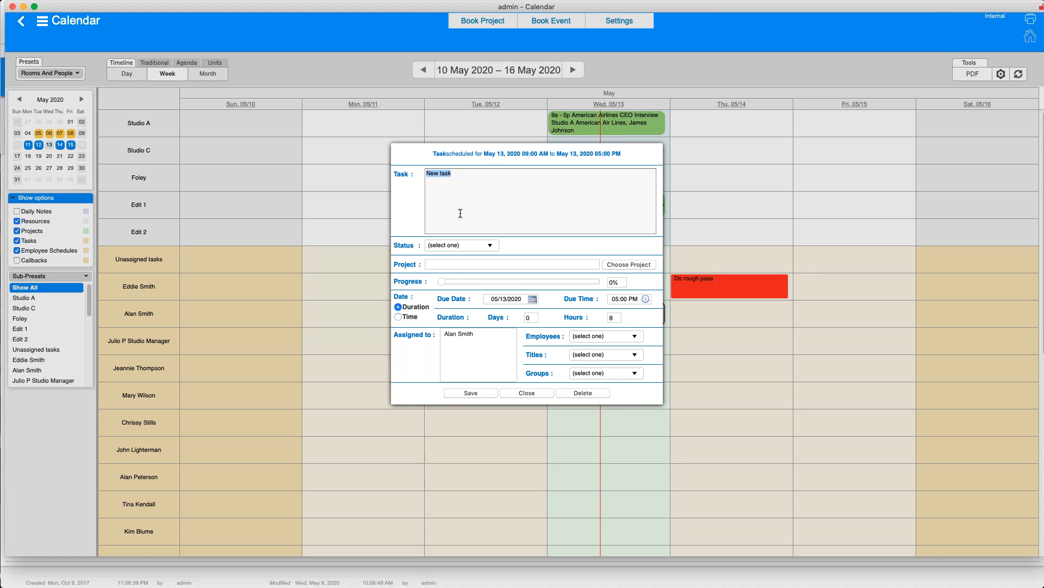
{"action": "type", "text": "Buy New Hard Drives"}
{"action": "left_click", "coordinate": [471, 253]}
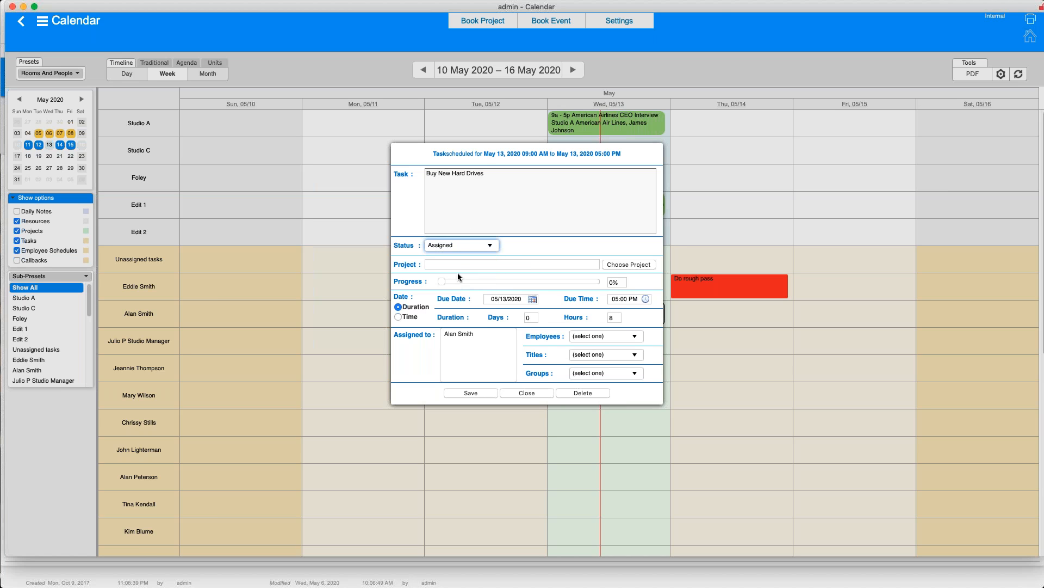
Step: Link the new task to the American Airlines CEO Interview project
{"action": "left_click", "coordinate": [637, 269]}
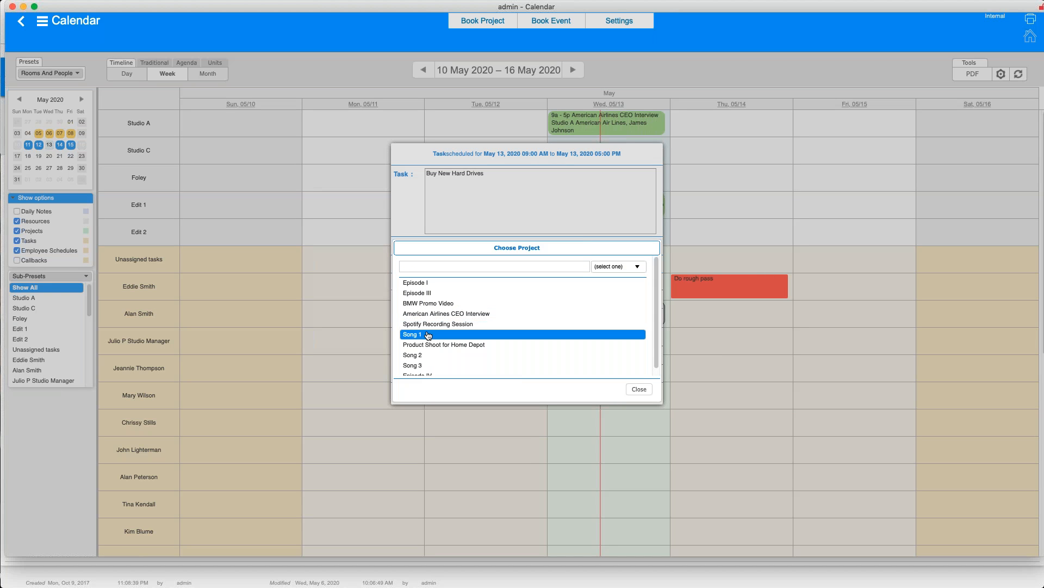
{"action": "left_click", "coordinate": [450, 316]}
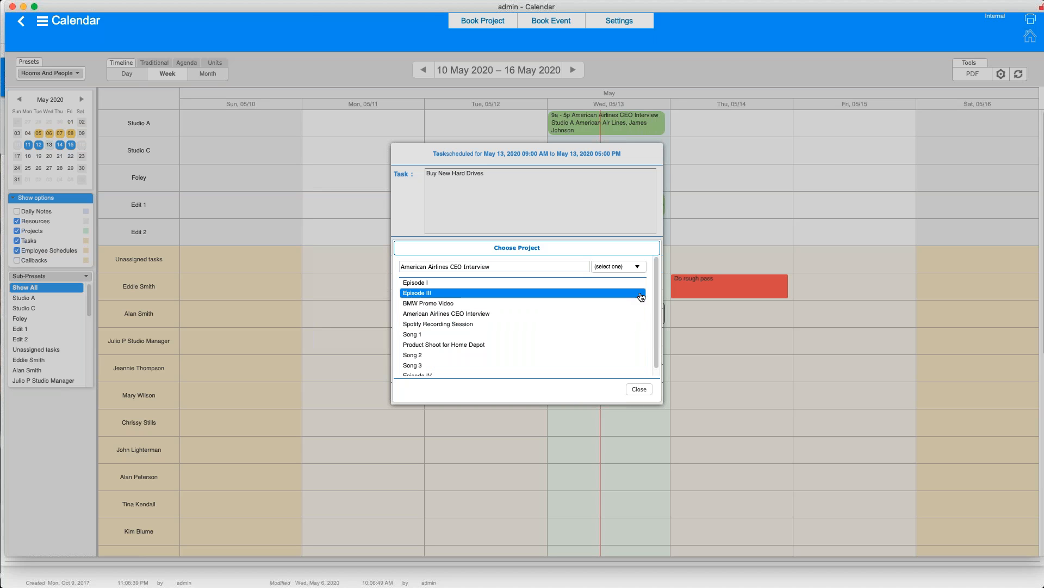
{"action": "scroll", "coordinate": [657, 312], "scroll_direction": "down", "scroll_amount": 1}
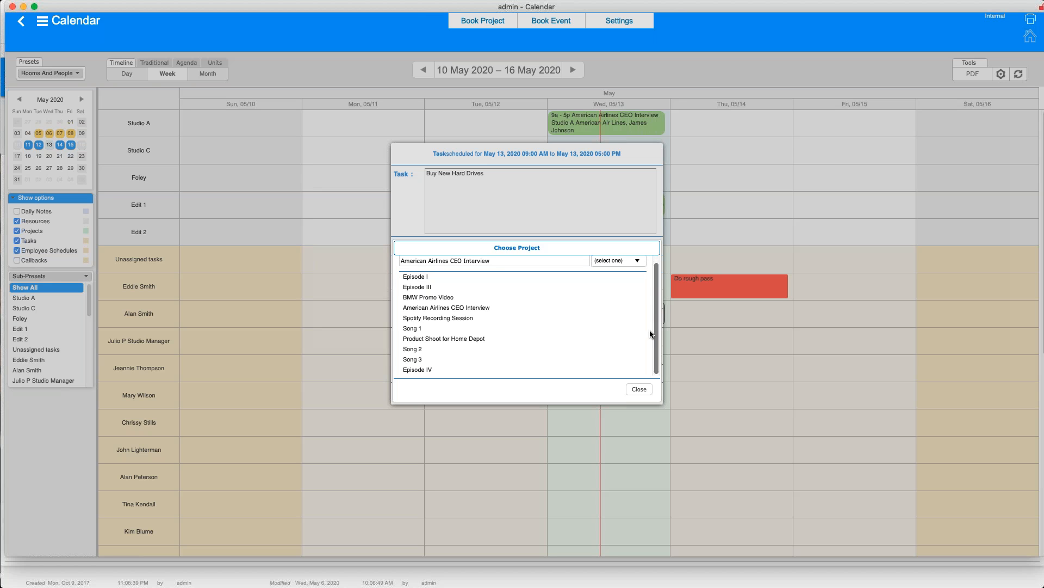
{"action": "left_click", "coordinate": [639, 390]}
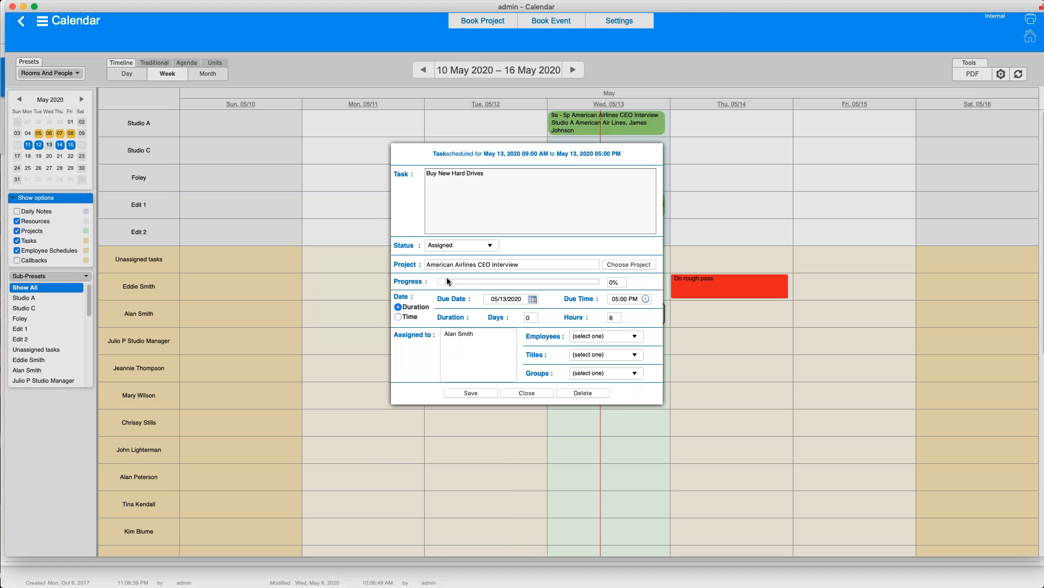
Step: Leave the task's progress at 0%, set its duration to 1 hour and save it to the calendar
{"action": "left_click_drag", "start_coordinate": [443, 281], "coordinate": [415, 292]}
{"action": "left_click", "coordinate": [609, 317]}
{"action": "type", "text": "1"}
{"action": "left_click", "coordinate": [634, 319]}
{"action": "left_click", "coordinate": [471, 392]}
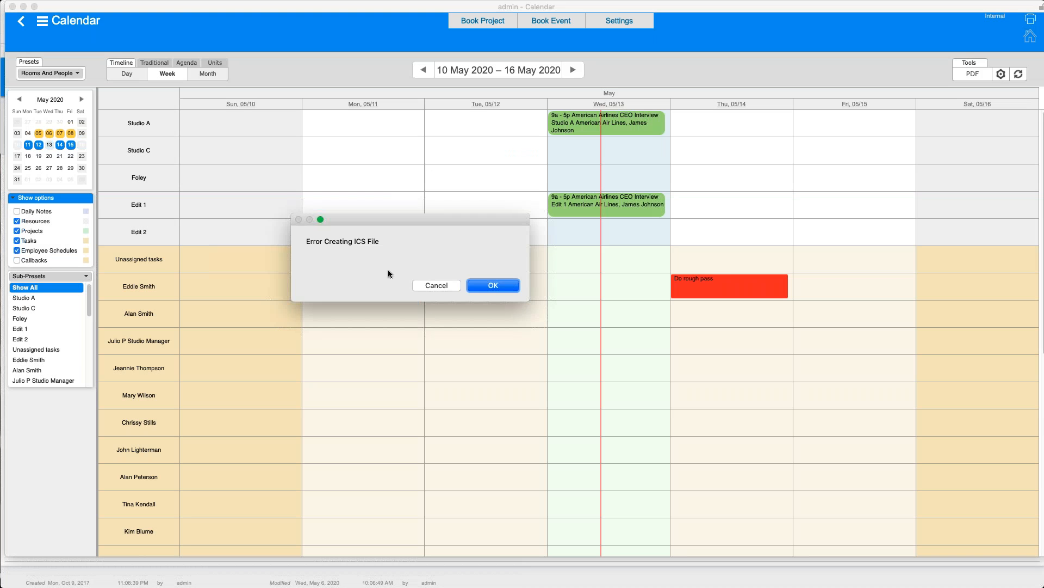
{"action": "left_click", "coordinate": [485, 286]}
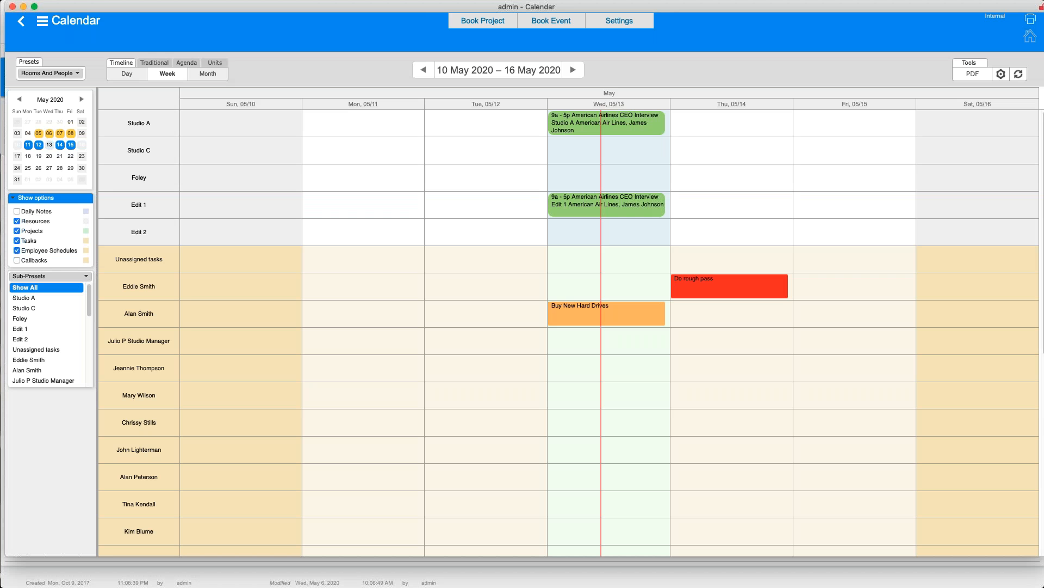
Step: Review the saved Buy New Hard Drives task's details and look over the employee rows of the calendar
{"action": "mouse_move", "coordinate": [615, 312]}
{"action": "double_click", "coordinate": [593, 314]}
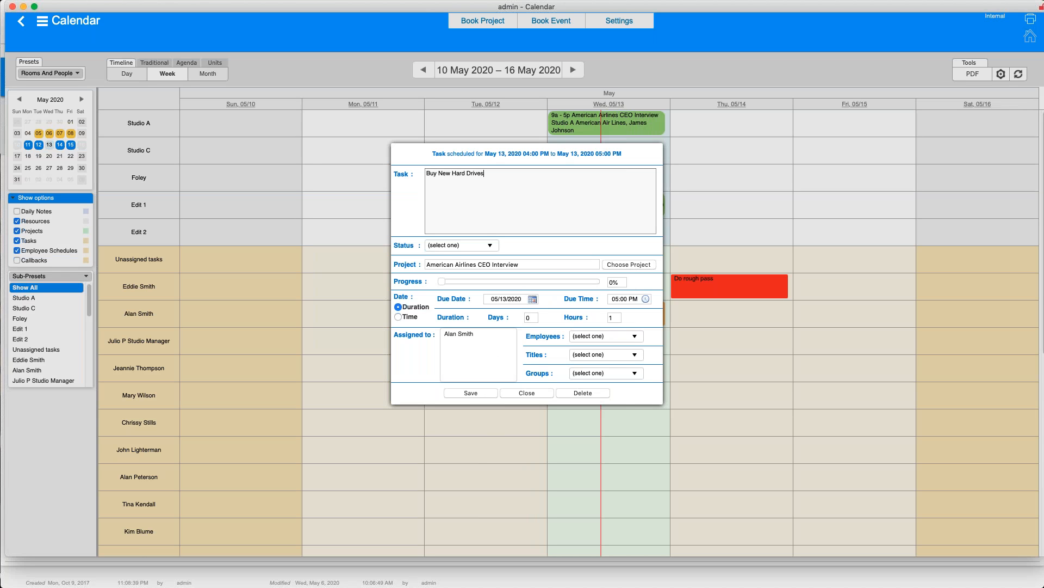
{"action": "left_click", "coordinate": [536, 395]}
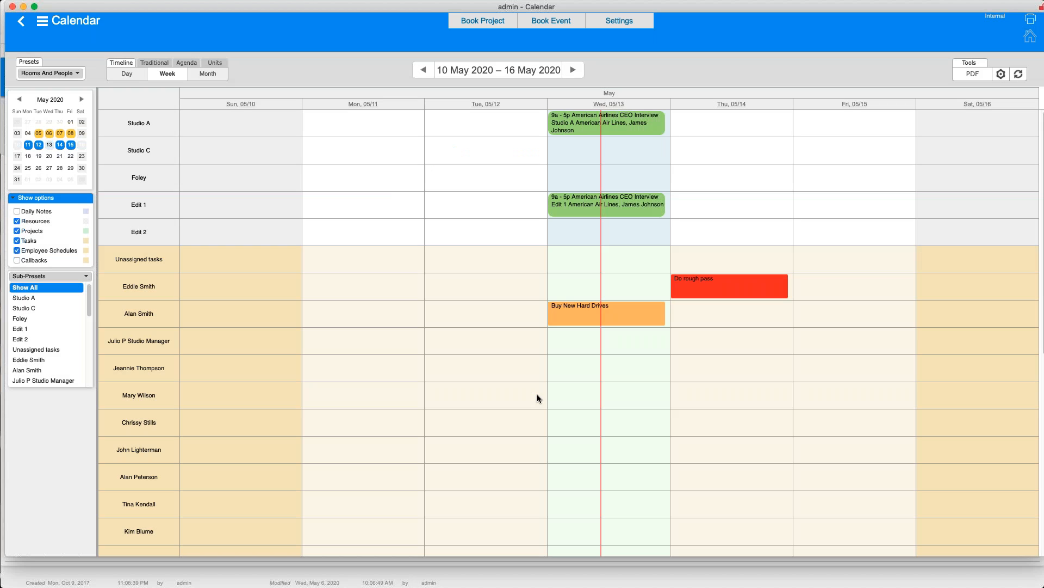
{"action": "scroll", "coordinate": [537, 393], "scroll_direction": "down", "scroll_amount": 2}
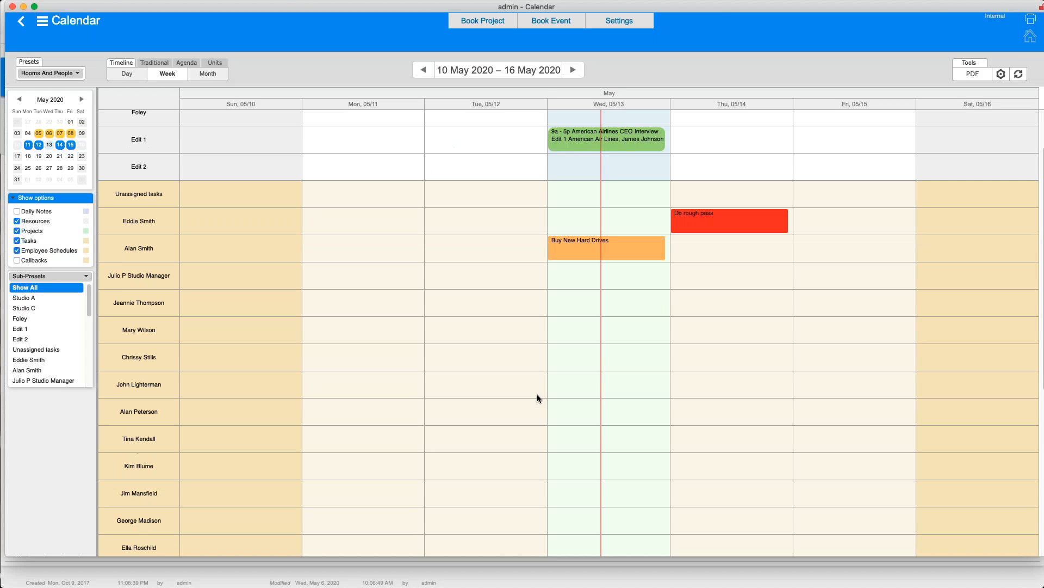
{"action": "scroll", "coordinate": [537, 397], "scroll_direction": "down", "scroll_amount": 2}
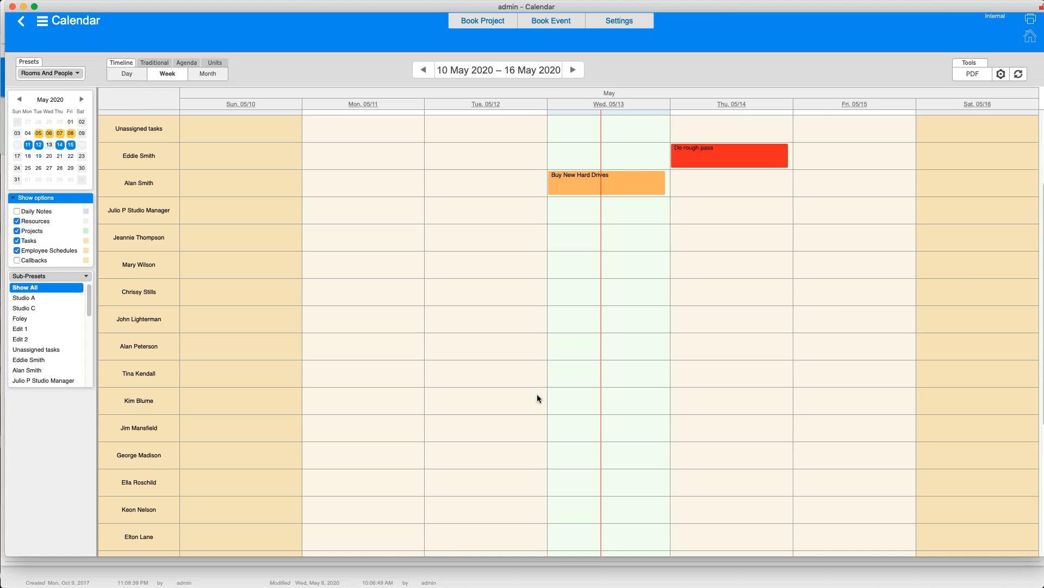
{"action": "scroll", "coordinate": [537, 394], "scroll_direction": "up", "scroll_amount": 4}
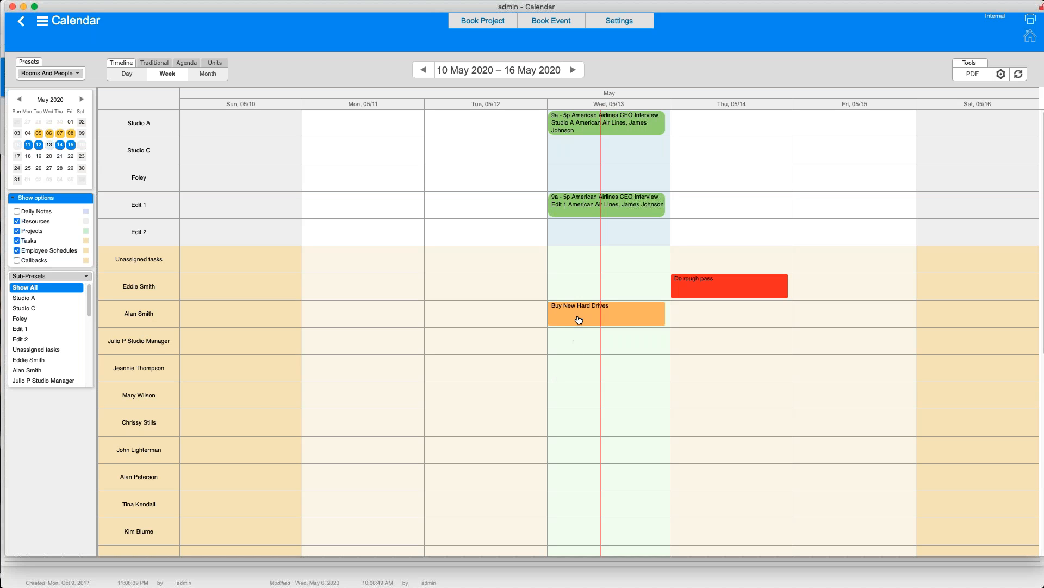
Step: Review the schedule and assignment details of the Buy New Hard Drives task and close it without changes
{"action": "mouse_move", "coordinate": [579, 319]}
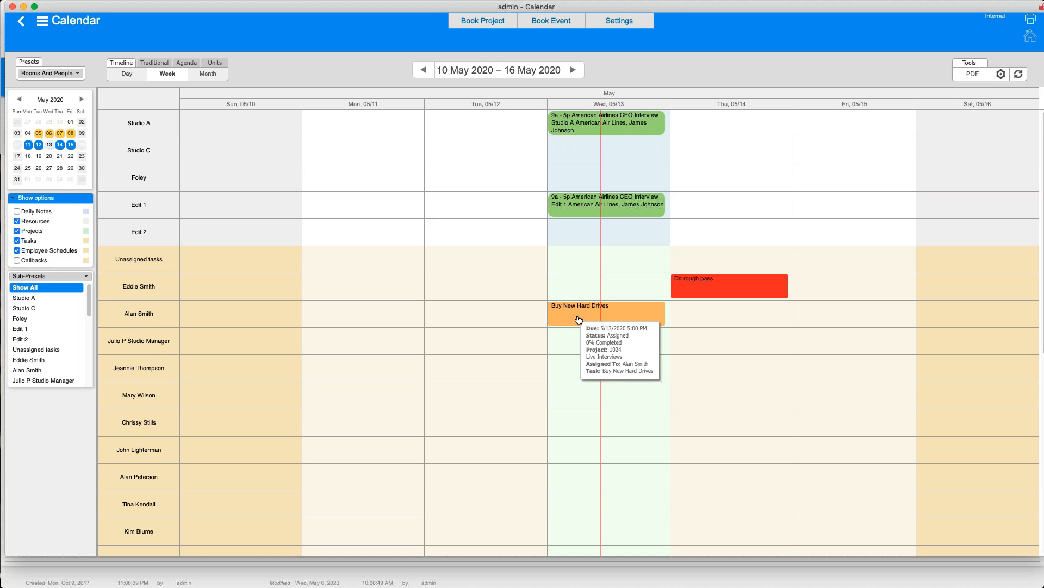
{"action": "left_click", "coordinate": [579, 319]}
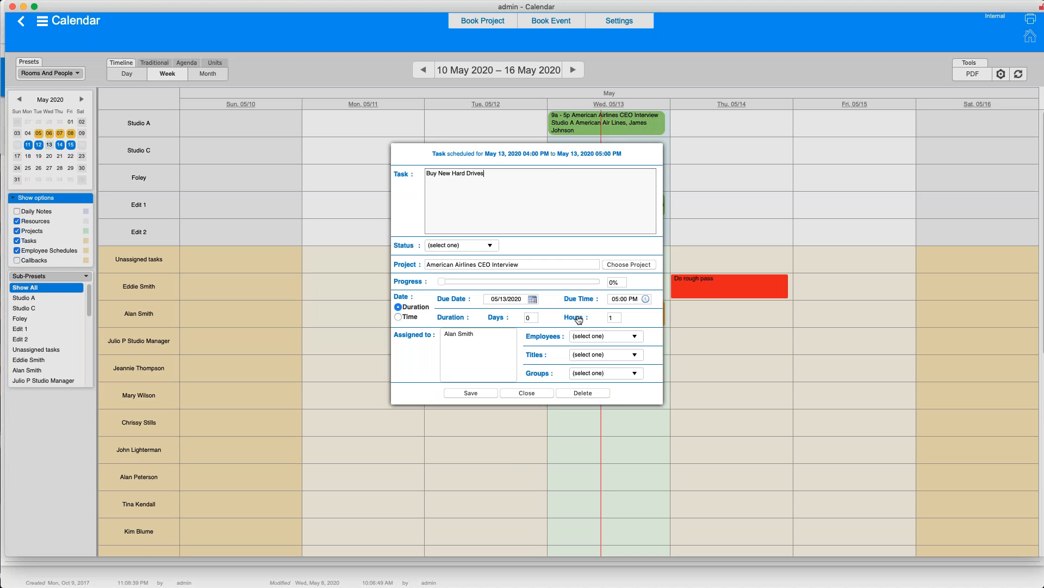
{"action": "left_click", "coordinate": [525, 392]}
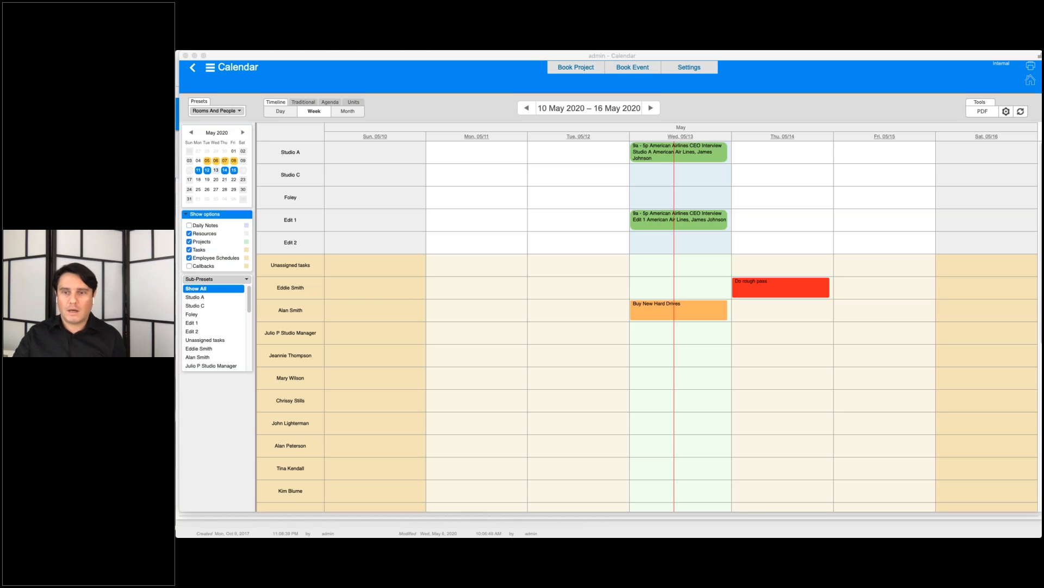
Step: Reschedule the Buy New Hard Drives task to Thursday 05/14 for the same employee
{"action": "left_click", "coordinate": [655, 311]}
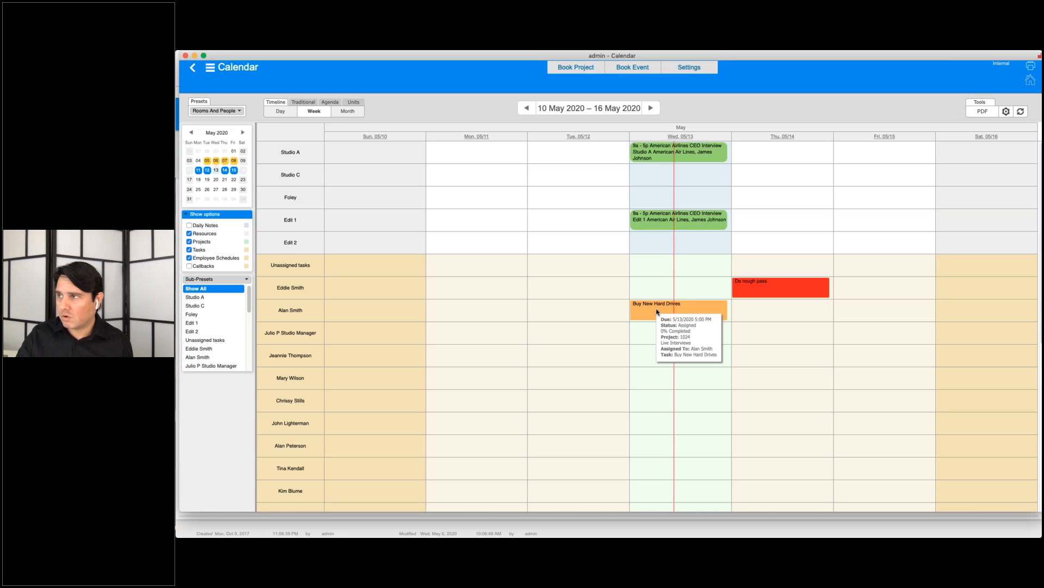
{"action": "left_click_drag", "start_coordinate": [661, 310], "coordinate": [767, 314]}
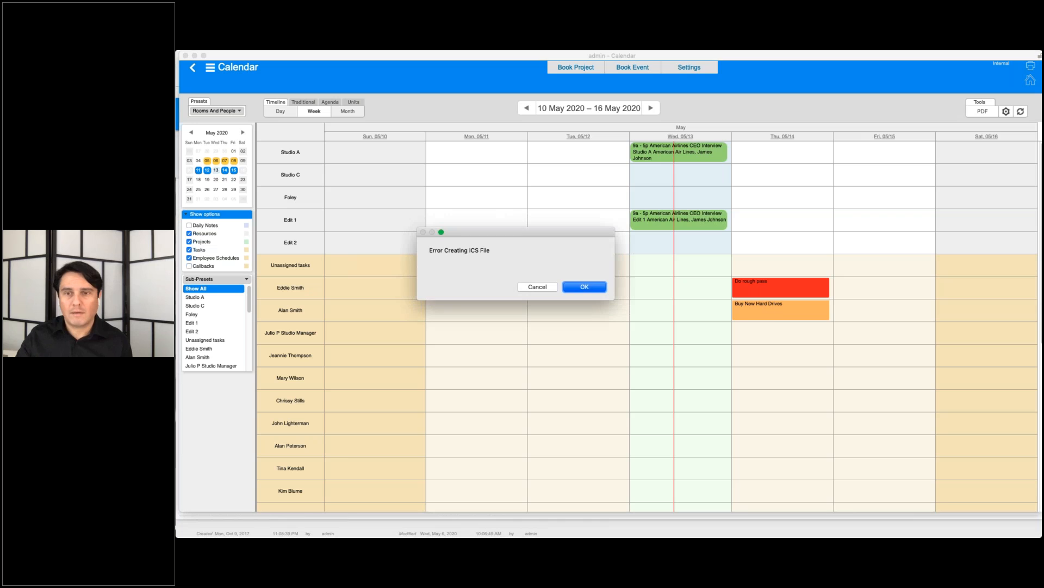
{"action": "left_click", "coordinate": [585, 287]}
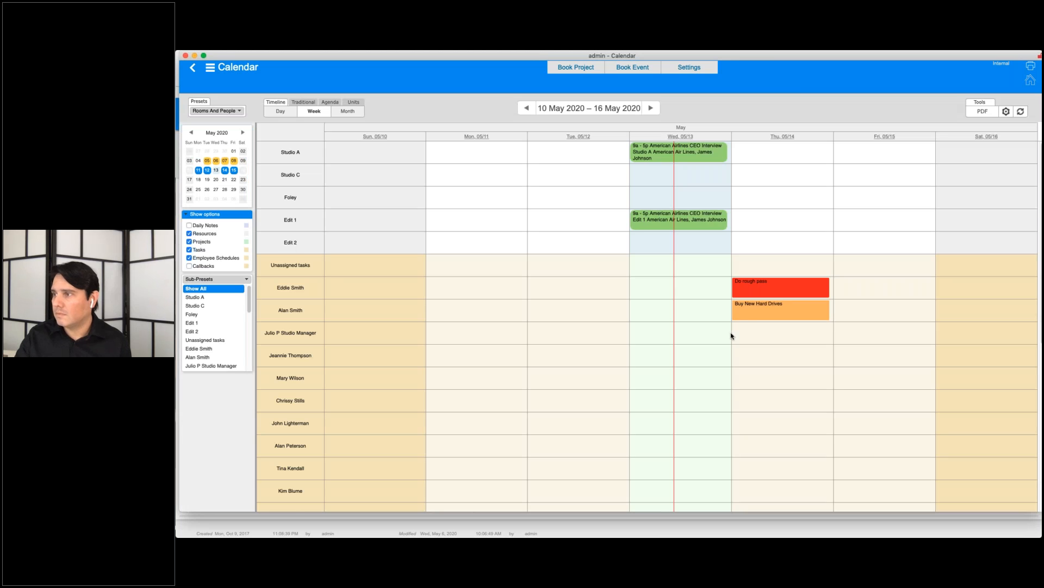
Step: Extend the Buy New Hard Drives task by one day so it spans Thursday 05/14 to Friday 05/15
{"action": "mouse_move", "coordinate": [757, 317]}
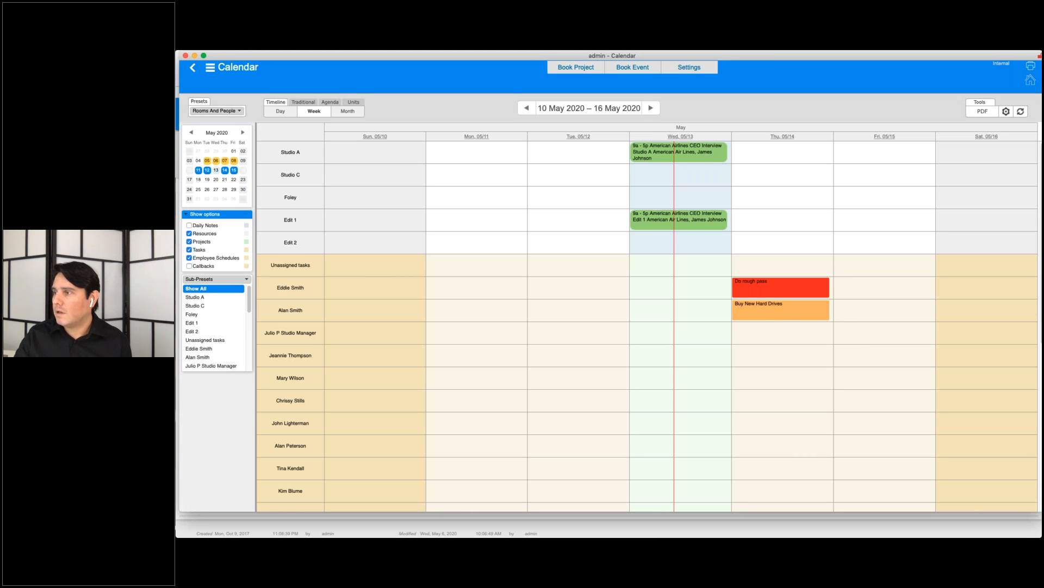
{"action": "left_click_drag", "start_coordinate": [828, 311], "coordinate": [902, 312]}
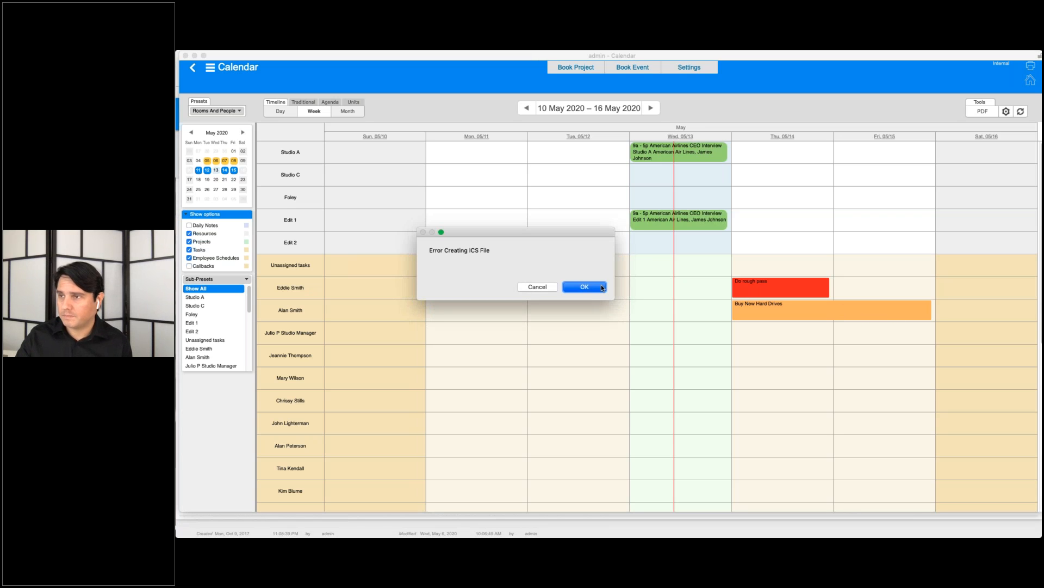
{"action": "left_click", "coordinate": [585, 285]}
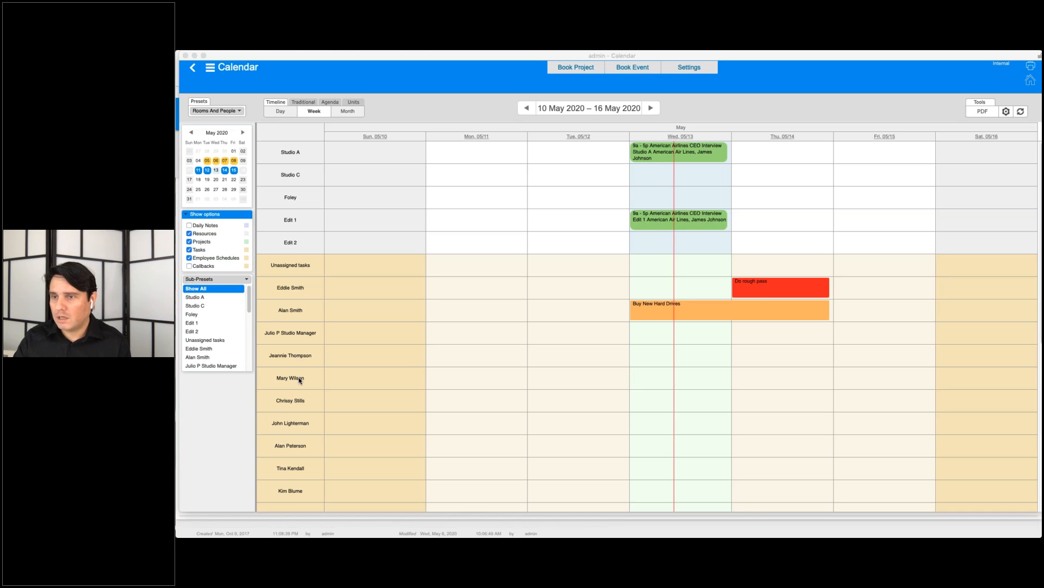
Step: Create a task named Sporting session for the fourth employee in the timeline, spanning Wednesday 05/13 to Thursday 05/14
{"action": "left_click", "coordinate": [641, 349]}
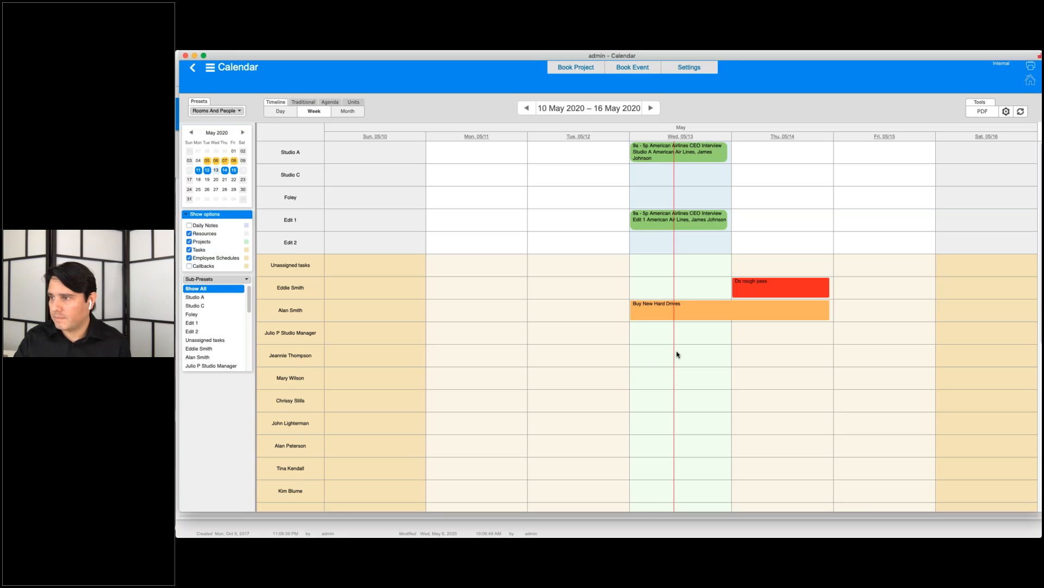
{"action": "left_click", "coordinate": [636, 349]}
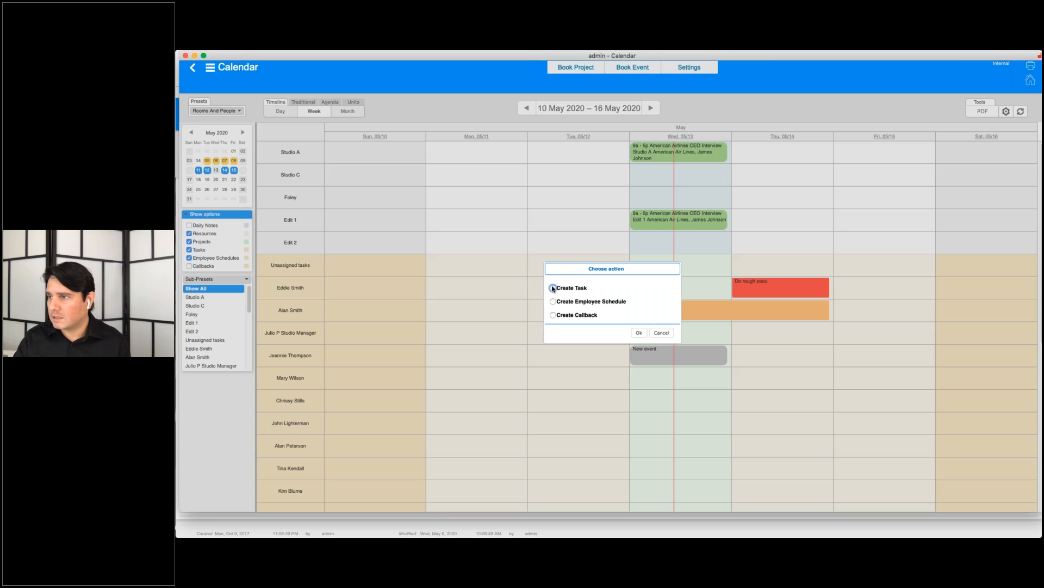
{"action": "left_click", "coordinate": [639, 332]}
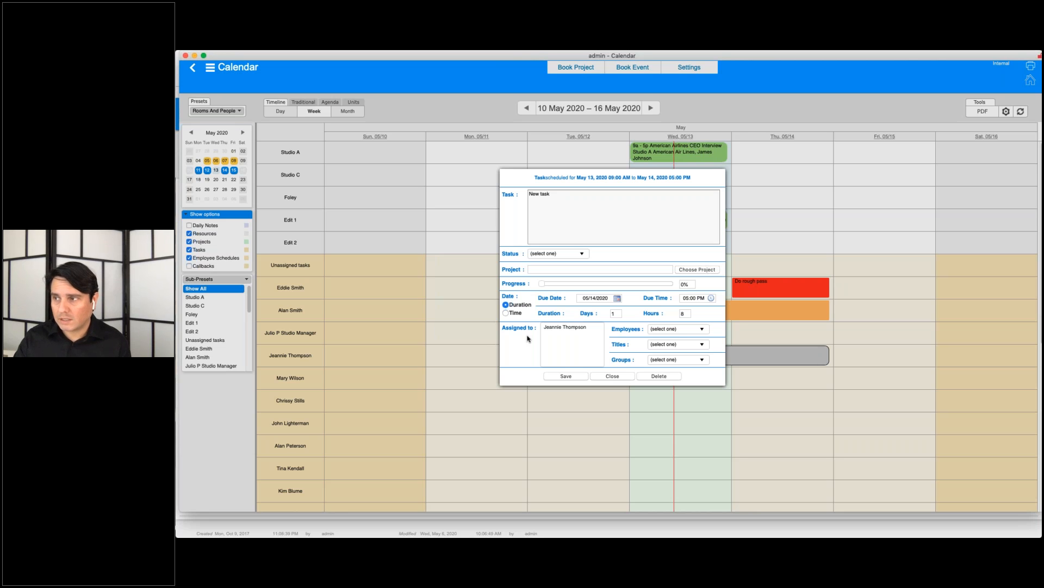
{"action": "left_click", "coordinate": [679, 362]}
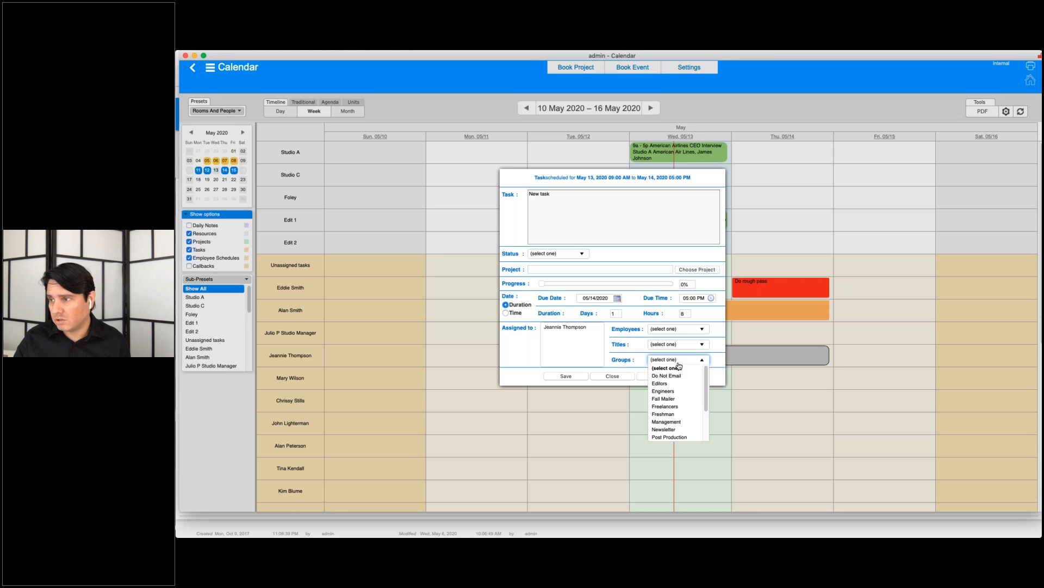
{"action": "left_click", "coordinate": [556, 195]}
{"action": "left_click_drag", "start_coordinate": [557, 194], "coordinate": [527, 192]}
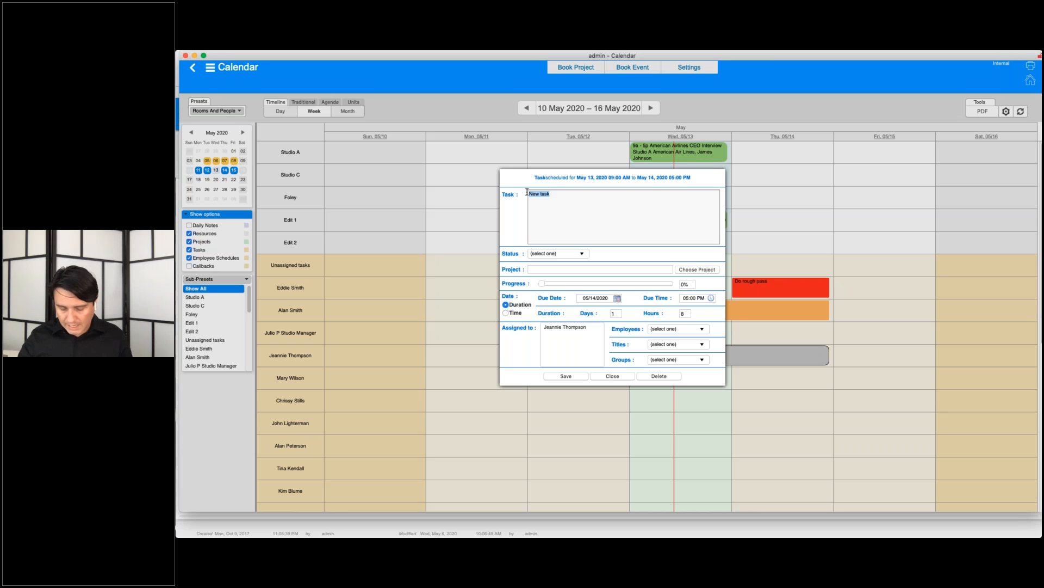
{"action": "type", "text": "spoting"}
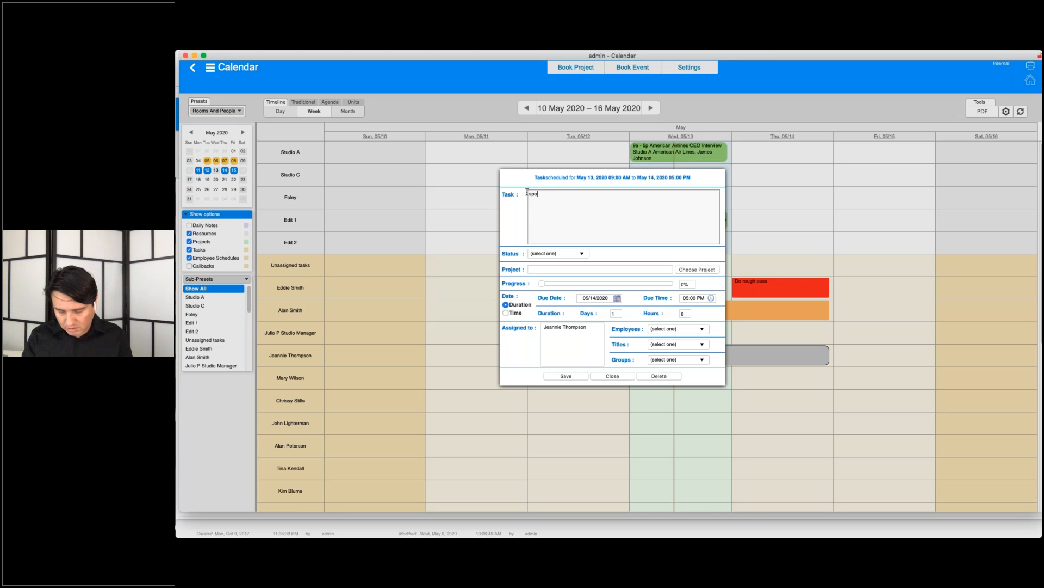
{"action": "type", "text": " session"}
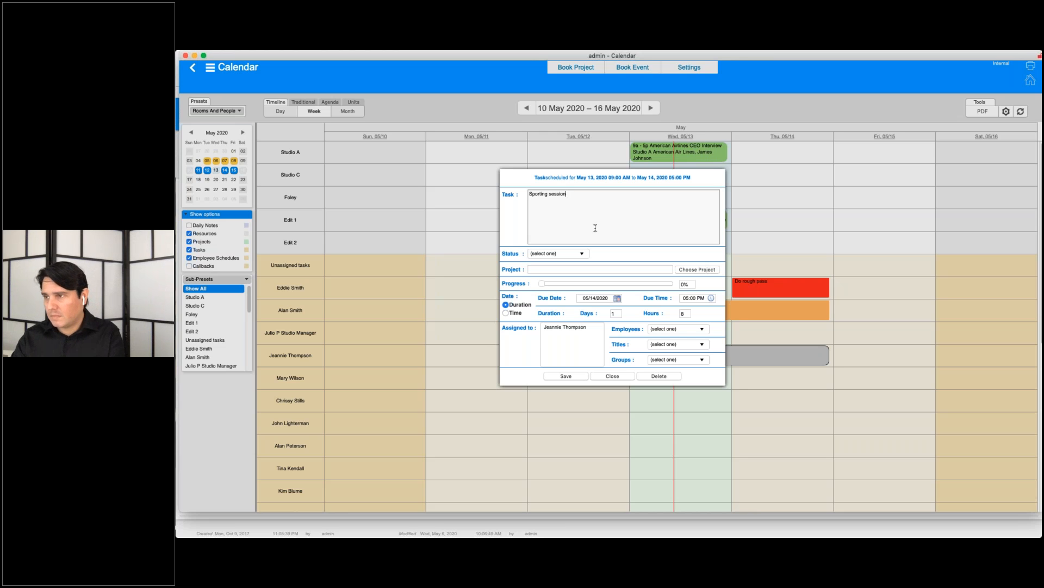
Step: Assign the Sporting session task to the Engineers and Freelancers groups as well and save it to the calendar
{"action": "left_click", "coordinate": [704, 360]}
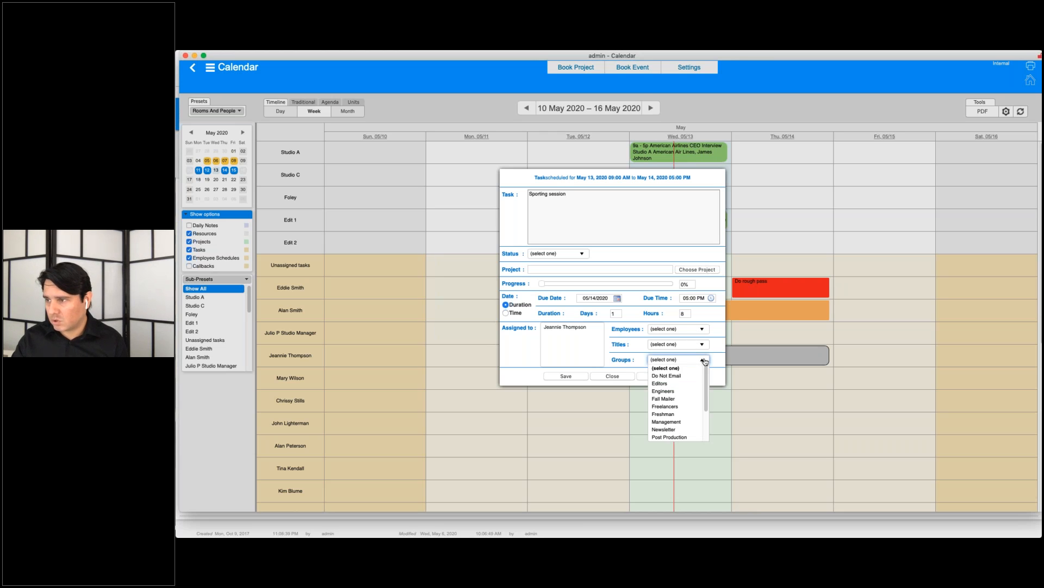
{"action": "left_click", "coordinate": [679, 391]}
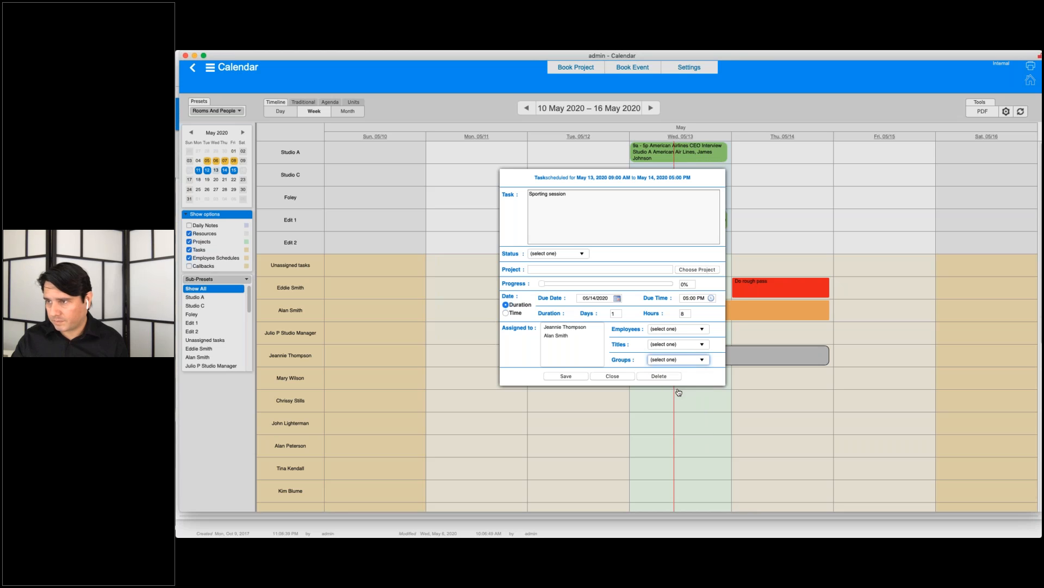
{"action": "left_click", "coordinate": [684, 360]}
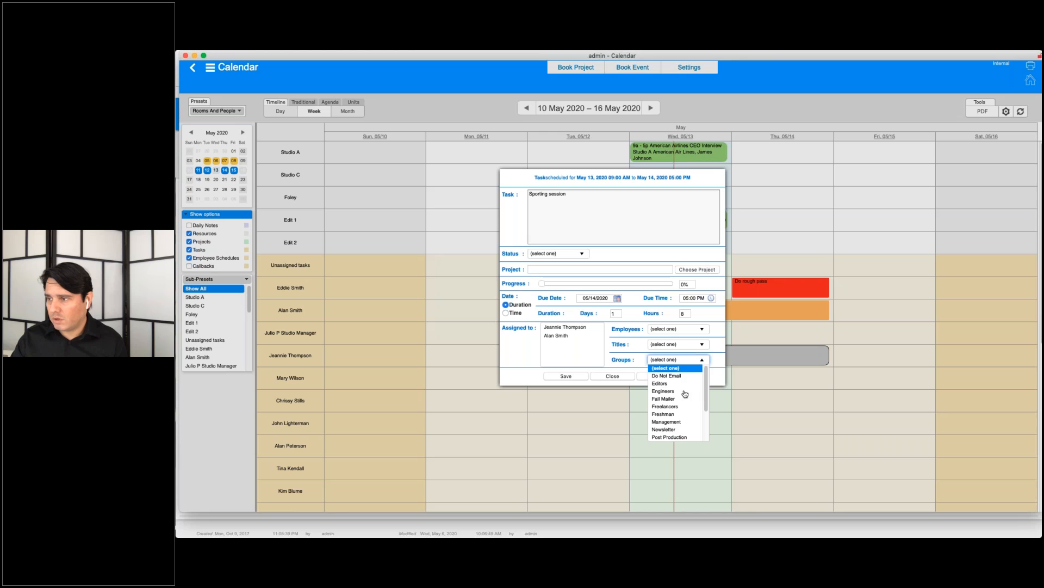
{"action": "left_click", "coordinate": [683, 409]}
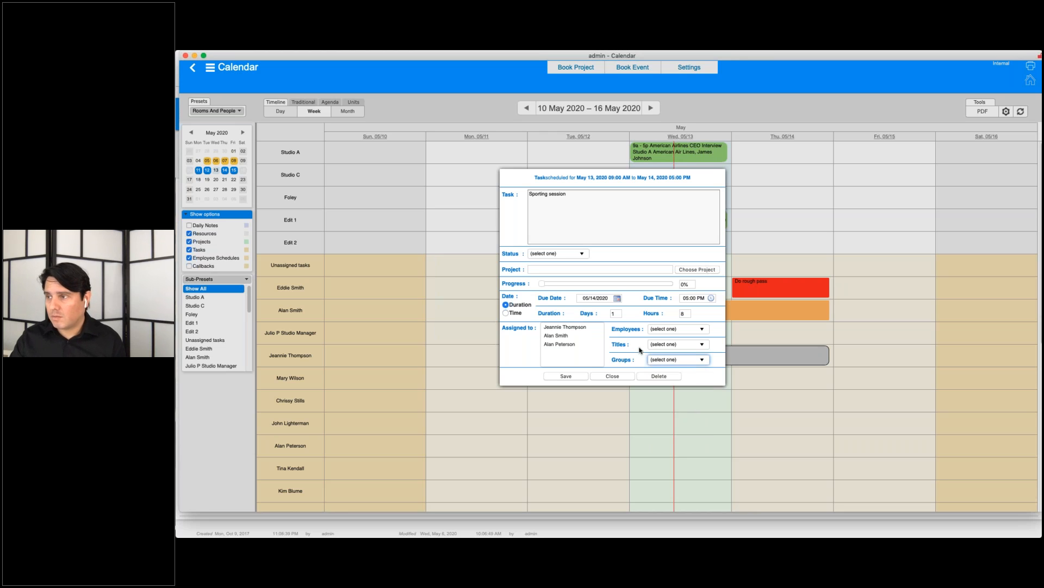
{"action": "left_click", "coordinate": [581, 376]}
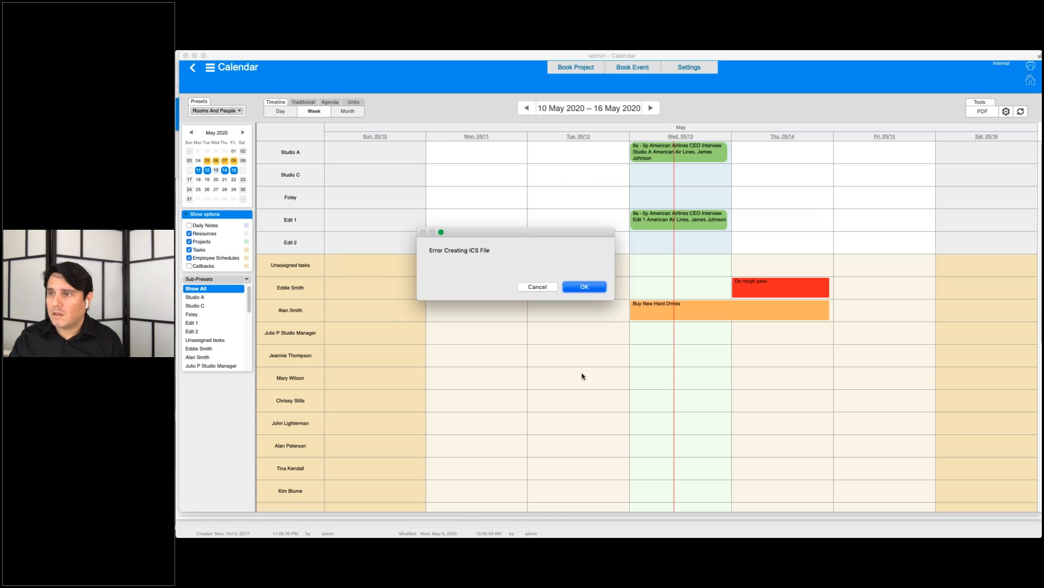
{"action": "left_click", "coordinate": [580, 290]}
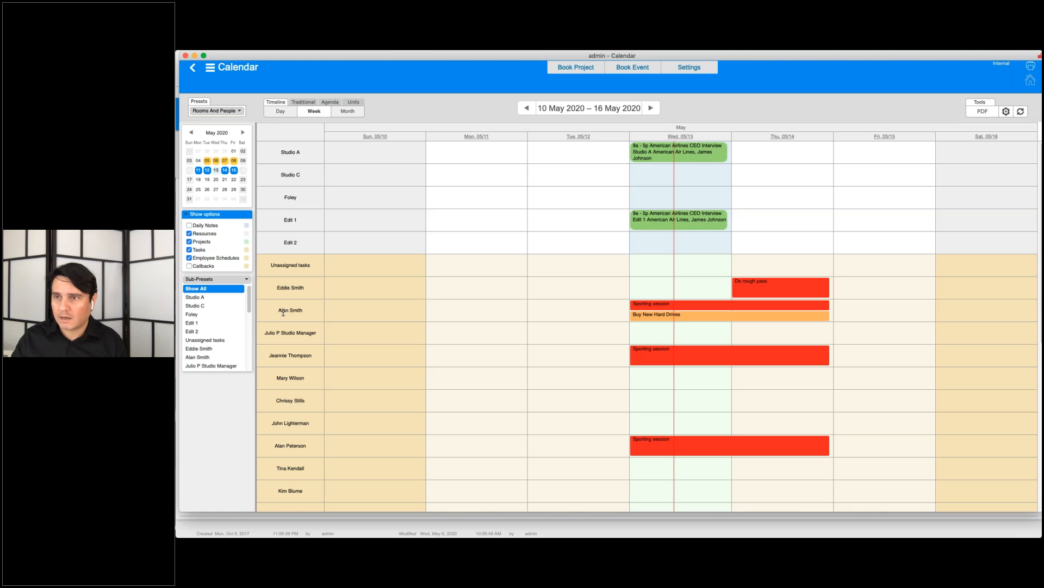
{"action": "mouse_move", "coordinate": [705, 309]}
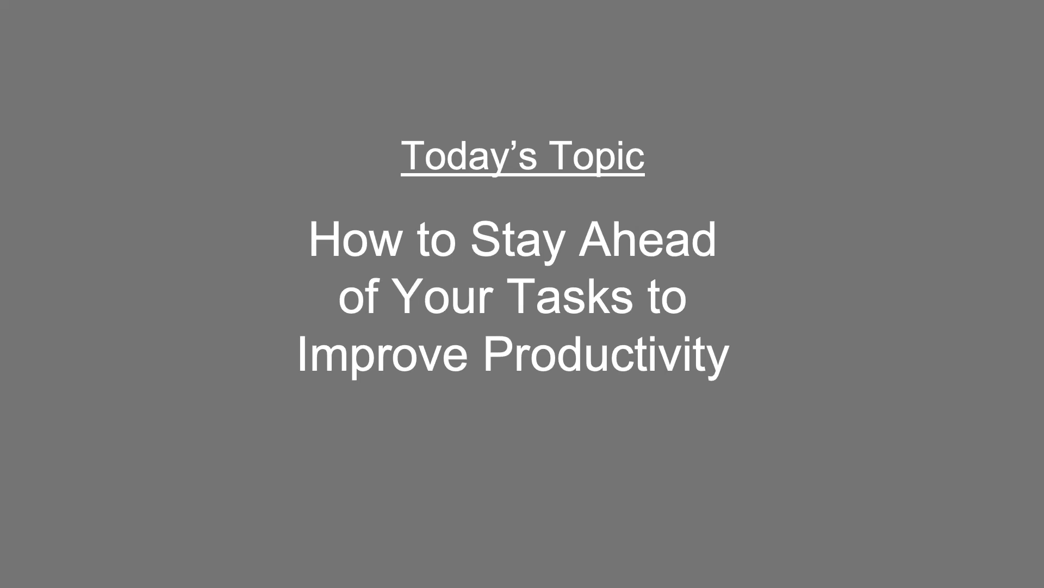
{"action": "left_click", "coordinate": [808, 288]}
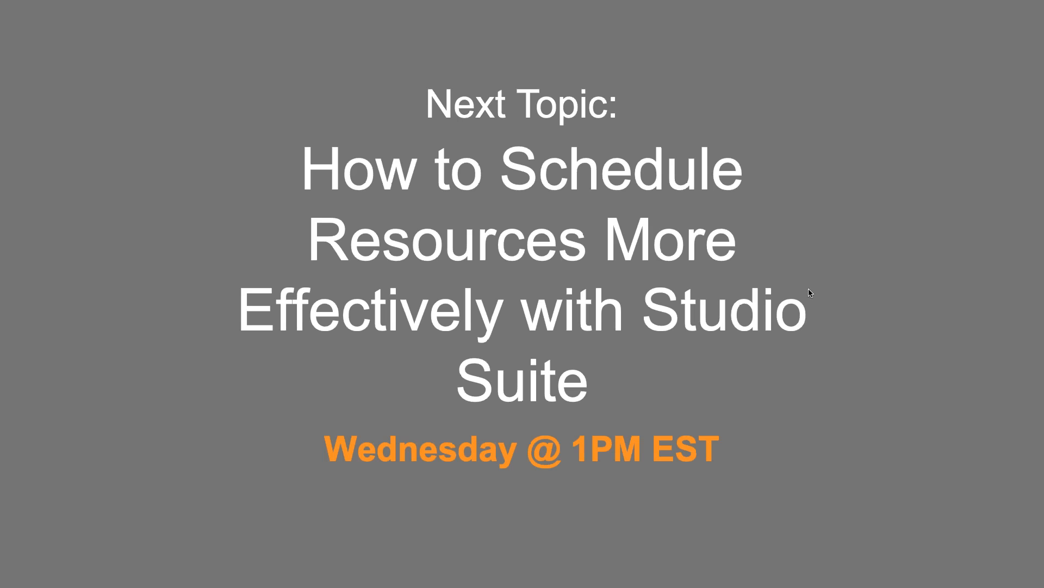